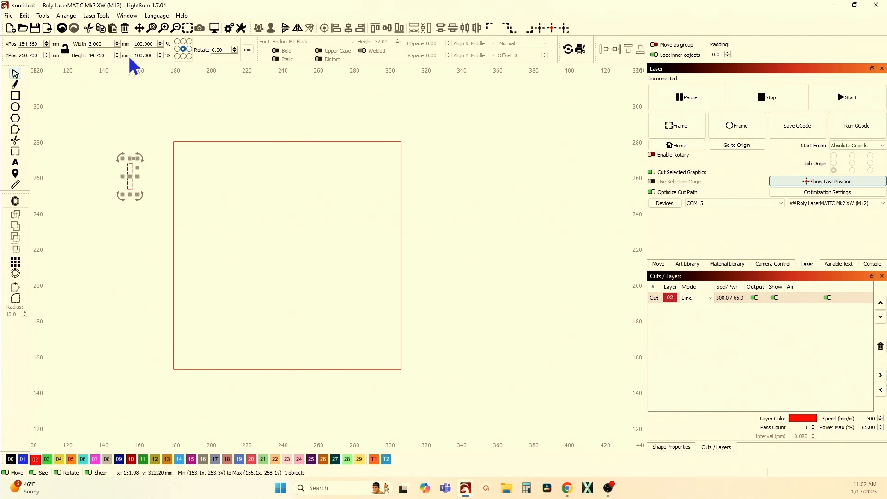
# Set the small rectangle's height to 127/11 mm and align it to the large square's left and top edges.
pyautogui.write('127/11')
pyautogui.press('Return')
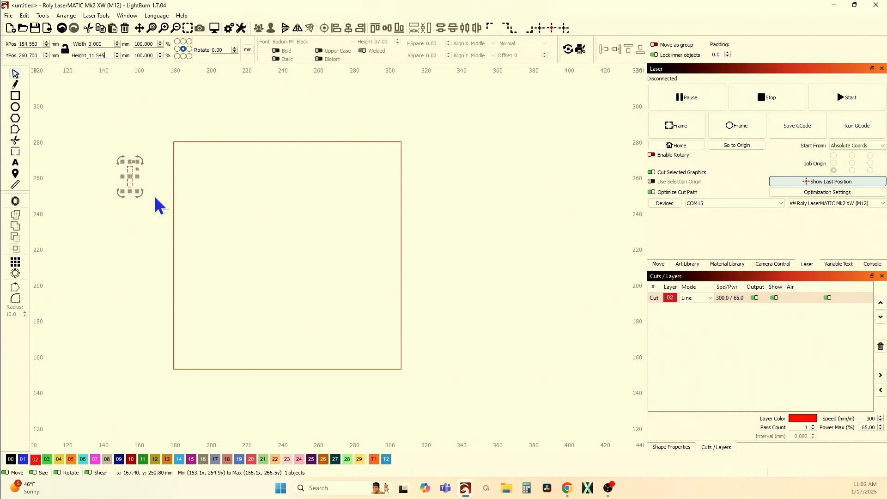
pyautogui.keyDown('shift'); pyautogui.click(174, 188); pyautogui.keyUp('shift')
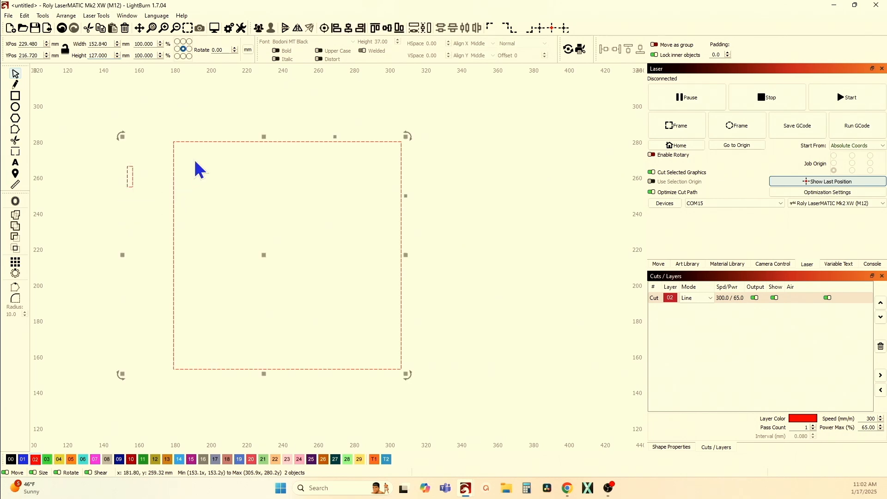
pyautogui.click(336, 29)
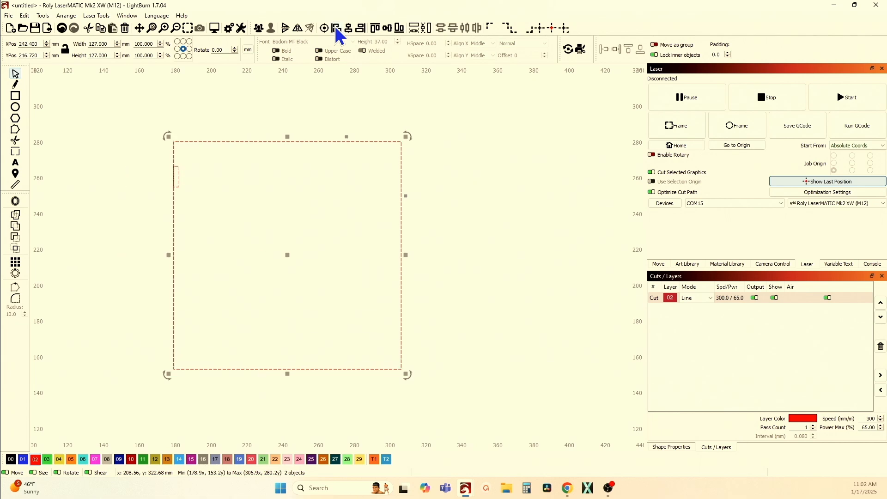
pyautogui.click(375, 29)
pyautogui.click(180, 182)
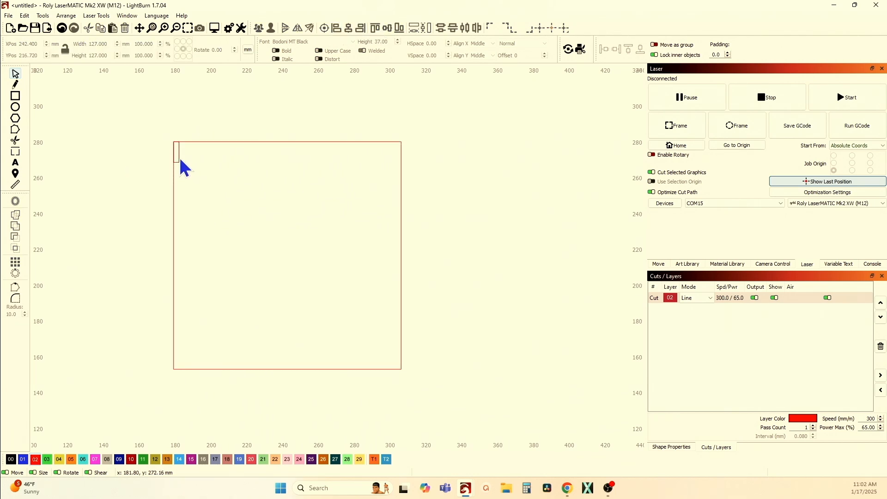
# Set the arrow shape-move increment to 11.545 mm and shift the small rectangle down by one increment.
pyautogui.click(178, 161)
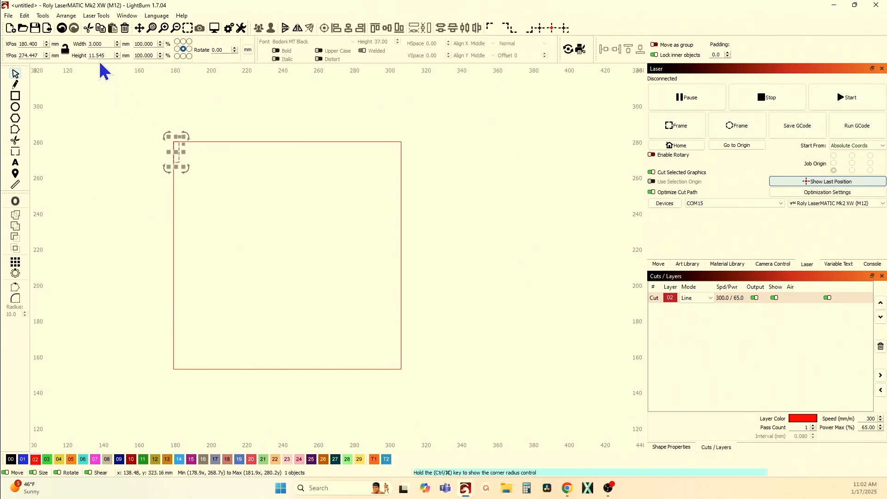
pyautogui.click(233, 32)
pyautogui.click(385, 127)
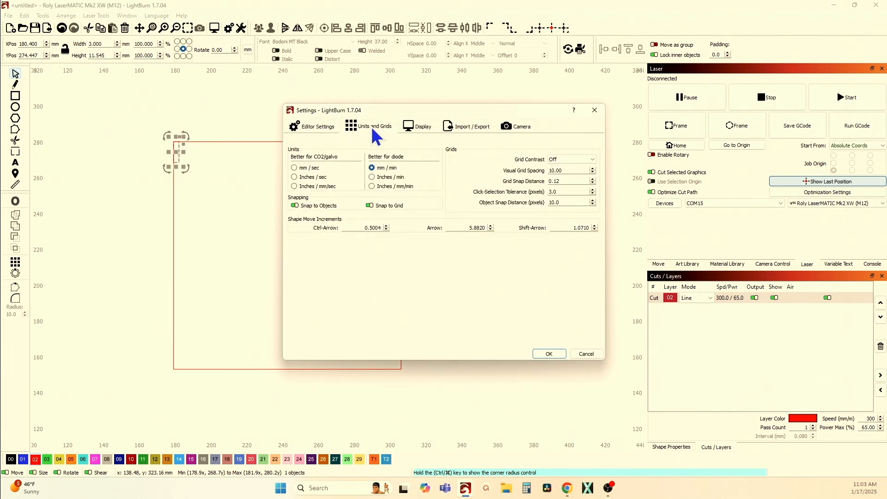
pyautogui.doubleClick(455, 227)
pyautogui.write('11.545')
pyautogui.click(552, 353)
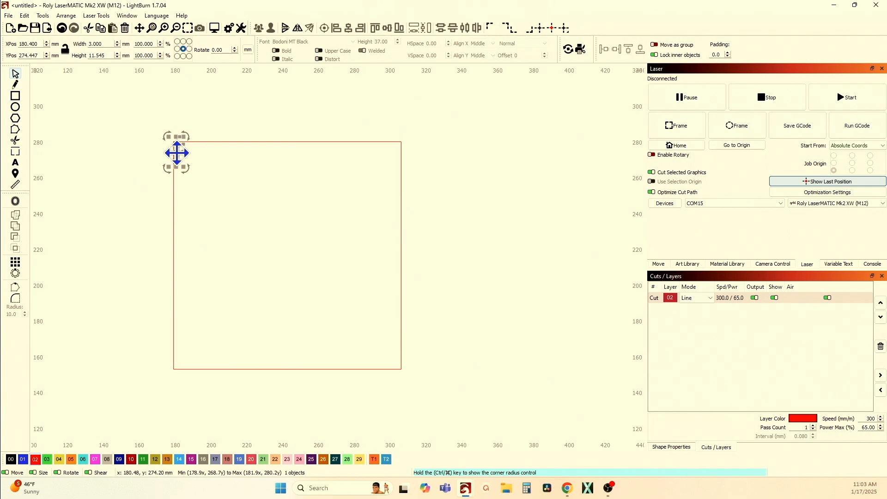
pyautogui.press('Down')
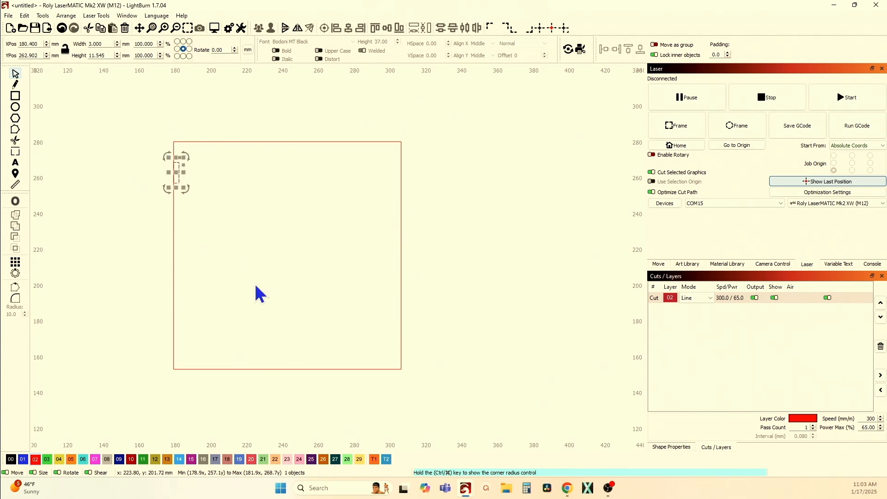
# Align one copy of the small rectangle to the large square's bottom edge and move it up 11.545 mm.
pyautogui.scroll(3, 169, 160)
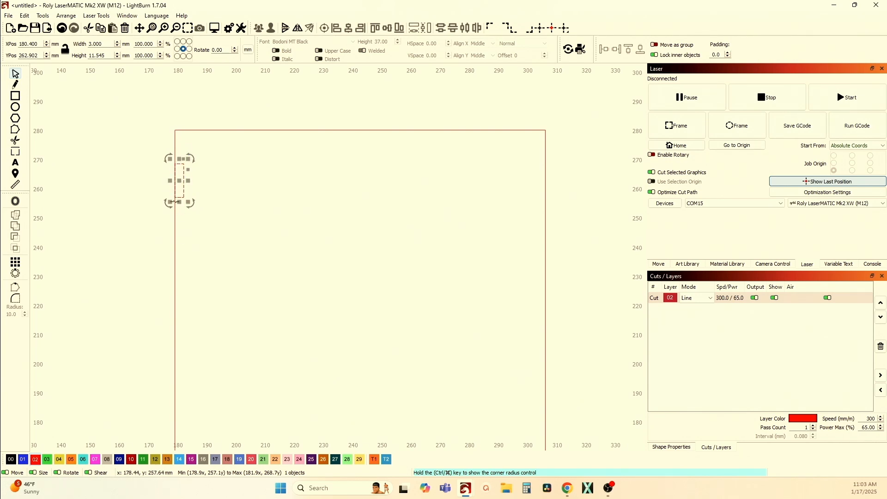
pyautogui.scroll(-1, 185, 234)
pyautogui.moveTo(194, 261); pyautogui.dragTo(196, 233)
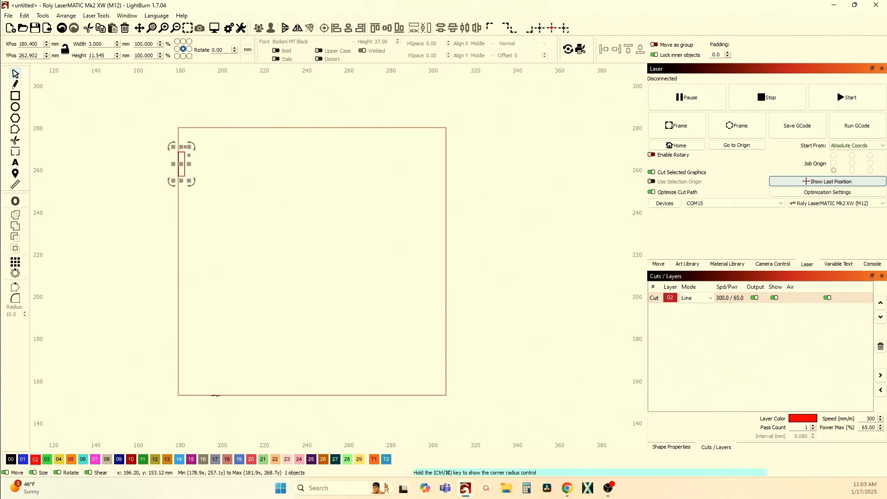
pyautogui.keyDown('shift'); pyautogui.click(216, 395); pyautogui.keyUp('shift')
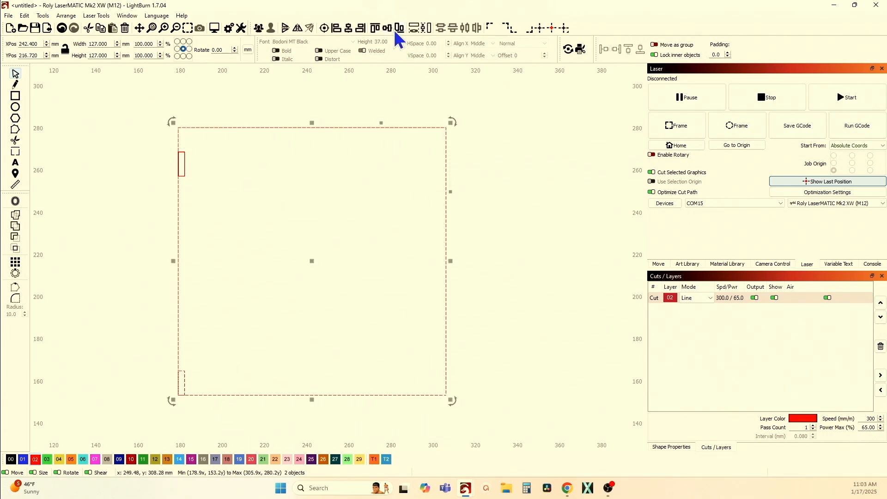
pyautogui.click(213, 328)
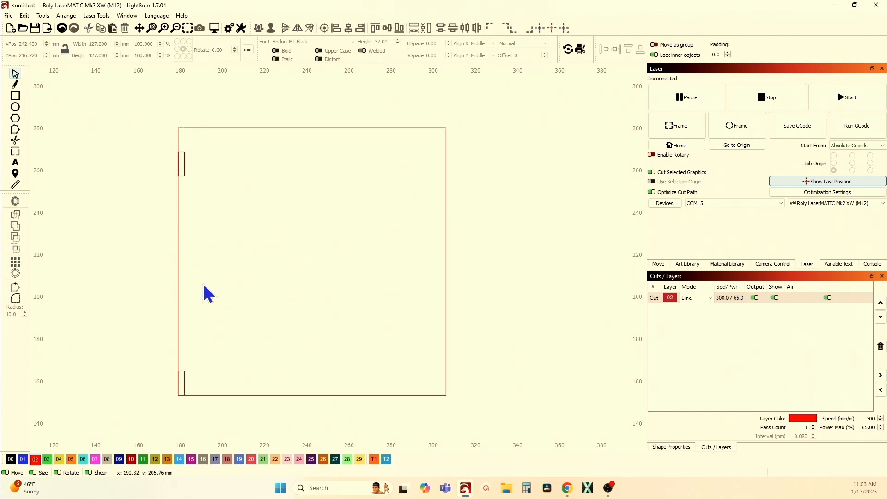
pyautogui.click(184, 383)
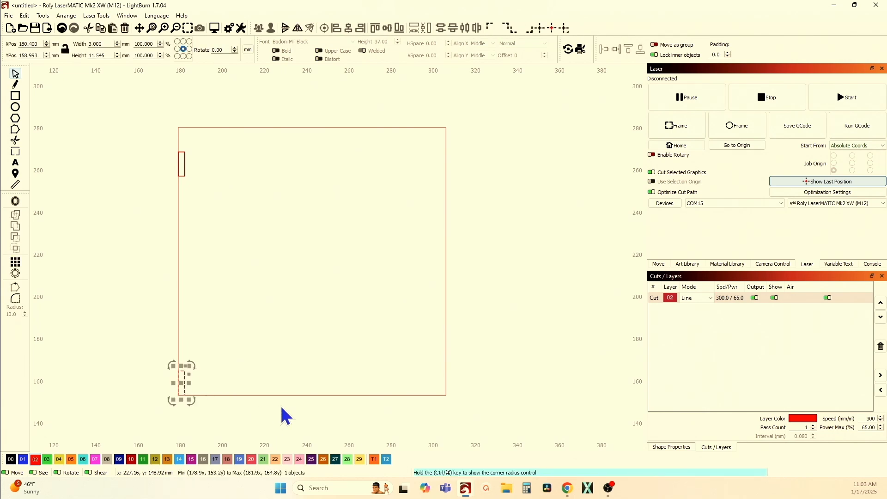
pyautogui.hotkey('alt', 'Up')
pyautogui.click(177, 337)
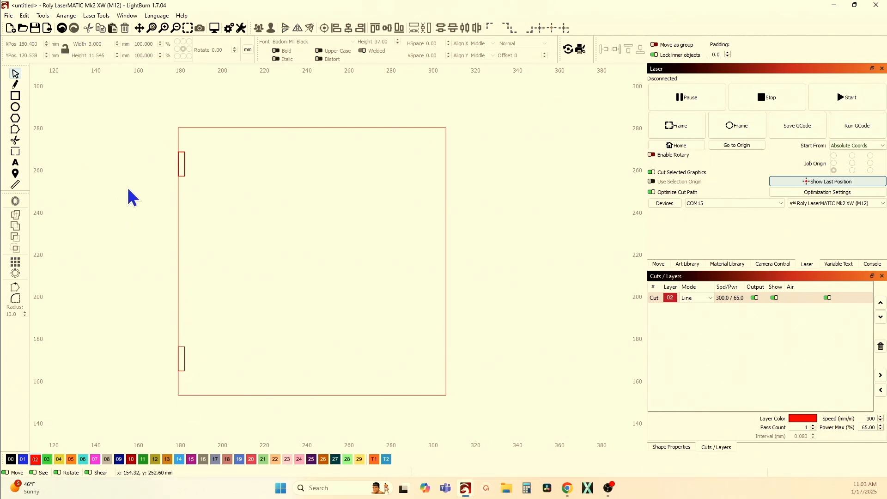
# Distribute the five small rectangles evenly along the square's left edge and group them.
pyautogui.moveTo(130, 146); pyautogui.dragTo(234, 383)
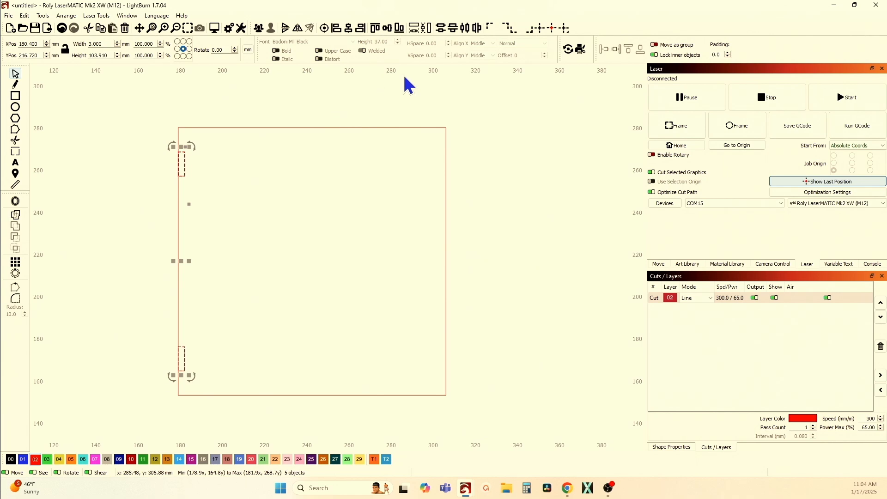
pyautogui.click(454, 29)
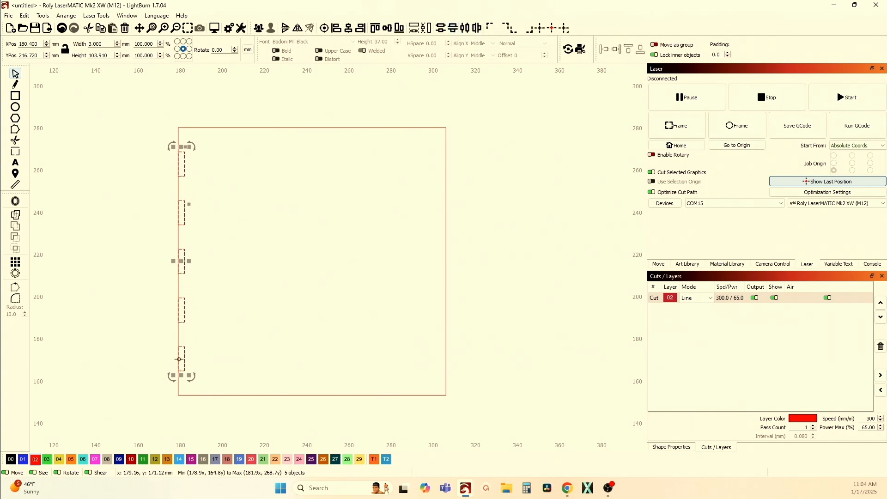
pyautogui.click(259, 29)
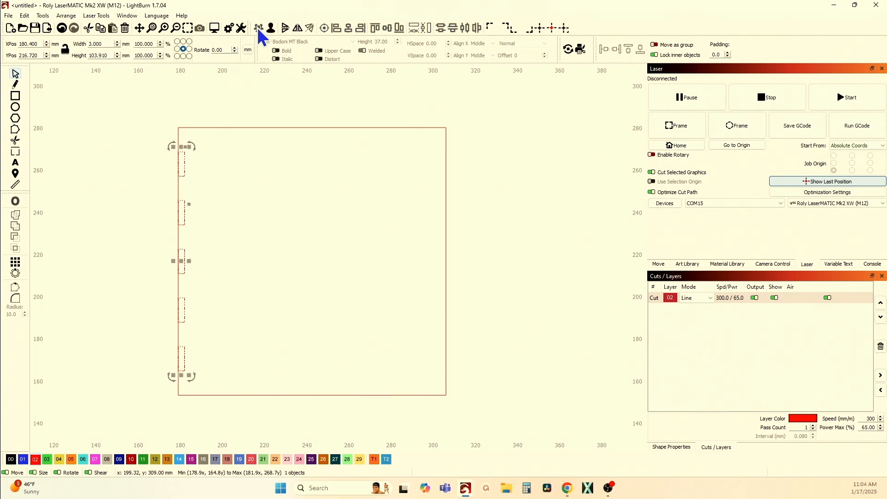
# Create a circular array of 4 rotated copies of the tab group around the square's center, grouping the results.
pyautogui.keyDown('shift'); pyautogui.click(270, 127); pyautogui.keyUp('shift')
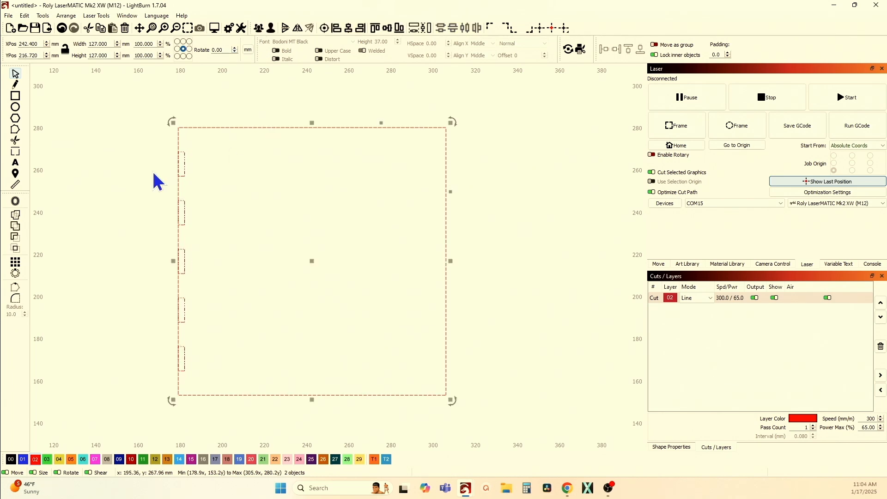
pyautogui.click(16, 274)
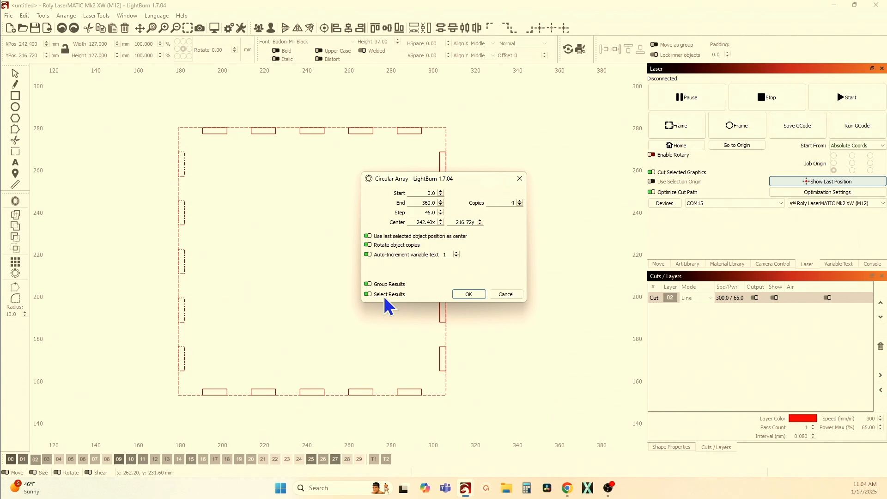
pyautogui.click(468, 295)
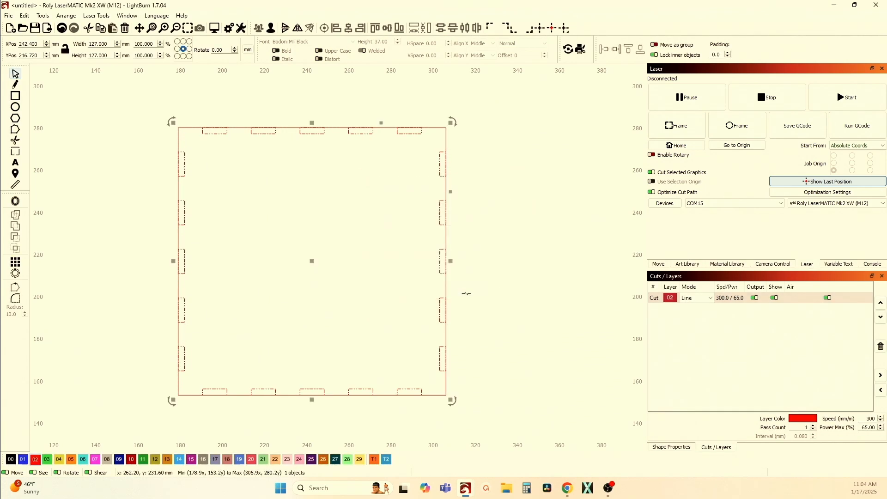
# Move the square and its tabs left to an X position of 103.86 mm.
pyautogui.scroll(-2, 312, 322)
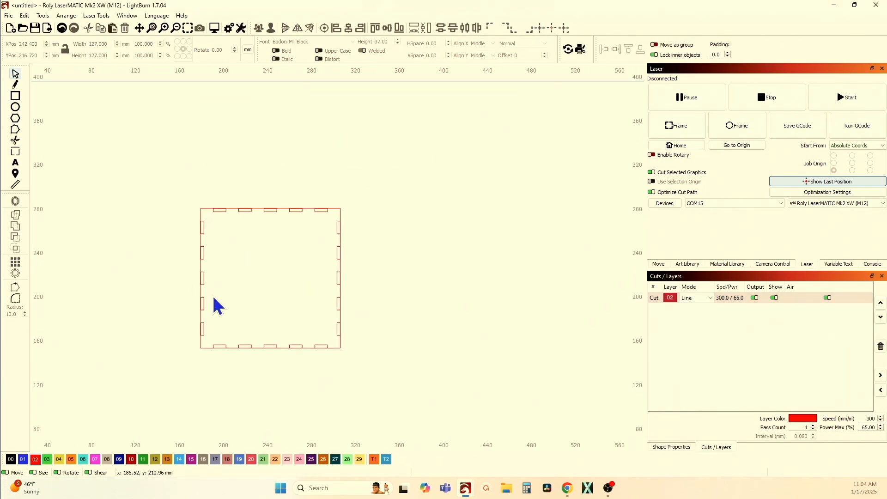
pyautogui.scroll(-2, 252, 295)
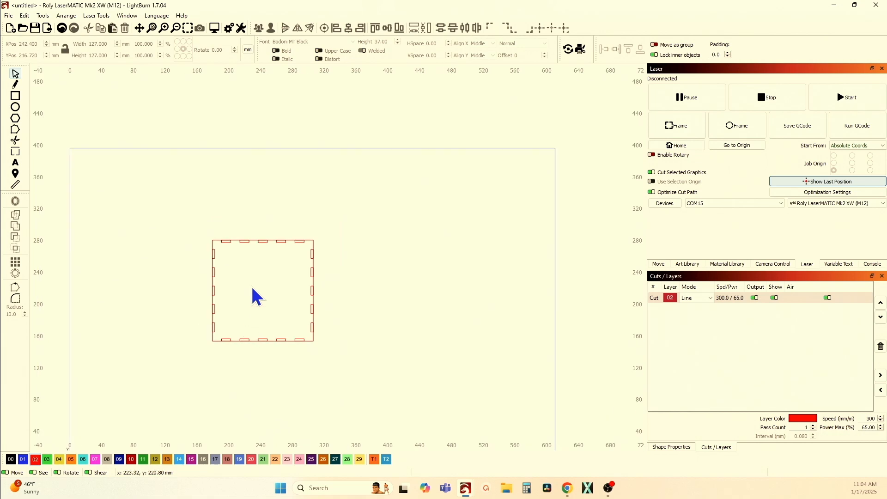
pyautogui.moveTo(254, 291); pyautogui.dragTo(304, 294)
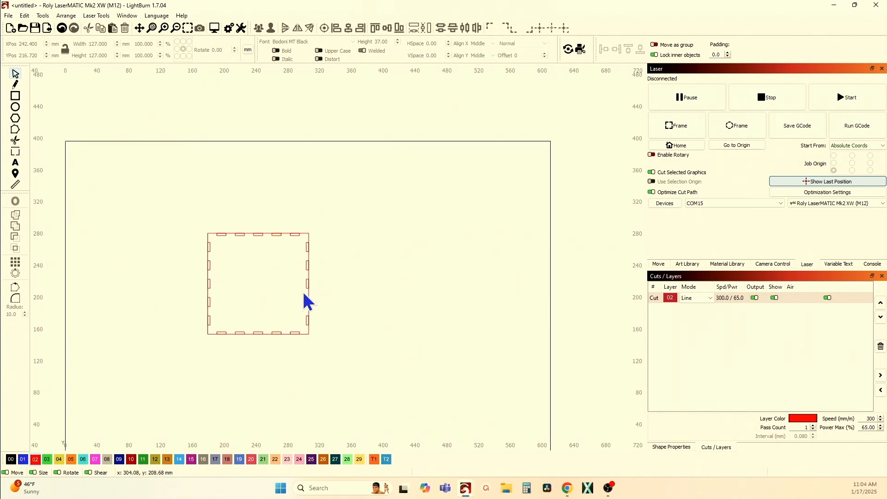
pyautogui.moveTo(185, 203); pyautogui.dragTo(363, 377)
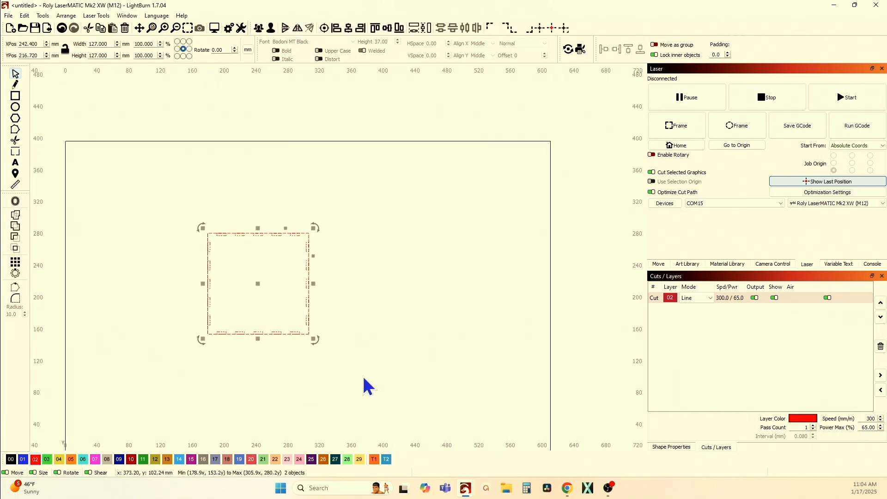
pyautogui.press('Left')
pyautogui.press('Left')
pyautogui.press('Left')
pyautogui.press('Left')
pyautogui.press('Left')
pyautogui.press('Left')
pyautogui.press('Left')
pyautogui.press('Left')
pyautogui.press('Left')
pyautogui.press('Left')
pyautogui.press('Left')
pyautogui.press('Left')
pyautogui.press('Left')
pyautogui.press('Left')
pyautogui.press('Left')
pyautogui.press('Left')
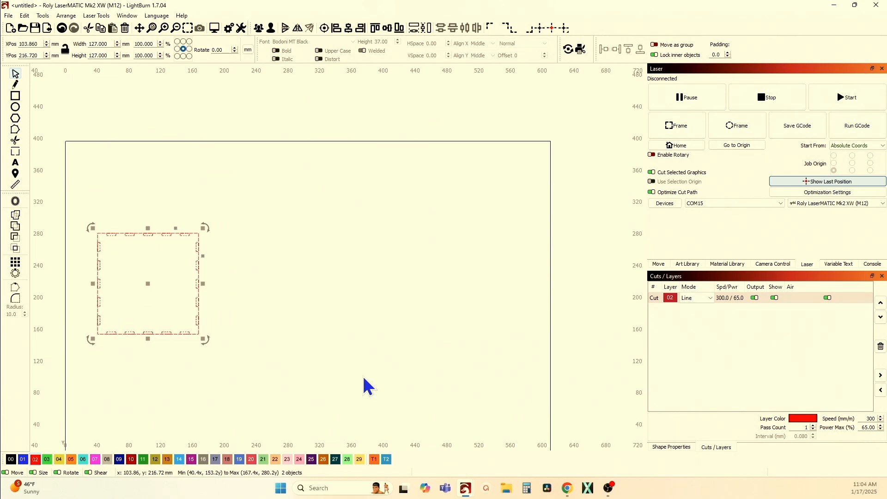
# Duplicate the square with its tabs and move the copy right to an X position of 253.945 mm.
pyautogui.hotkey('ctrl', 'd')
pyautogui.press('Right')
pyautogui.press('Right')
pyautogui.press('Right')
pyautogui.press('Right')
pyautogui.press('Right')
pyautogui.press('Right')
pyautogui.press('Right')
pyautogui.press('Right')
pyautogui.press('Right')
pyautogui.press('Right')
pyautogui.press('Right')
pyautogui.press('Right')
pyautogui.press('Right')
pyautogui.press('Right')
pyautogui.press('Right')
pyautogui.press('Right')
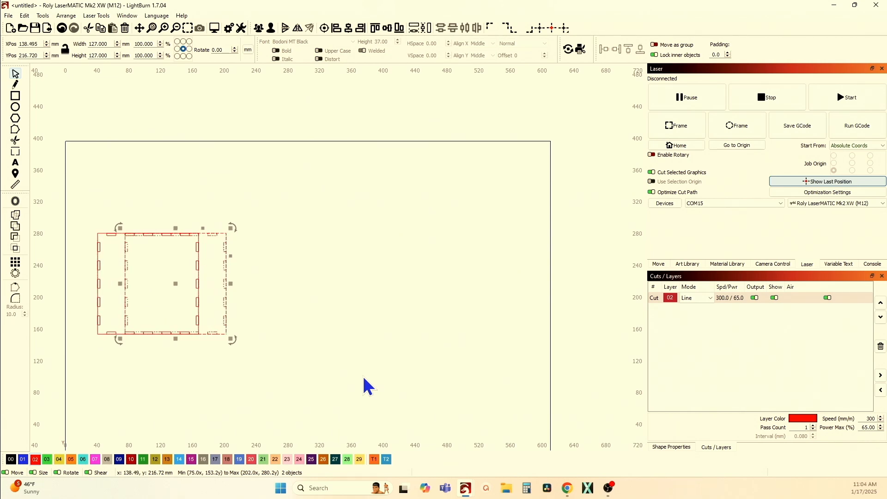
pyautogui.press('Right')
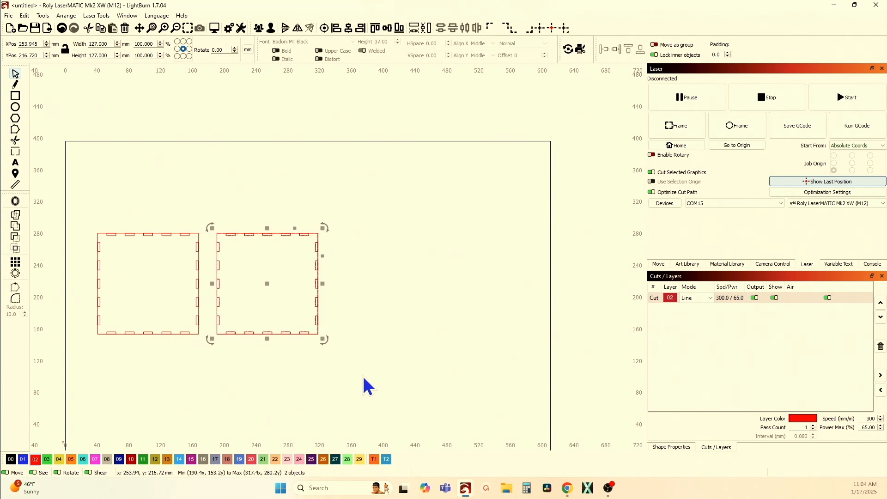
# Duplicate the second square with its tabs and place this third panel at an X position of 404.03 mm.
pyautogui.hotkey('ctrl', 'd')
pyautogui.press('Right')
pyautogui.press('Right')
pyautogui.press('Right')
pyautogui.press('Right')
pyautogui.press('Right')
pyautogui.press('Right')
pyautogui.press('Right')
pyautogui.press('Right')
pyautogui.press('Right')
pyautogui.press('Right')
pyautogui.press('Right')
pyautogui.press('Right')
pyautogui.press('Right')
pyautogui.press('Right')
pyautogui.press('Right')
pyautogui.press('Right')
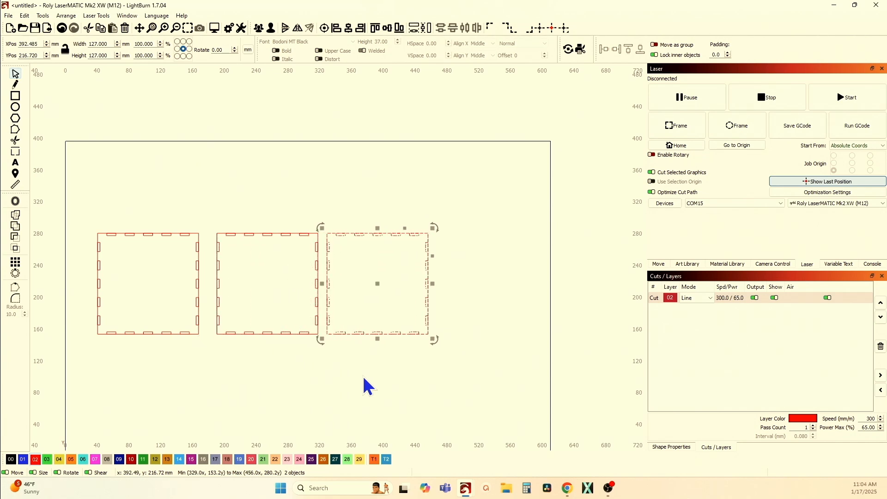
pyautogui.press('Right')
pyautogui.click(295, 219)
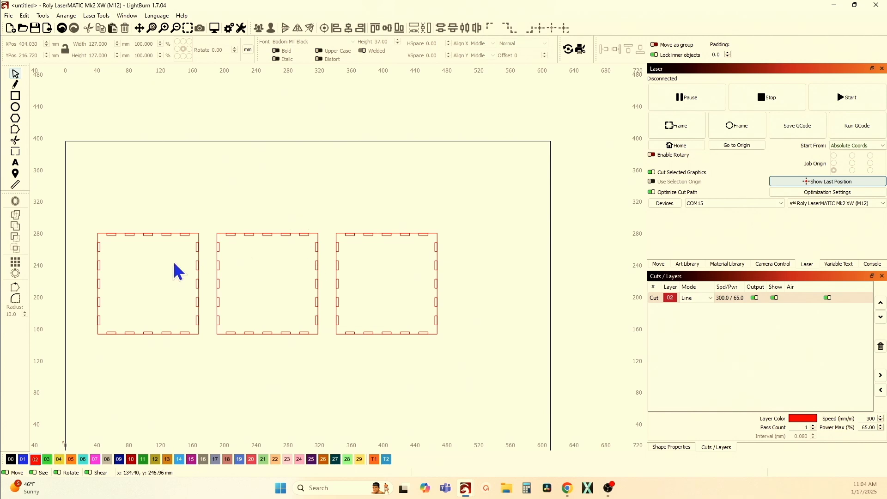
# Set the width of the middle panel's outer square to 121 mm.
pyautogui.click(217, 239)
pyautogui.scroll(4, 248, 268)
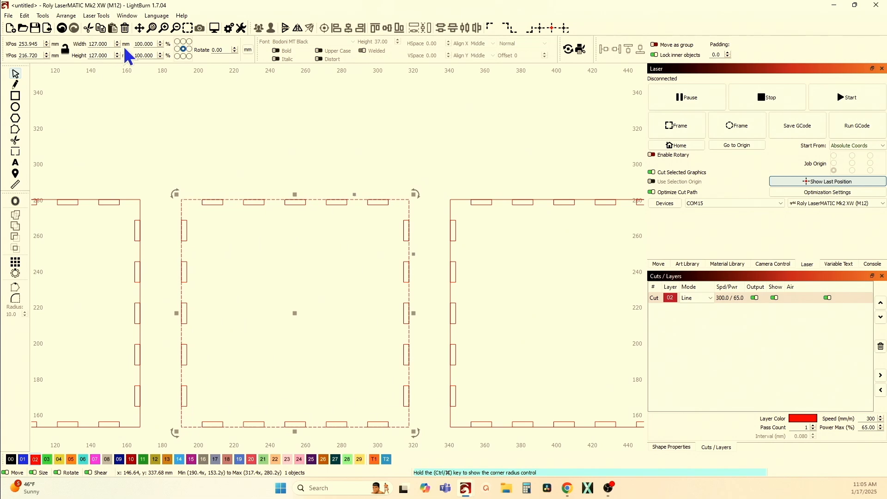
pyautogui.moveTo(110, 44); pyautogui.dragTo(51, 45)
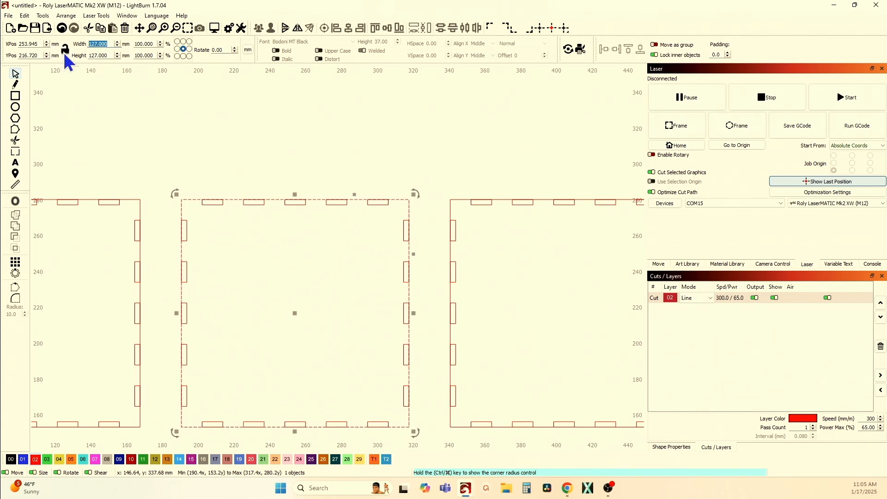
pyautogui.click(108, 44)
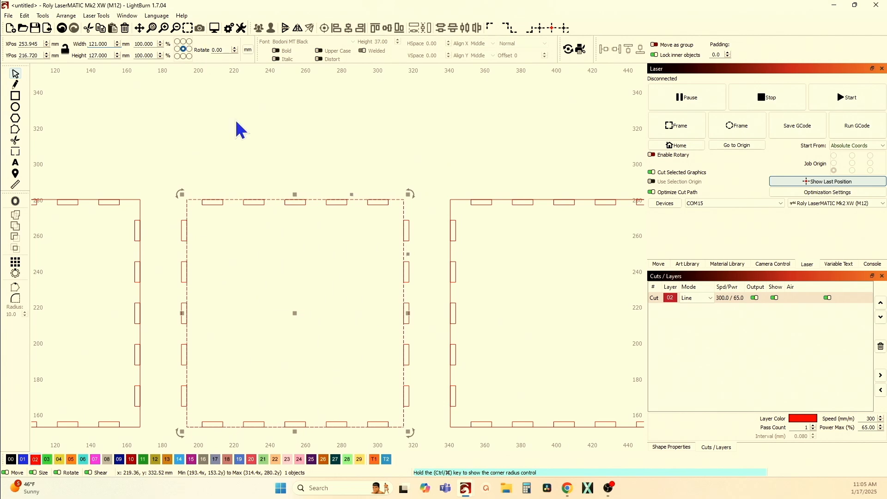
# Offset the third panel's outer square inward by 3 mm with corner style, deleting the original square.
pyautogui.scroll(-4, 455, 224)
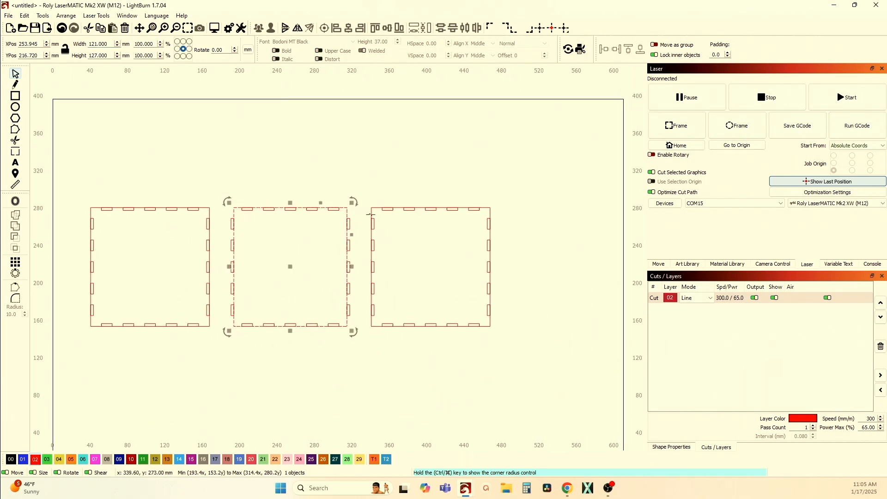
pyautogui.click(370, 215)
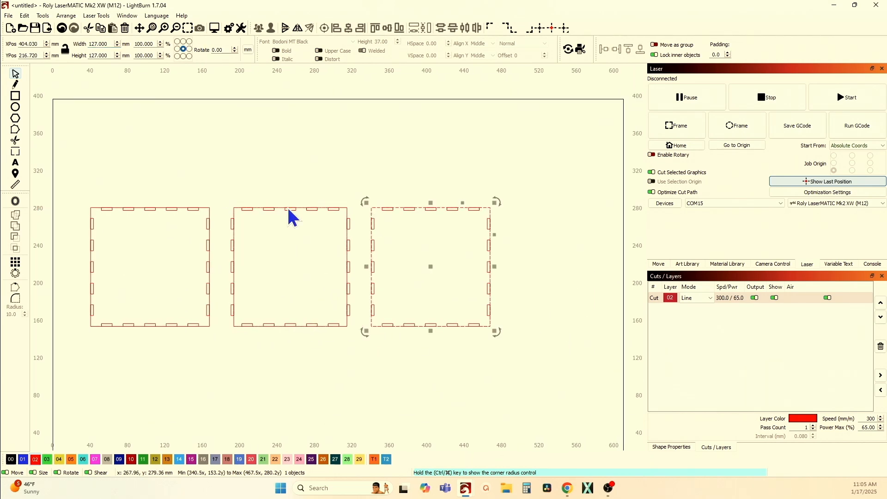
pyautogui.click(15, 203)
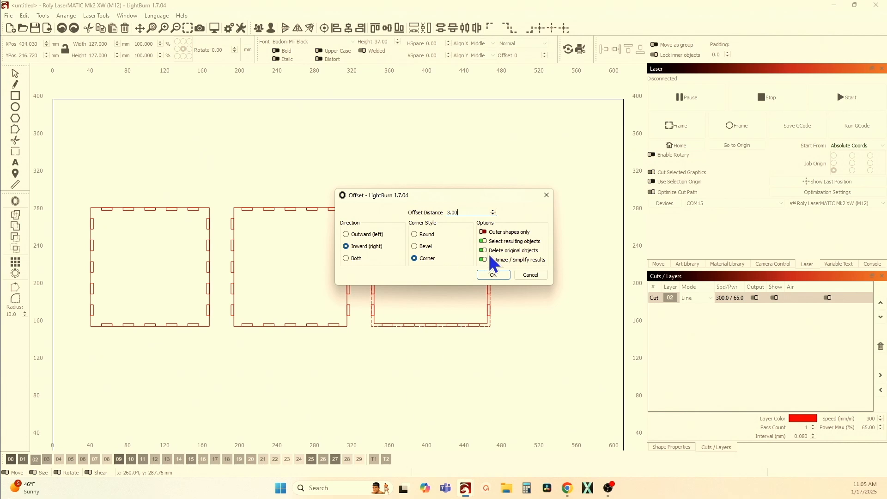
pyautogui.click(492, 274)
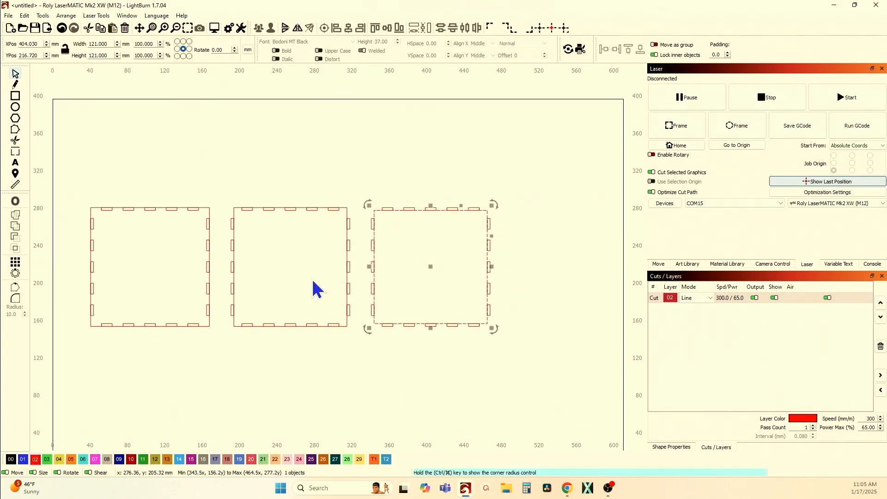
# Subtract the grouped tabs from the first panel's square to cut notches along all four edges.
pyautogui.moveTo(116, 222); pyautogui.dragTo(152, 229)
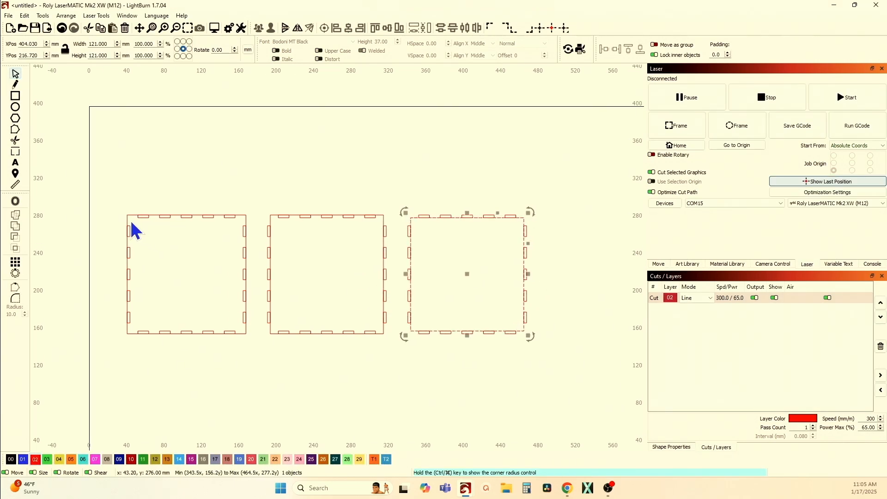
pyautogui.click(134, 227)
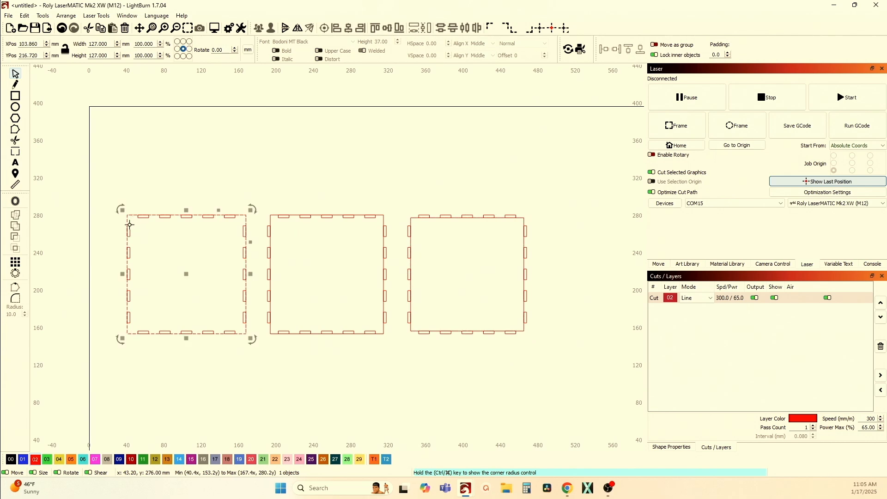
pyautogui.scroll(3, 134, 226)
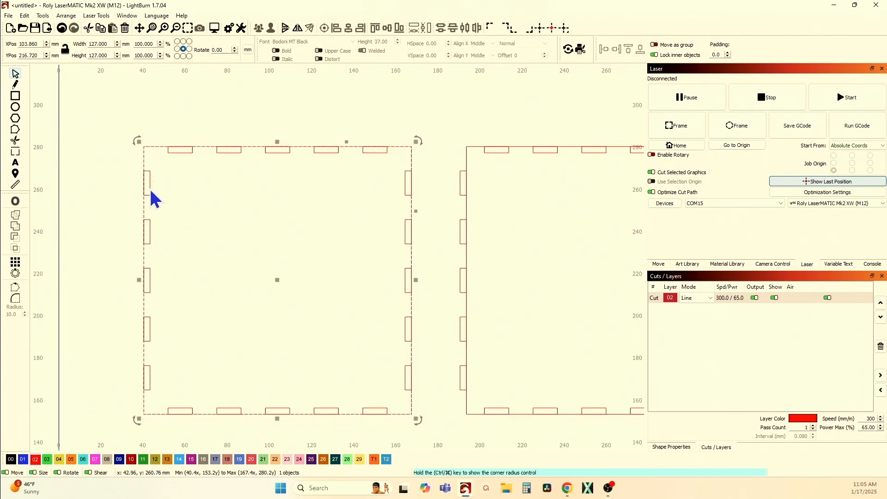
pyautogui.keyDown('shift'); pyautogui.click(153, 191); pyautogui.keyUp('shift')
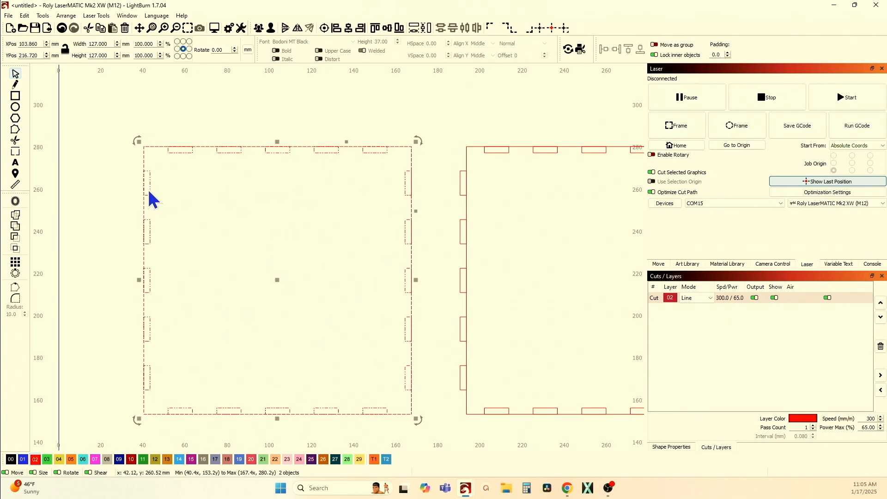
pyautogui.click(16, 237)
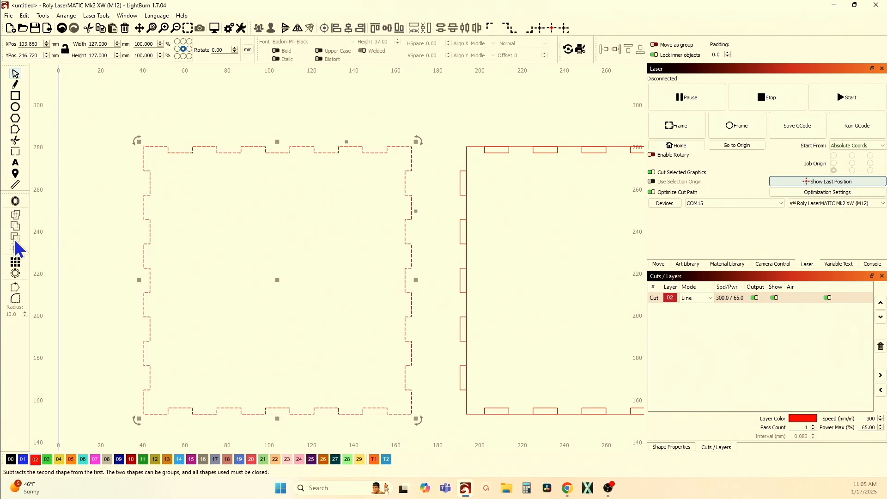
# Unite the third panel's 121 mm square with its surrounding tab group using Boolean union.
pyautogui.hscroll(5, 109, 277)
pyautogui.hscroll(4, 164, 273)
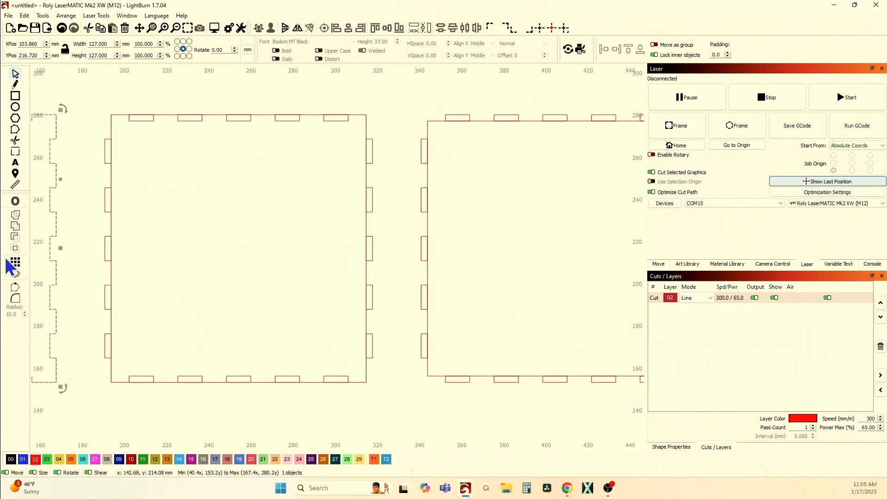
pyautogui.scroll(-3, 127, 263)
pyautogui.scroll(3, 278, 201)
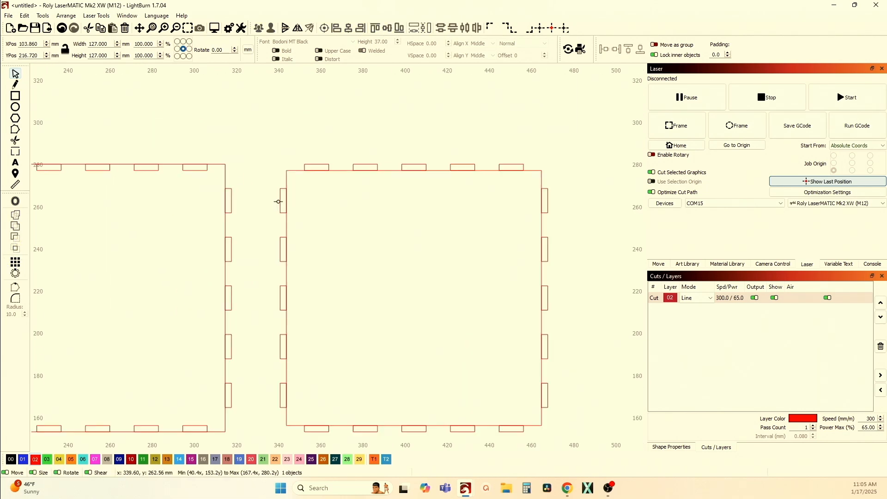
pyautogui.click(286, 178)
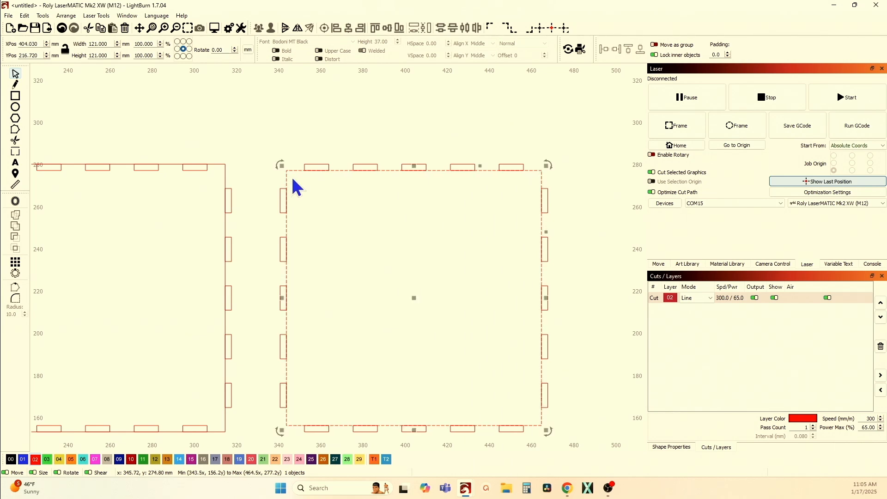
pyautogui.keyDown('shift'); pyautogui.click(317, 163); pyautogui.keyUp('shift')
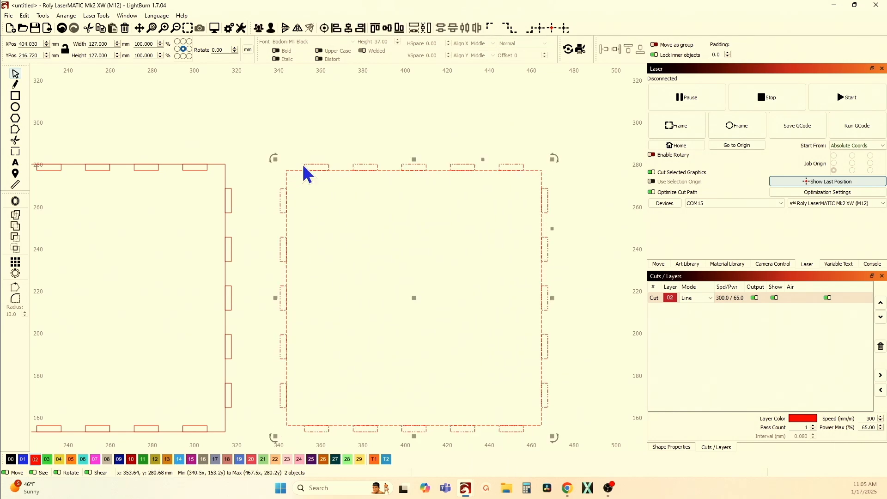
pyautogui.click(15, 226)
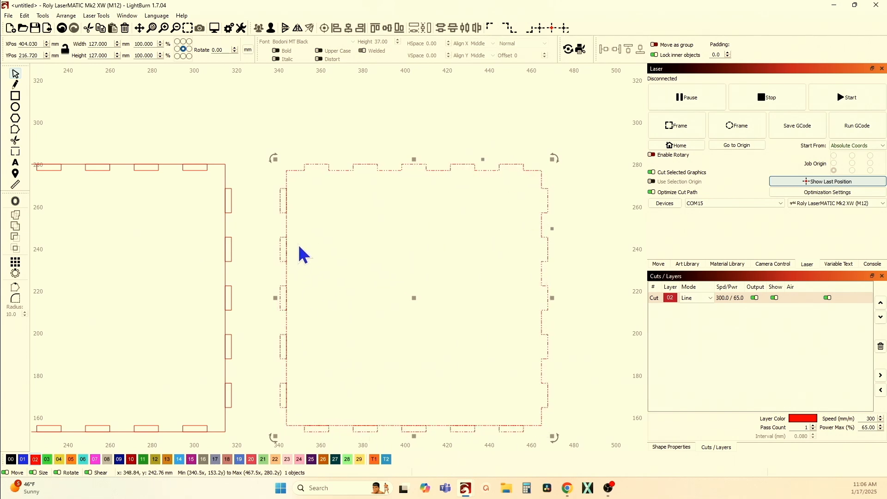
# Ungroup the third panel's shapes and group the five separate tabs along its left edge.
pyautogui.scroll(-2, 298, 255)
pyautogui.scroll(-3, 298, 255)
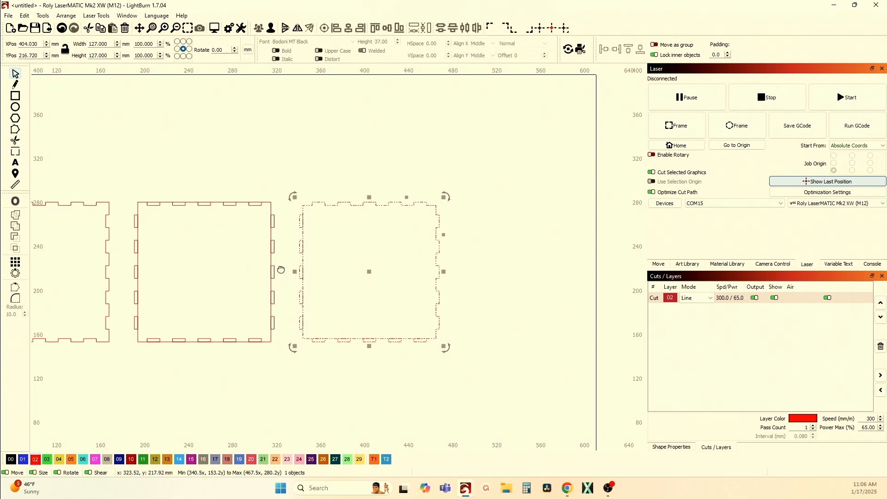
pyautogui.click(271, 29)
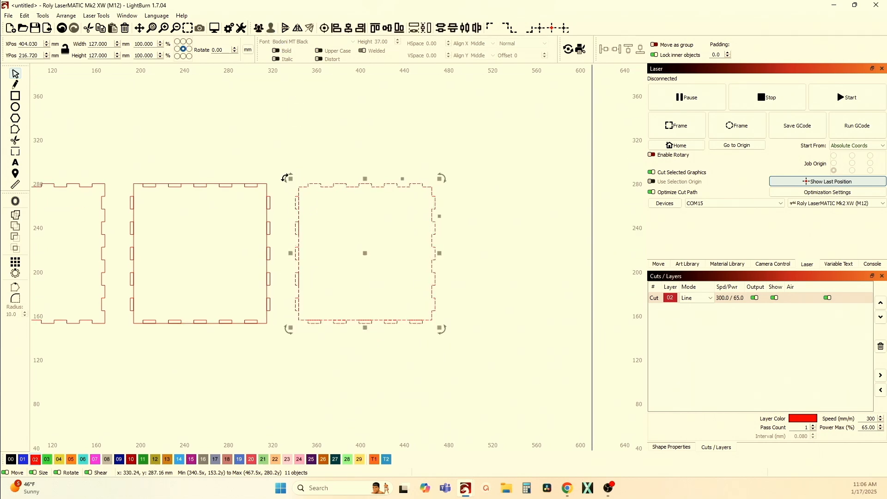
pyautogui.click(293, 229)
pyautogui.click(297, 208)
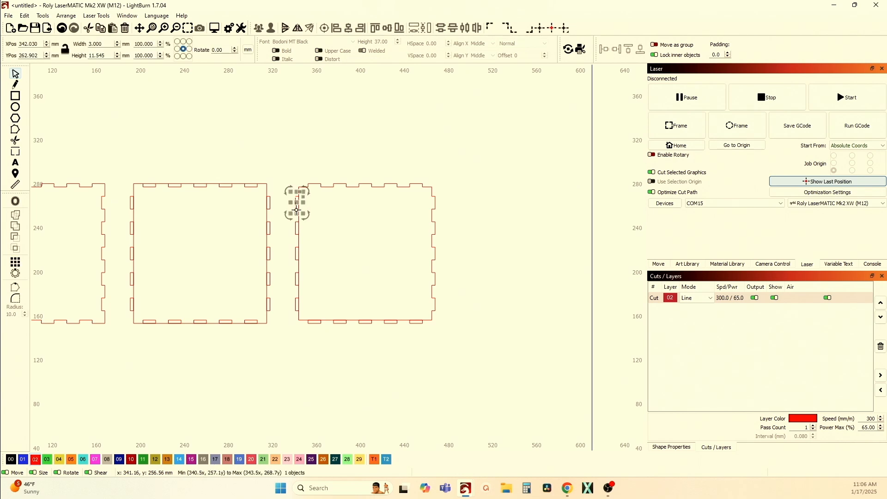
pyautogui.click(307, 242)
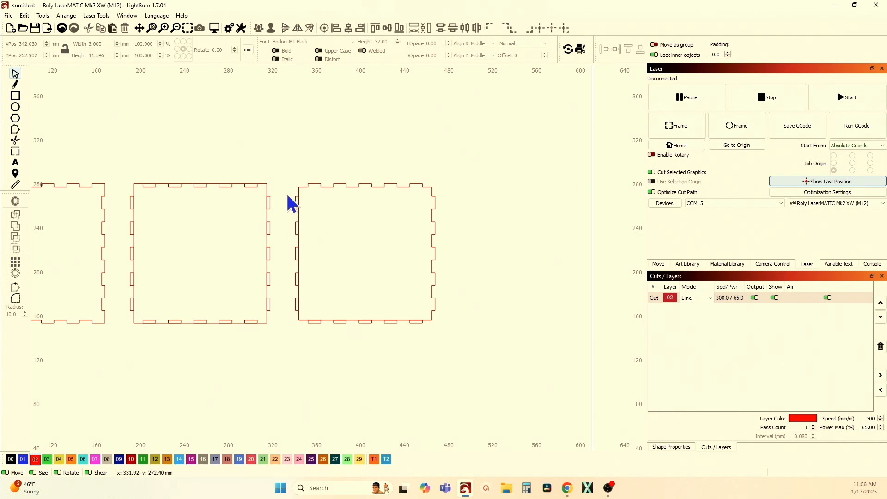
pyautogui.moveTo(286, 192); pyautogui.dragTo(312, 315)
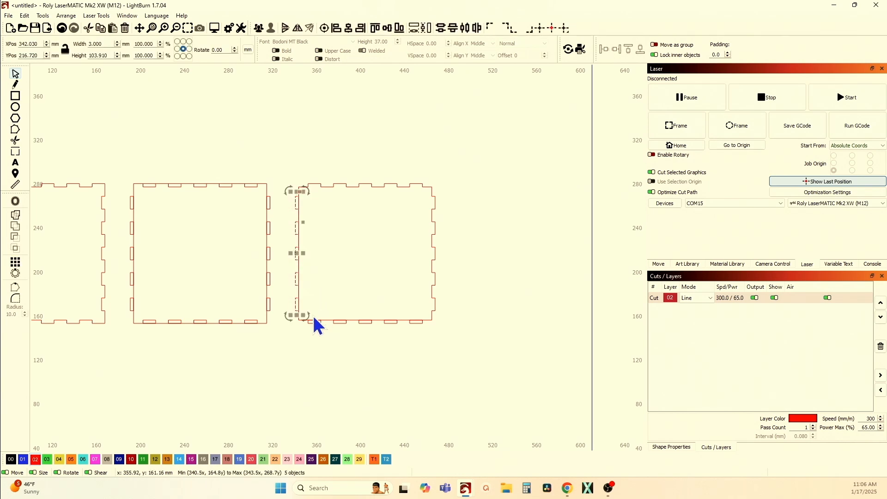
pyautogui.click(259, 28)
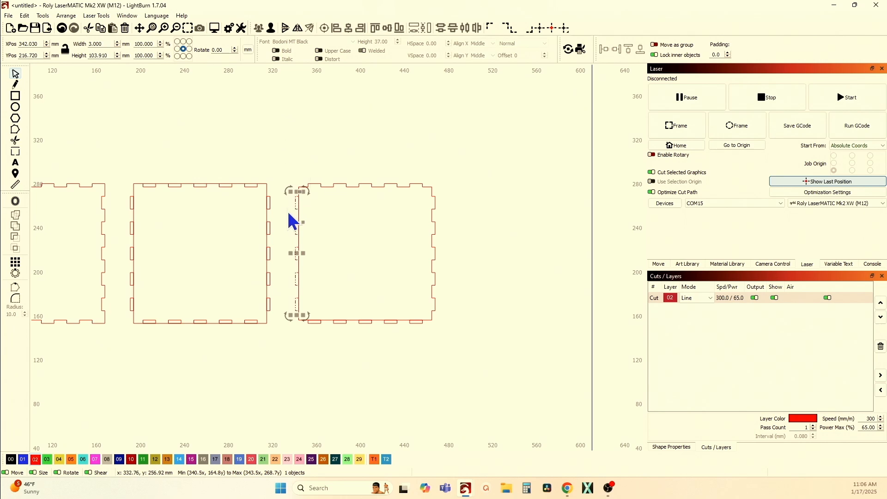
# Check the shape move increments in the settings and nudge the third panel's left-edge tab group right to an X position of 342.53 mm.
pyautogui.scroll(5, 296, 184)
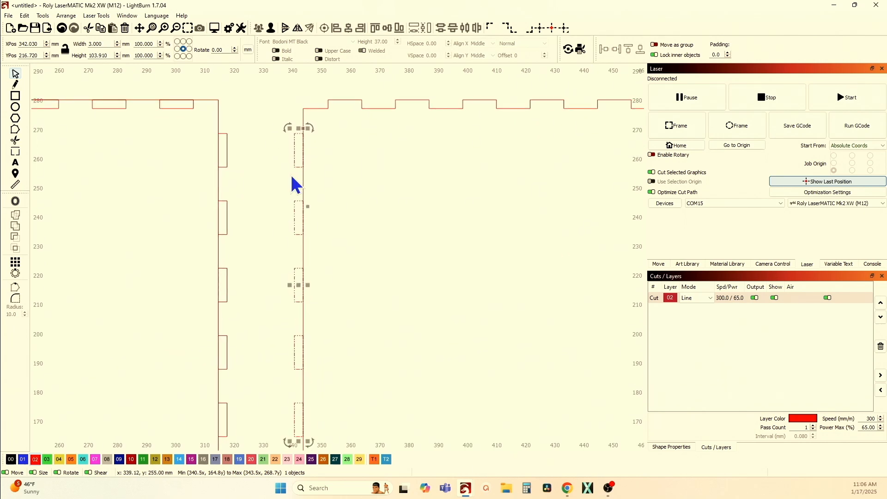
pyautogui.click(228, 28)
pyautogui.click(375, 124)
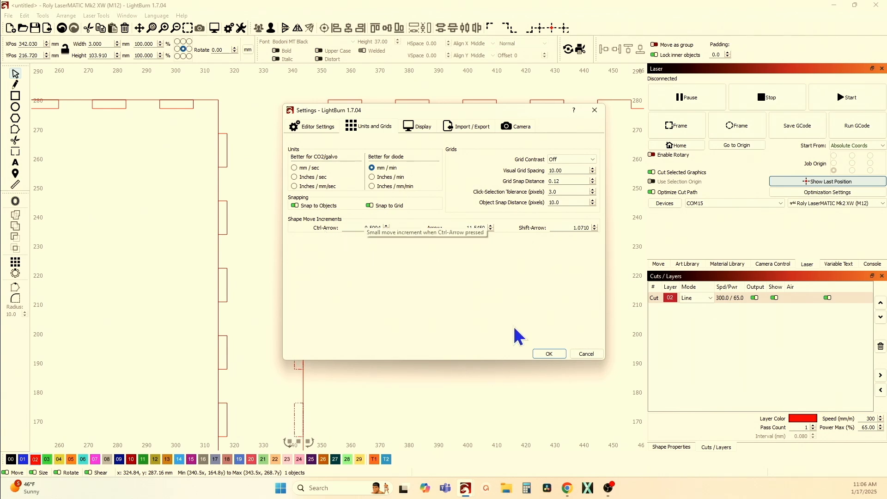
pyautogui.doubleClick(365, 228)
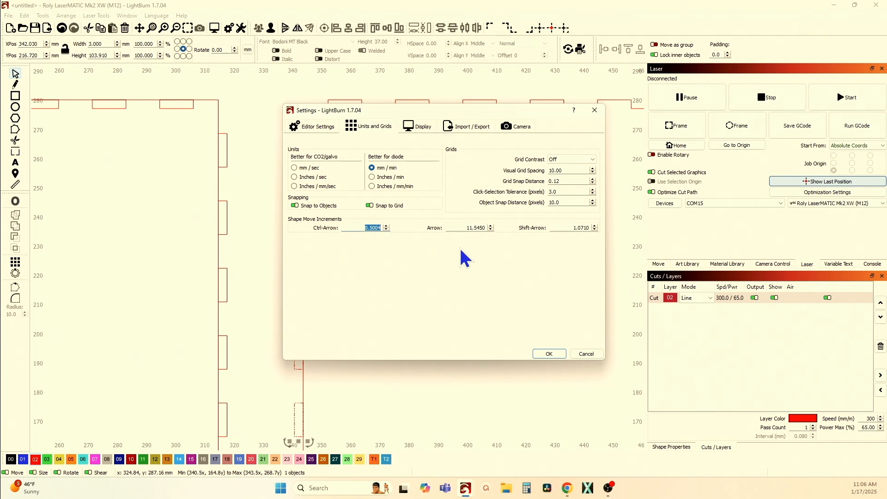
pyautogui.click(548, 354)
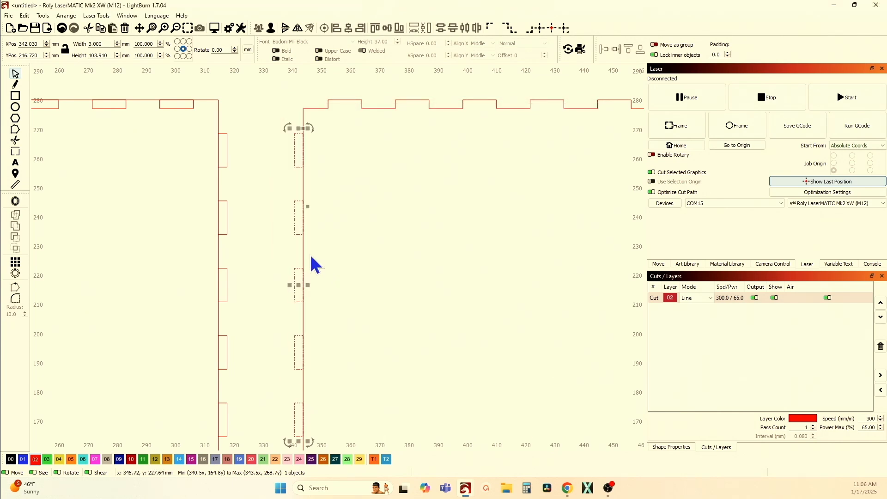
pyautogui.press('Right')
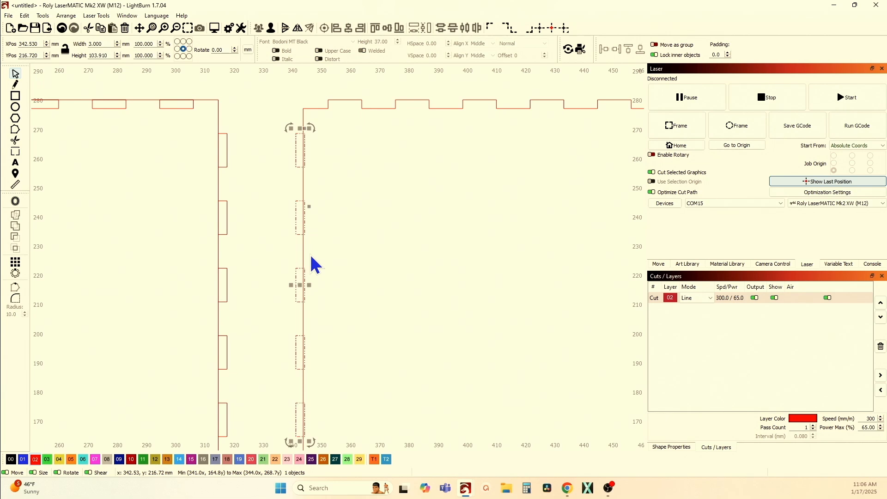
# Group the five tabs along the third panel's bottom edge and move them up to a Y position of 155.22 mm.
pyautogui.scroll(-4, 308, 254)
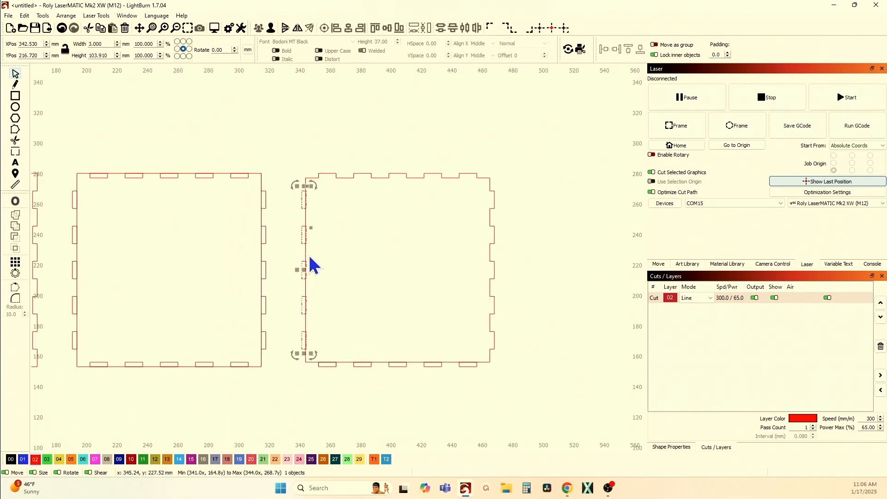
pyautogui.click(268, 343)
pyautogui.moveTo(237, 271); pyautogui.dragTo(405, 305)
pyautogui.click(259, 29)
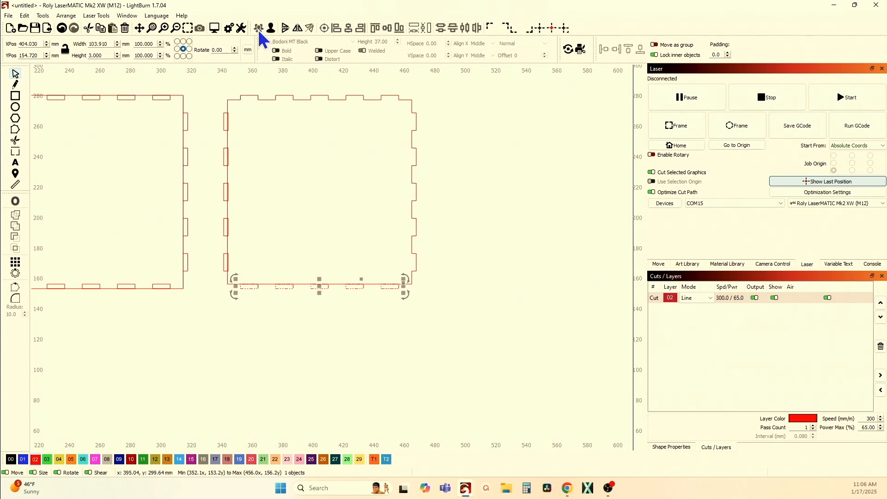
pyautogui.press('Up')
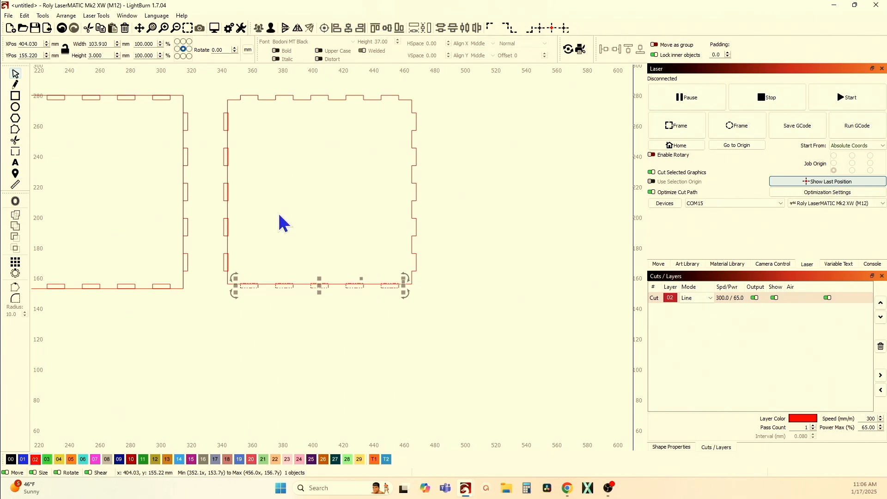
# Group the left and bottom tab sets together and unite them with the third panel's outline.
pyautogui.keyDown('shift'); pyautogui.click(226, 237); pyautogui.keyUp('shift')
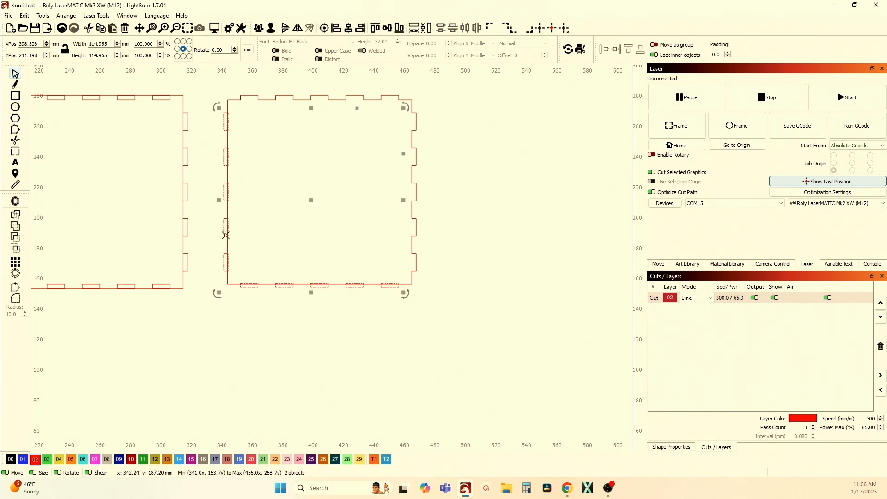
pyautogui.click(259, 30)
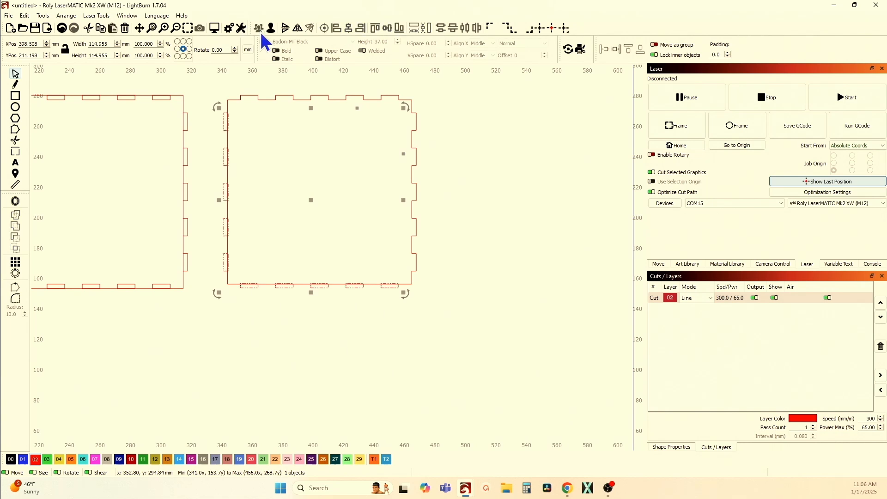
pyautogui.keyDown('shift'); pyautogui.click(267, 98); pyautogui.keyUp('shift')
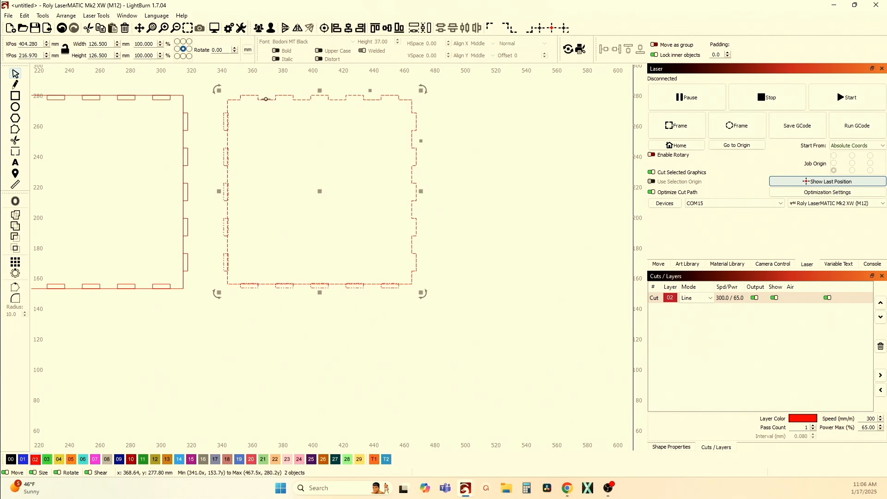
pyautogui.click(15, 226)
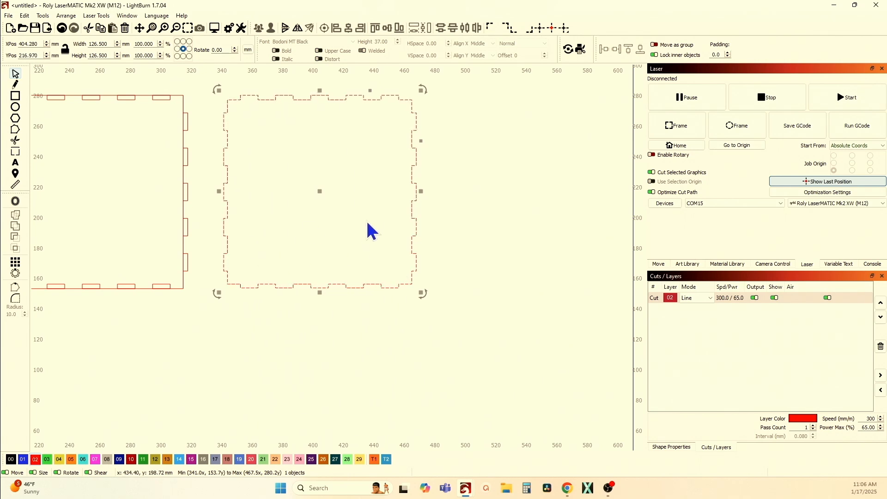
# Ungroup the middle panel's tab group so its four edge sets can be selected separately.
pyautogui.moveTo(368, 223); pyautogui.dragTo(472, 229)
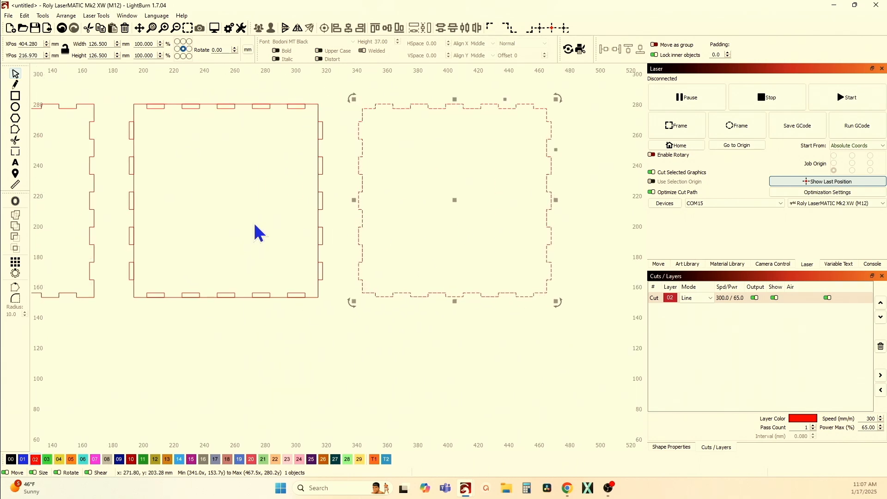
pyautogui.moveTo(235, 212); pyautogui.dragTo(302, 226)
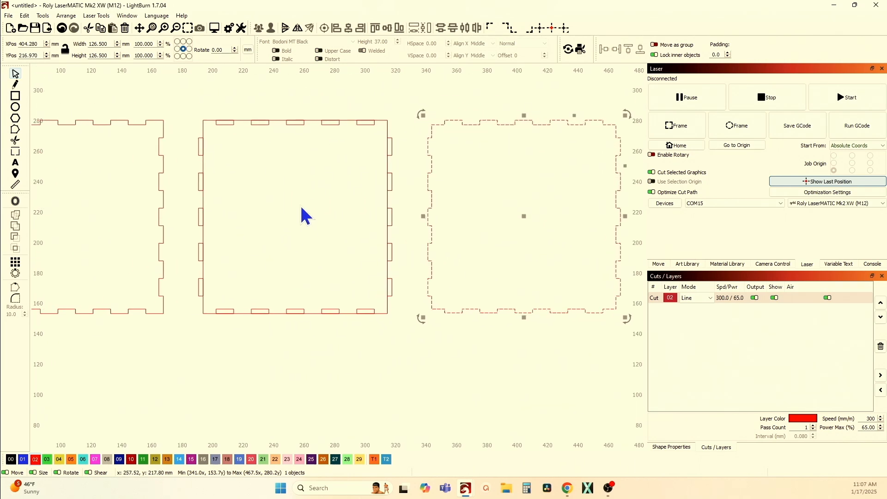
pyautogui.click(199, 155)
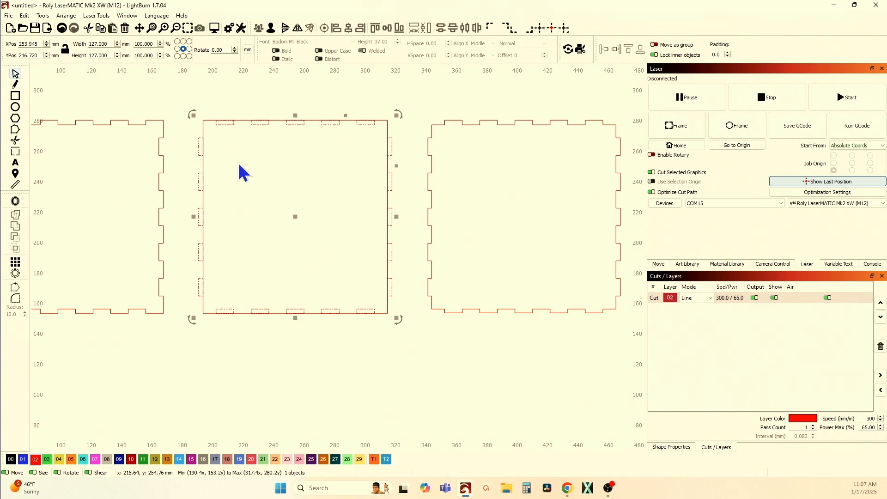
pyautogui.click(244, 183)
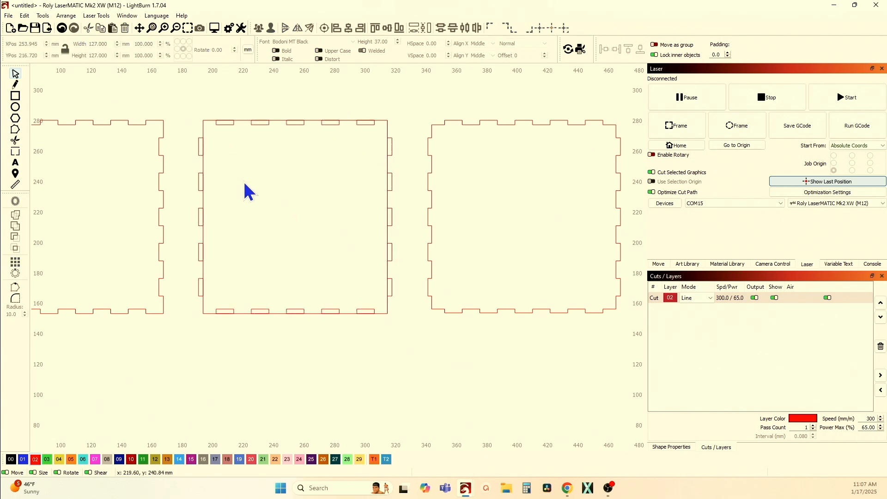
pyautogui.click(202, 191)
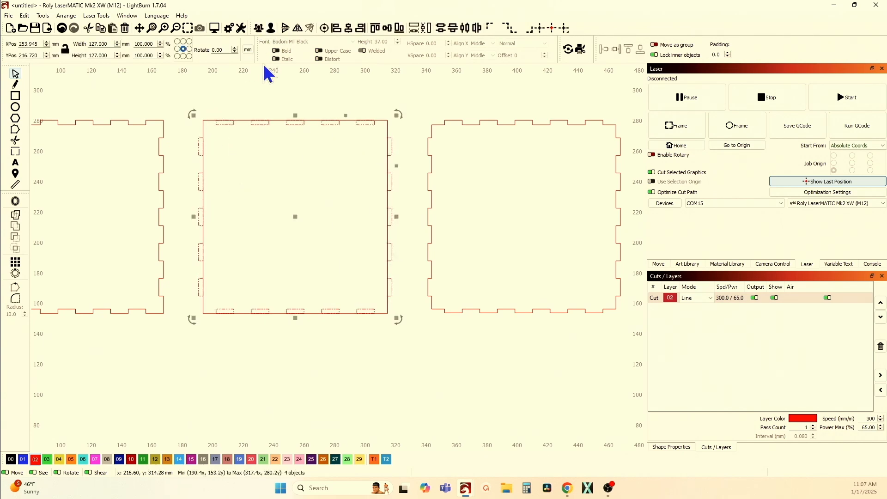
# Group the middle panel's top and bottom tab sets and subtract them from the panel outline.
pyautogui.click(248, 99)
pyautogui.moveTo(210, 102); pyautogui.dragTo(381, 352)
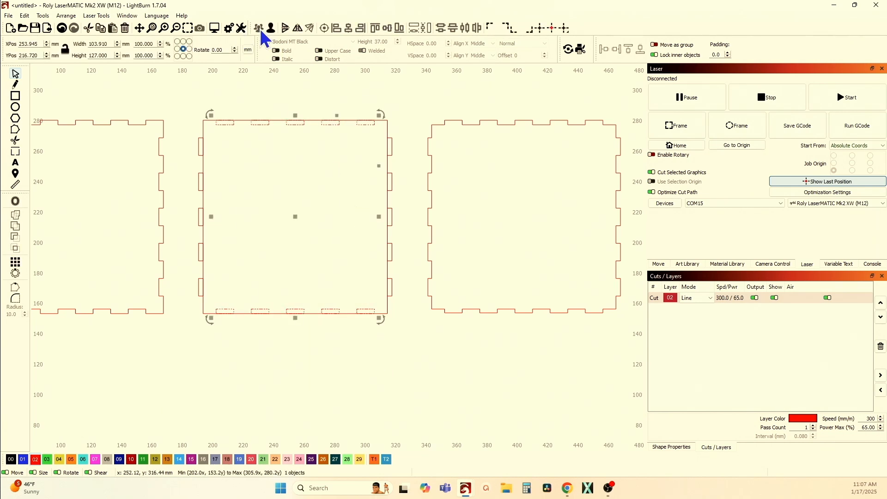
pyautogui.click(204, 131)
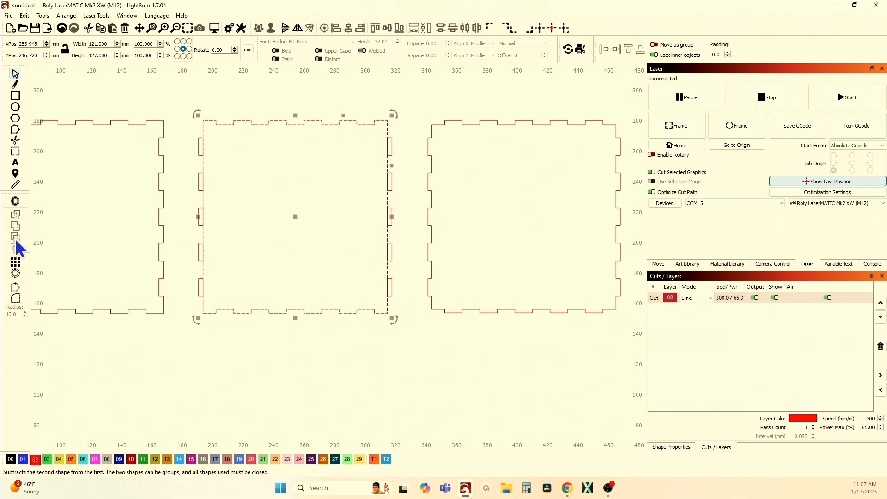
# Group the middle panel's left and right tab sets and unite them with the panel outline.
pyautogui.click(269, 221)
pyautogui.moveTo(185, 132); pyautogui.dragTo(415, 308)
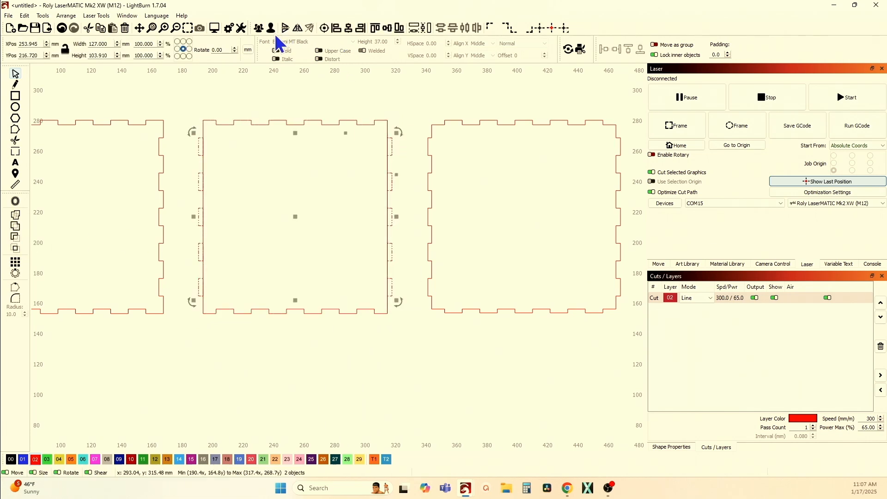
pyautogui.click(258, 31)
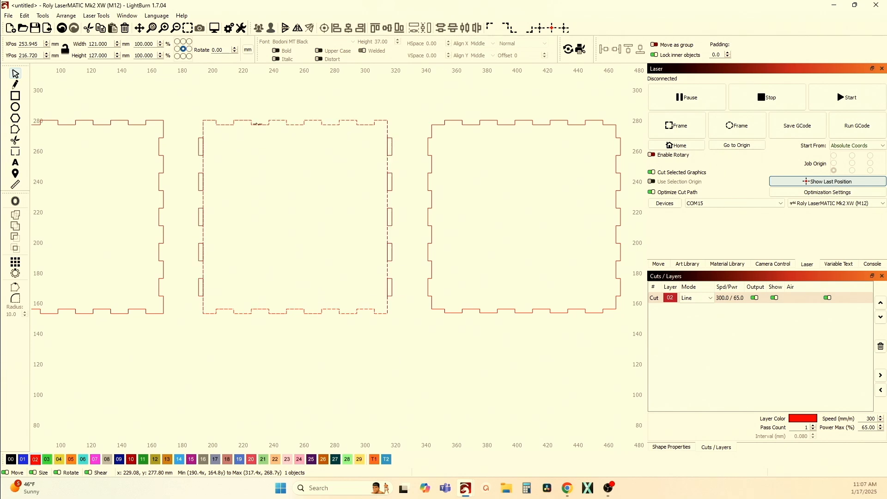
pyautogui.keyDown('shift'); pyautogui.click(201, 156); pyautogui.keyUp('shift')
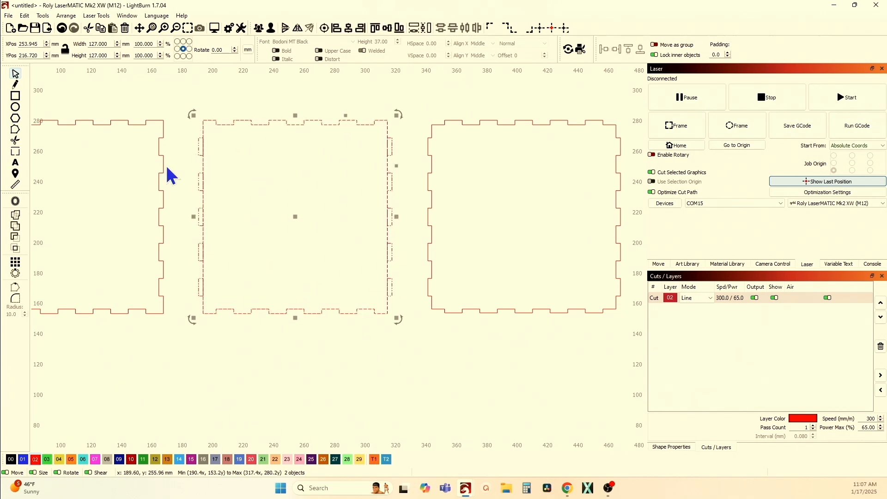
pyautogui.click(16, 228)
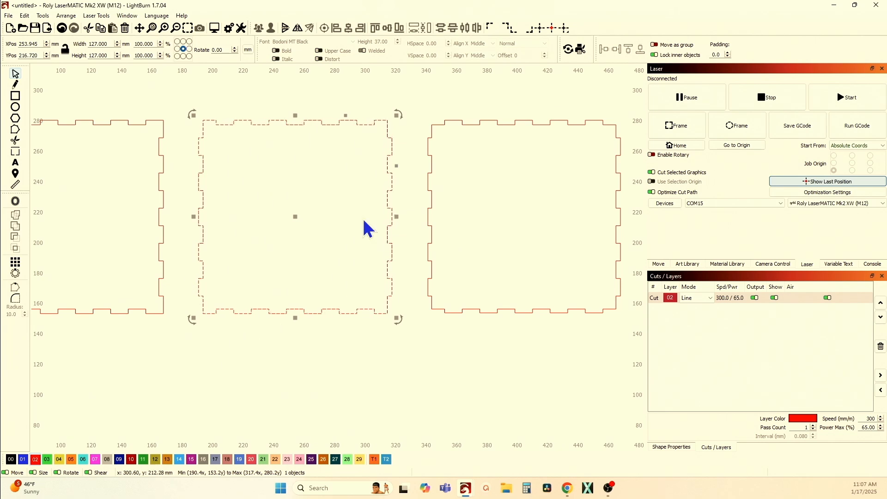
# Start Resize Slots on the third panel and set the new material thickness to 3 mm.
pyautogui.scroll(-2, 216, 285)
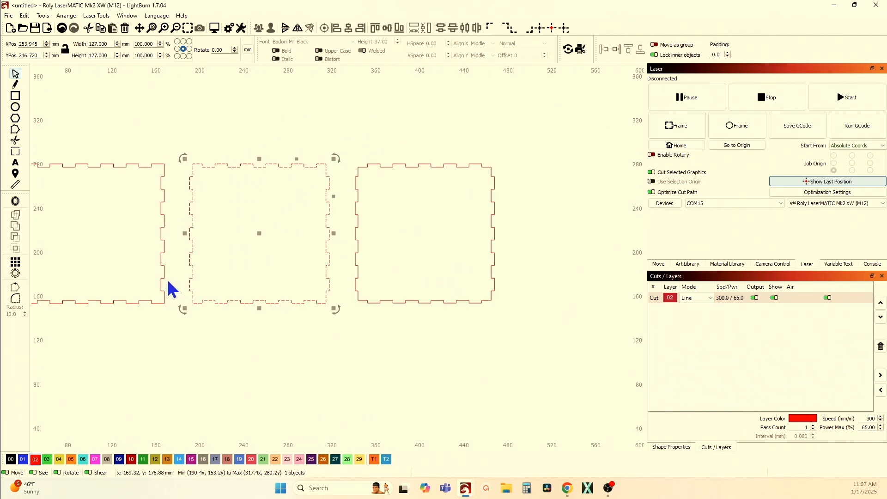
pyautogui.scroll(5, 418, 298)
pyautogui.scroll(-3, 418, 300)
pyautogui.scroll(5, 418, 304)
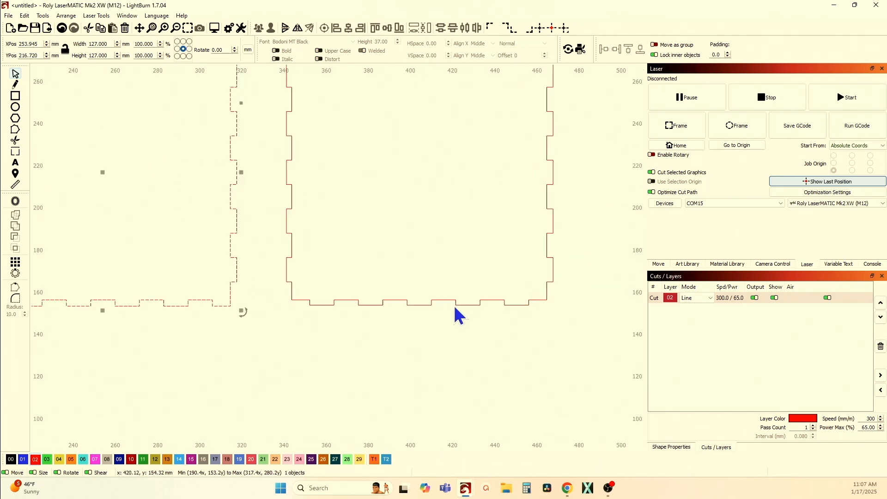
pyautogui.scroll(-4, 424, 365)
pyautogui.scroll(-3, 425, 370)
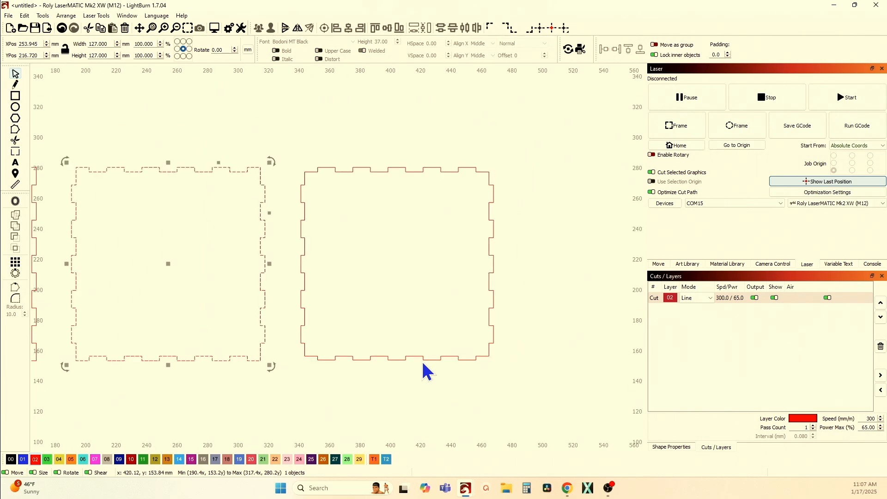
pyautogui.click(370, 373)
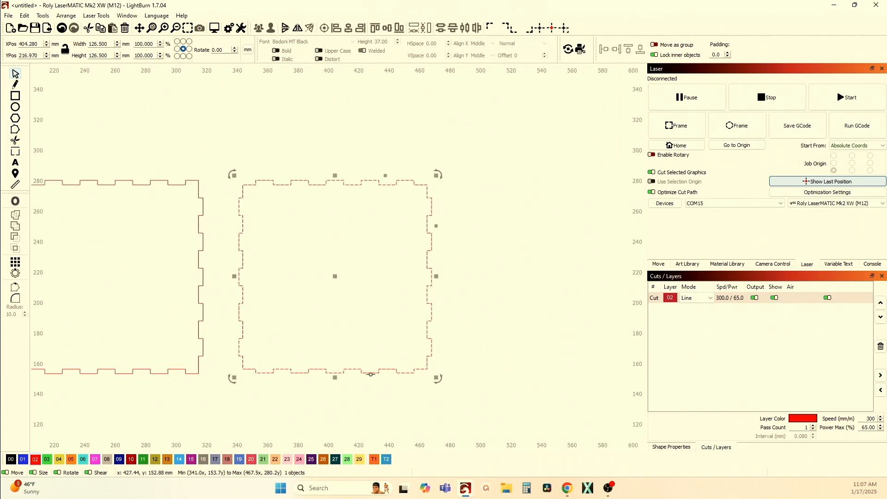
pyautogui.click(43, 16)
pyautogui.click(95, 275)
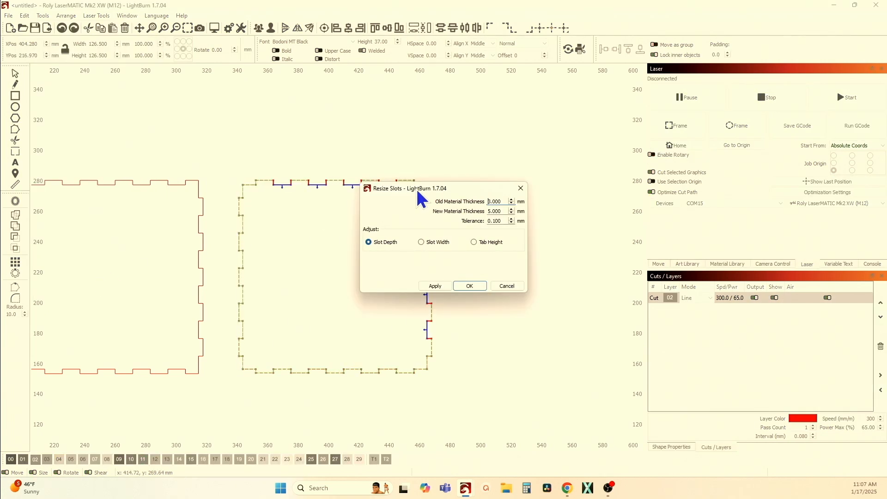
pyautogui.moveTo(416, 191); pyautogui.dragTo(537, 169)
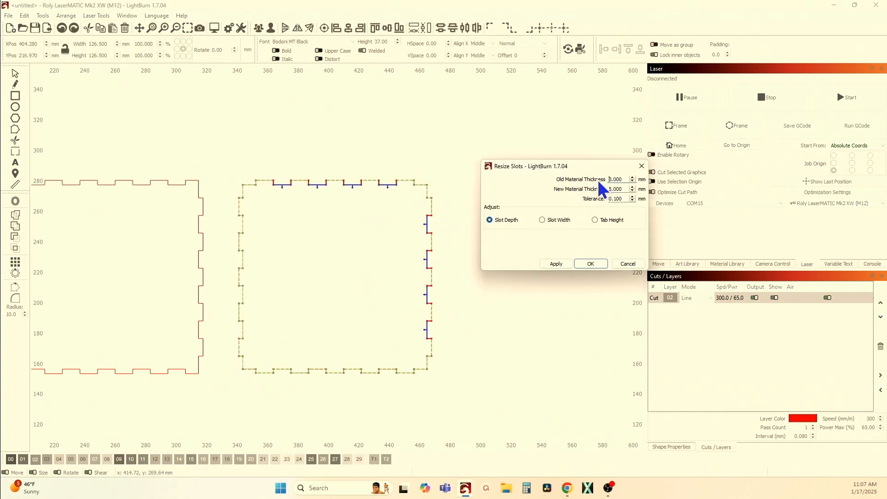
pyautogui.moveTo(624, 187); pyautogui.dragTo(565, 185)
pyautogui.write('3.0')
# Resize the third panel's tabs by Tab Height with a tolerance of 0.5 mm.
pyautogui.click(598, 220)
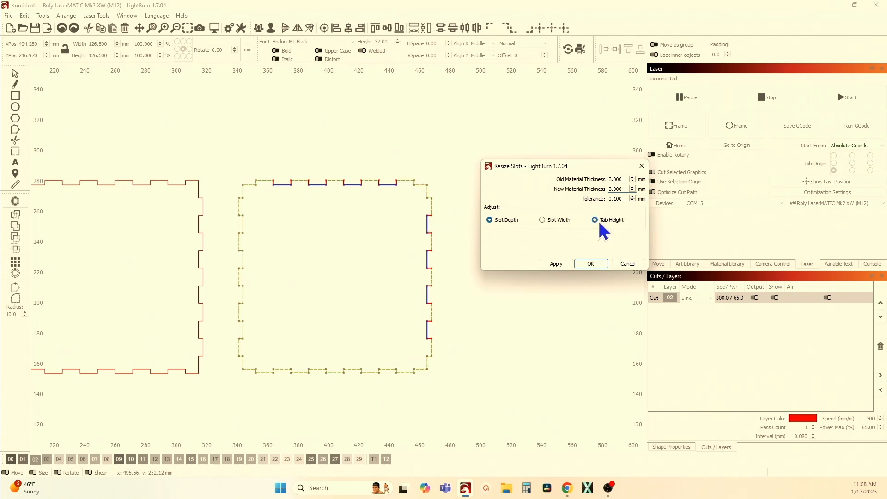
pyautogui.click(546, 221)
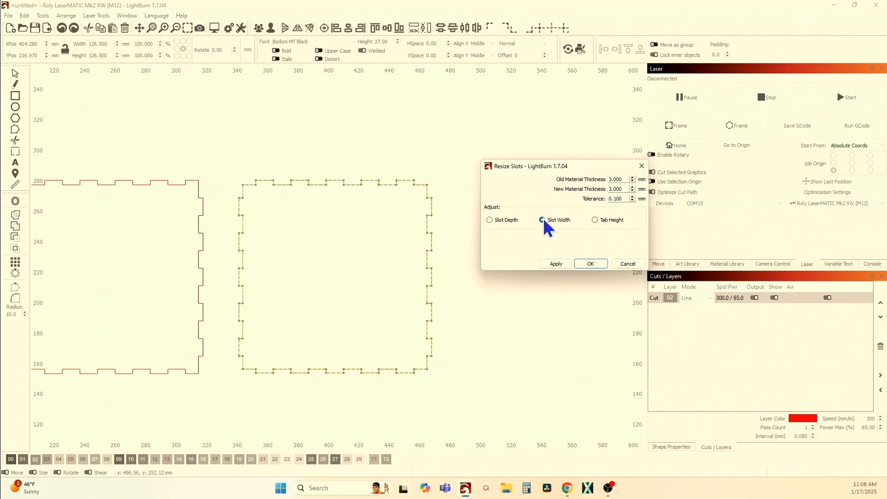
pyautogui.click(503, 220)
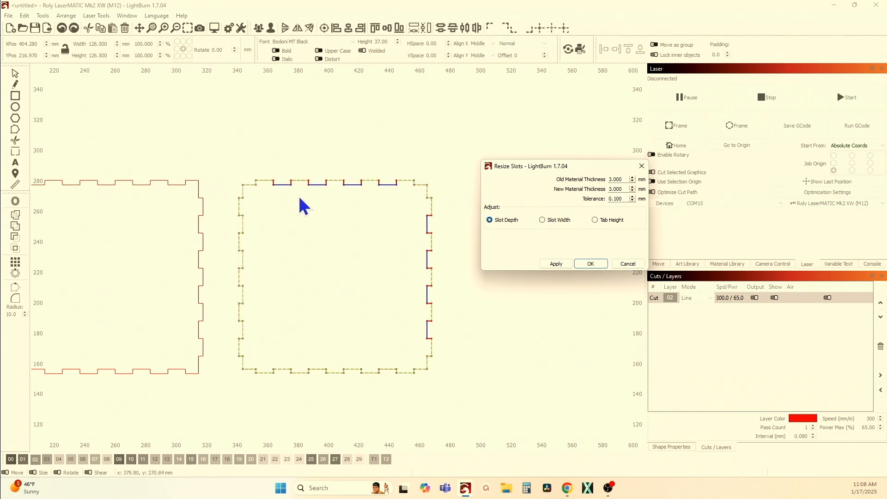
pyautogui.click(613, 221)
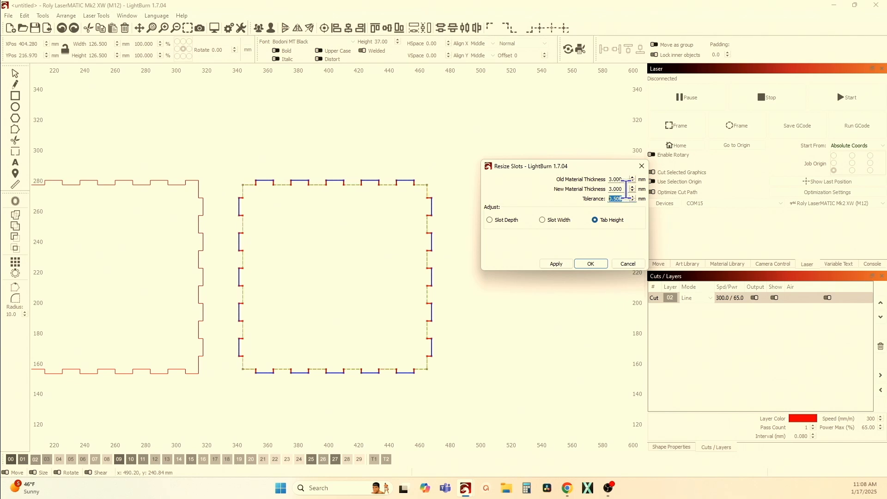
pyautogui.click(558, 264)
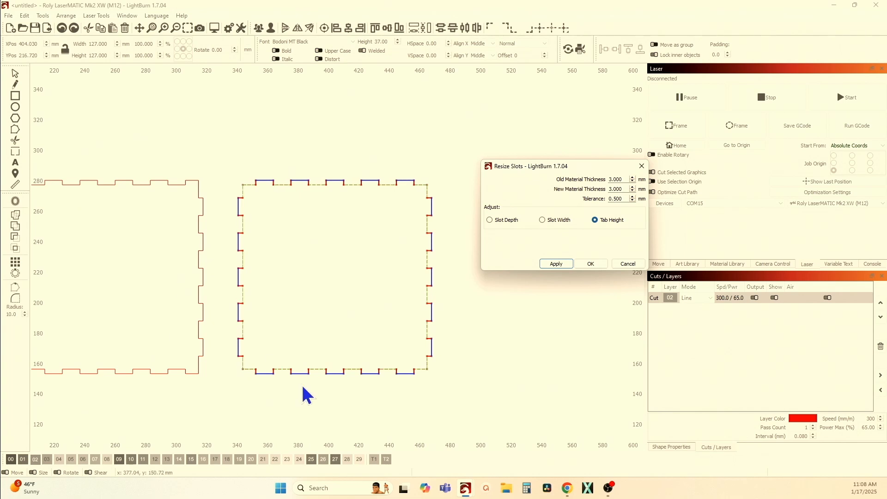
pyautogui.click(591, 264)
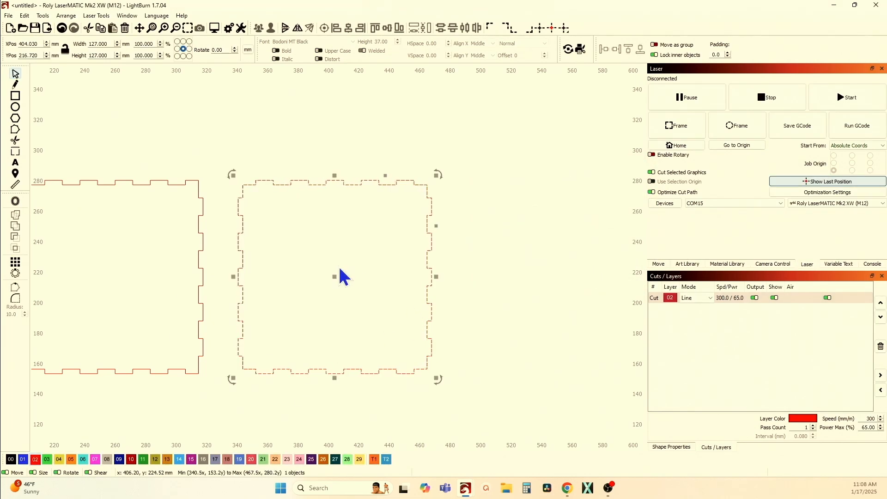
# Duplicate all three finished panels and move the copies down to a Y position of 78.18 mm.
pyautogui.scroll(-3, 356, 282)
pyautogui.moveTo(240, 316); pyautogui.dragTo(311, 317)
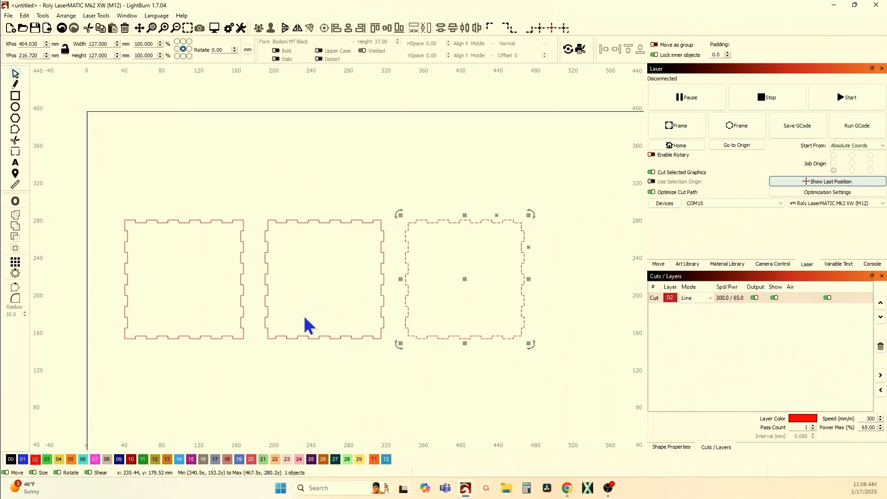
pyautogui.click(292, 284)
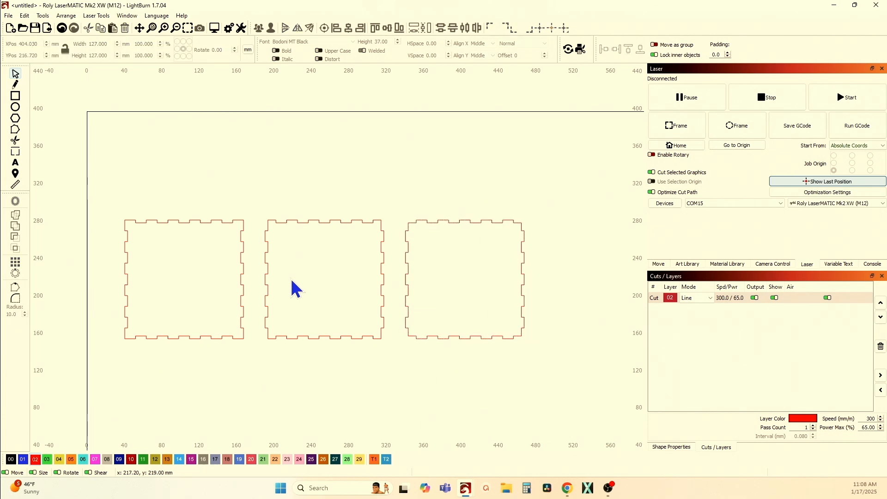
pyautogui.scroll(-3, 414, 392)
pyautogui.moveTo(450, 330); pyautogui.dragTo(263, 287)
pyautogui.hotkey('ctrl', 'd')
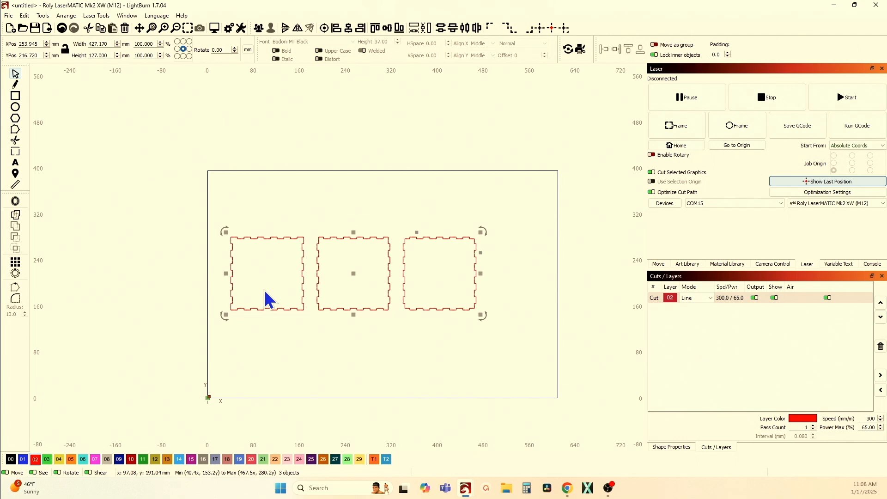
pyautogui.press('Down')
pyautogui.press('Down')
pyautogui.press('Down')
pyautogui.press('Down')
pyautogui.press('Down')
pyautogui.press('Down')
pyautogui.press('Down')
pyautogui.press('Down')
pyautogui.press('Down')
pyautogui.press('Down')
pyautogui.press('Down')
pyautogui.press('Down')
pyautogui.press('Down')
pyautogui.press('Down')
pyautogui.press('Down')
pyautogui.press('Down')
pyautogui.press('Down')
pyautogui.press('Down')
pyautogui.press('Down')
pyautogui.press('Down')
pyautogui.press('Down')
pyautogui.press('Down')
pyautogui.press('Down')
pyautogui.press('Down')
pyautogui.press('Down')
pyautogui.press('Down')
pyautogui.press('Down')
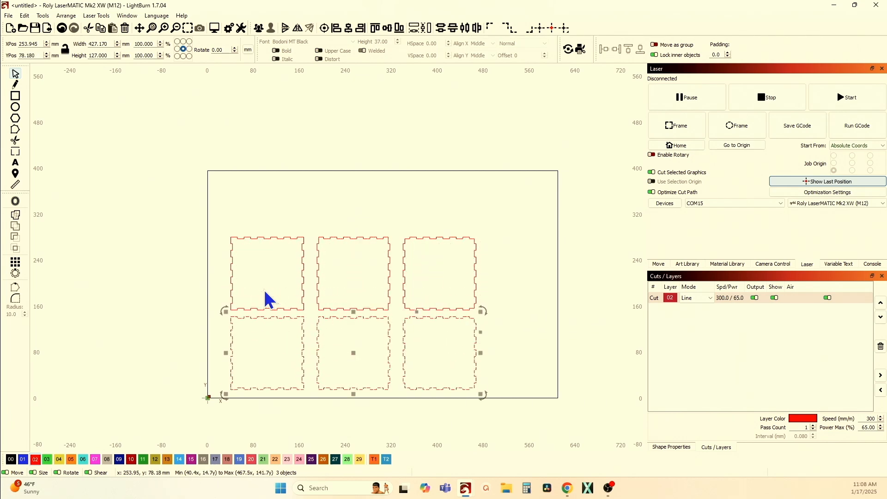
# Check the width and height of each of the three panels in the upper row.
pyautogui.click(241, 236)
pyautogui.moveTo(243, 260); pyautogui.dragTo(238, 230)
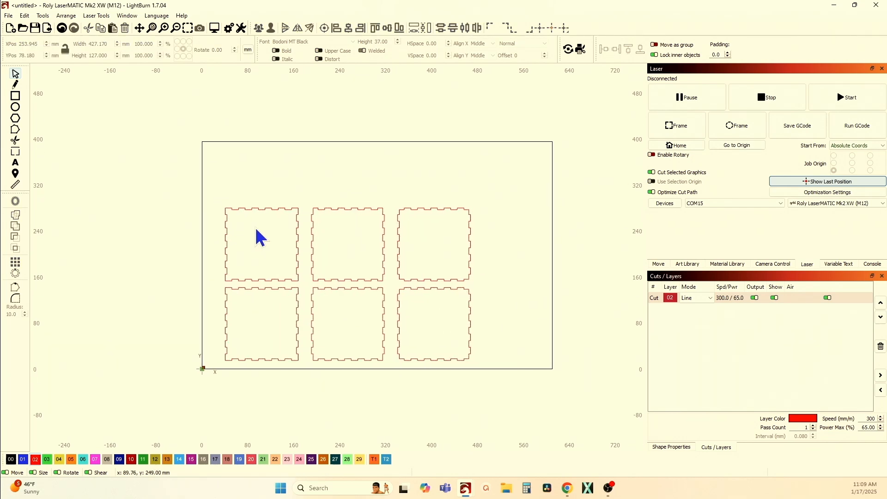
pyautogui.click(227, 209)
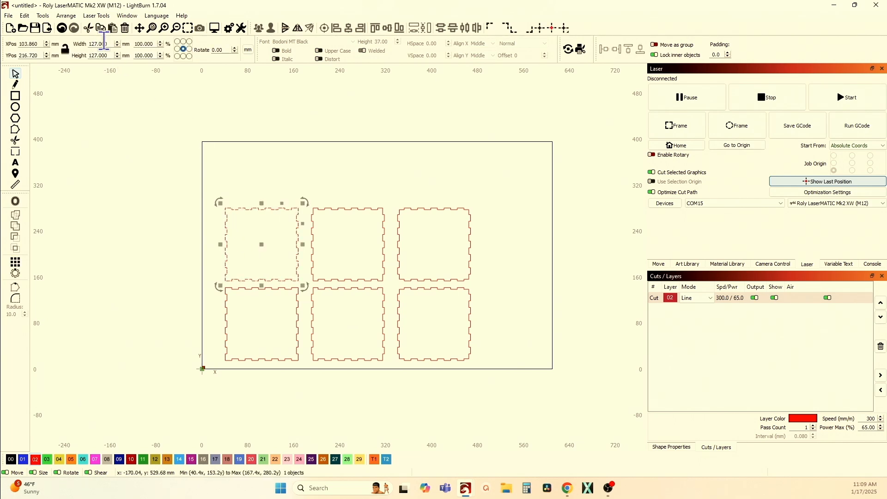
pyautogui.click(301, 171)
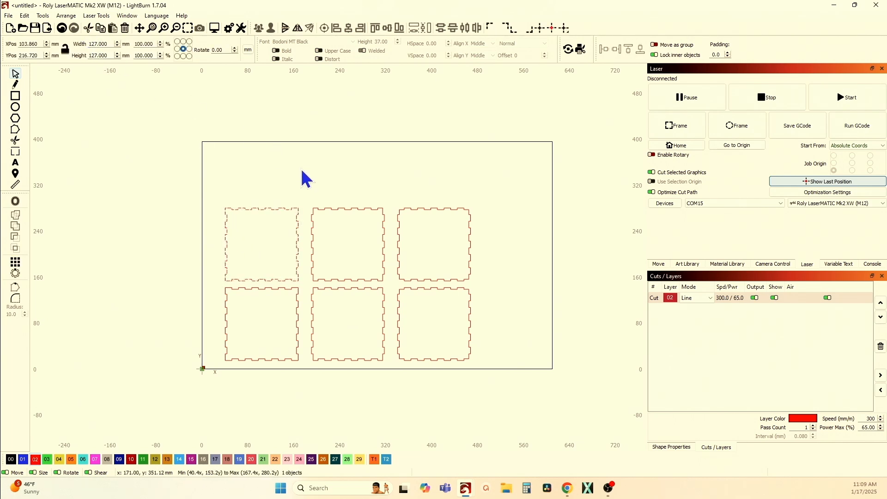
pyautogui.click(323, 209)
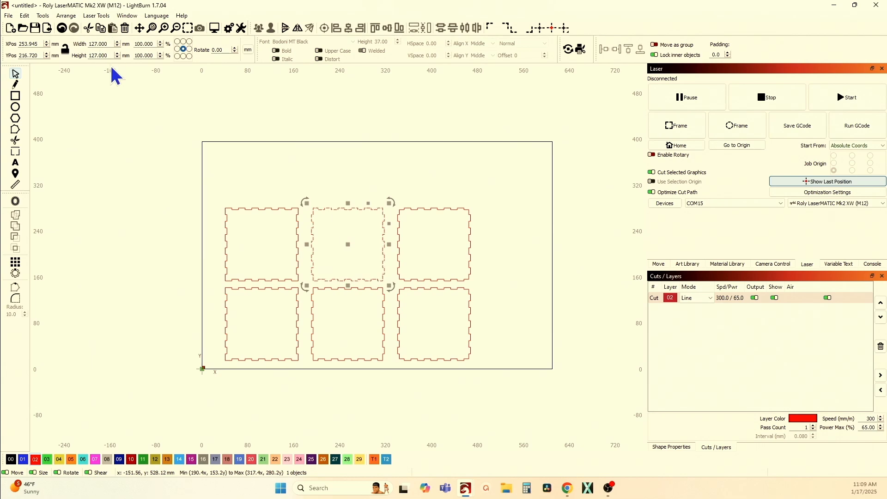
pyautogui.moveTo(411, 221); pyautogui.dragTo(393, 207)
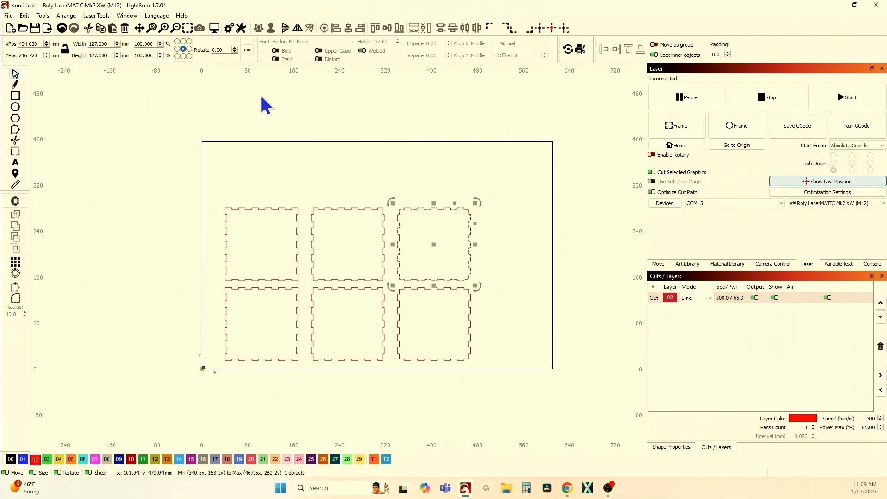
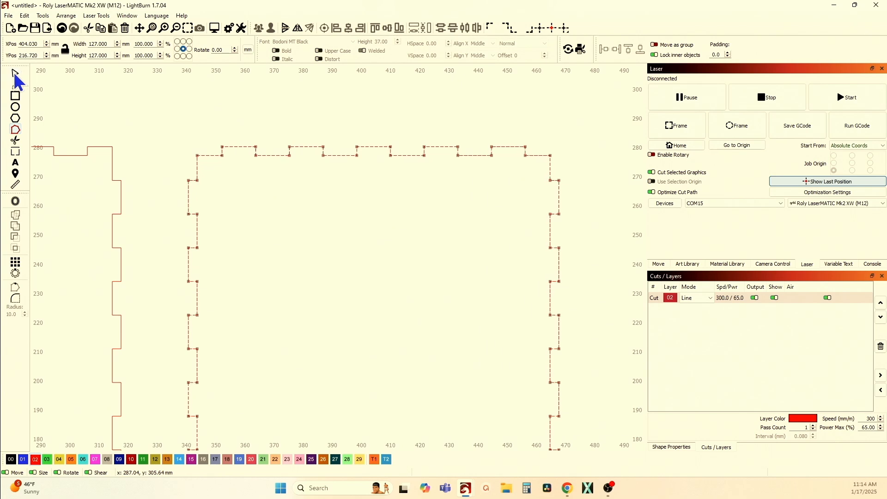
# Leave node editing on the upper row's third panel and clear the selection.
pyautogui.click(14, 74)
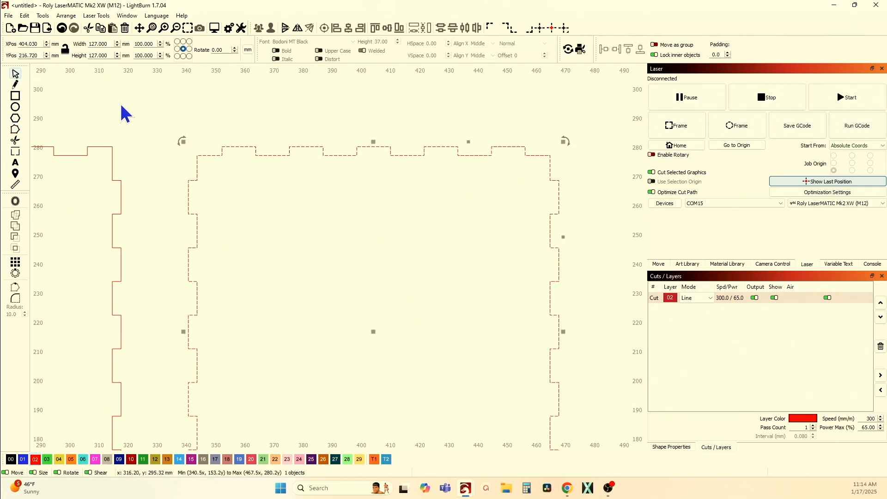
pyautogui.click(166, 110)
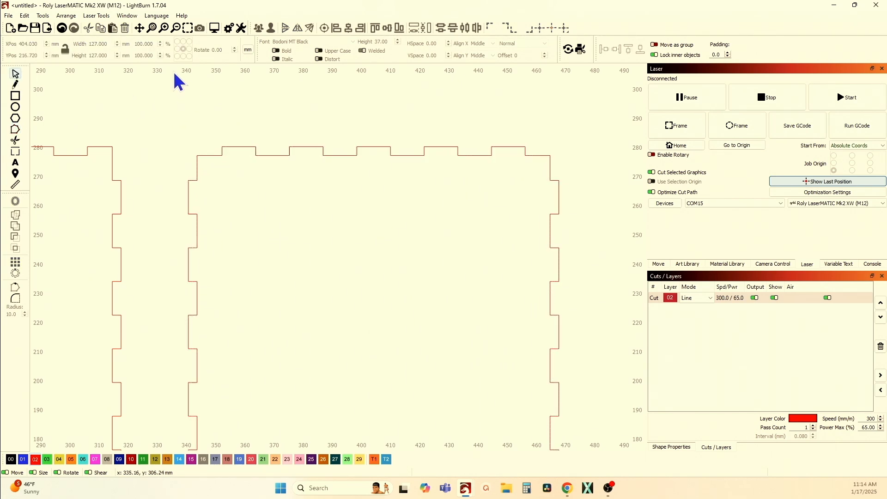
# Place two horizontal and two vertical guide lines along the third panel's body edges, leaving its tabs outside the guides.
pyautogui.moveTo(171, 68); pyautogui.dragTo(197, 157)
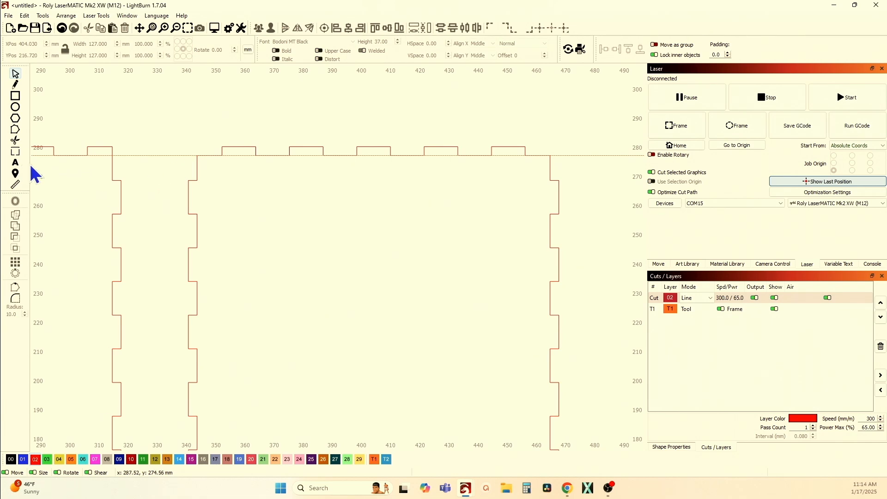
pyautogui.moveTo(31, 125); pyautogui.dragTo(196, 156)
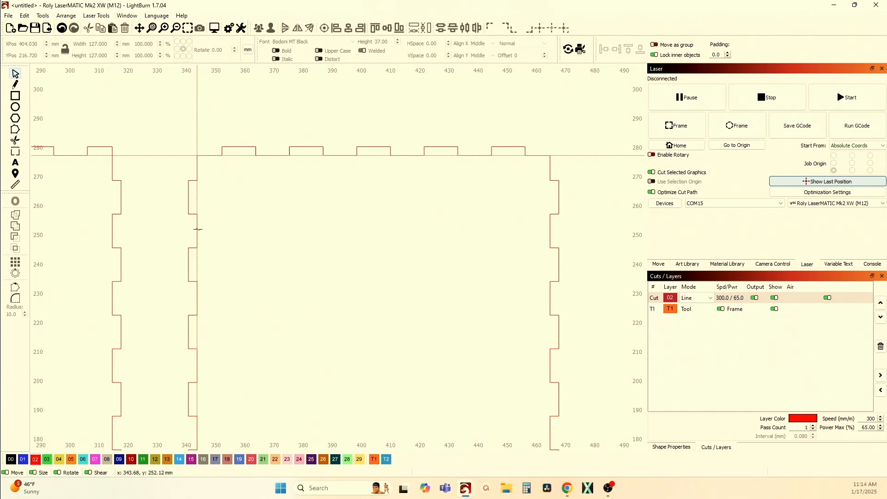
pyautogui.scroll(-2, 197, 240)
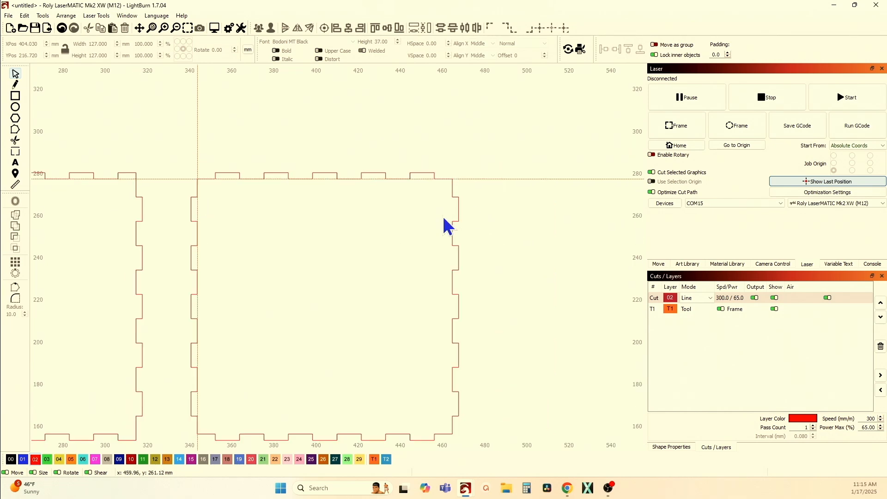
pyautogui.moveTo(231, 187); pyautogui.dragTo(181, 92)
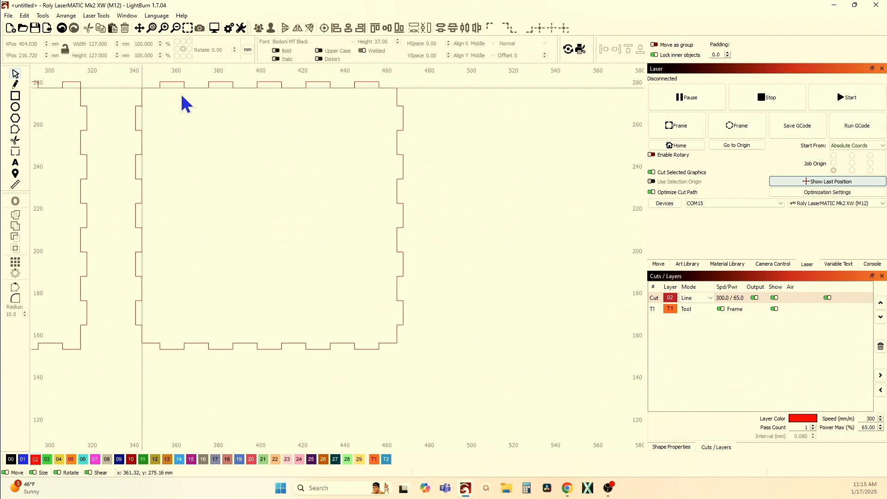
pyautogui.moveTo(241, 68); pyautogui.dragTo(142, 343)
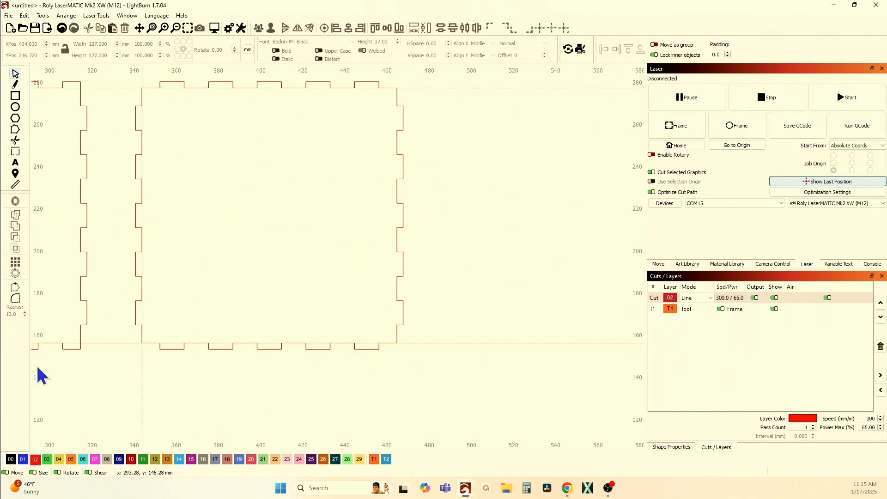
pyautogui.moveTo(33, 366); pyautogui.dragTo(397, 343)
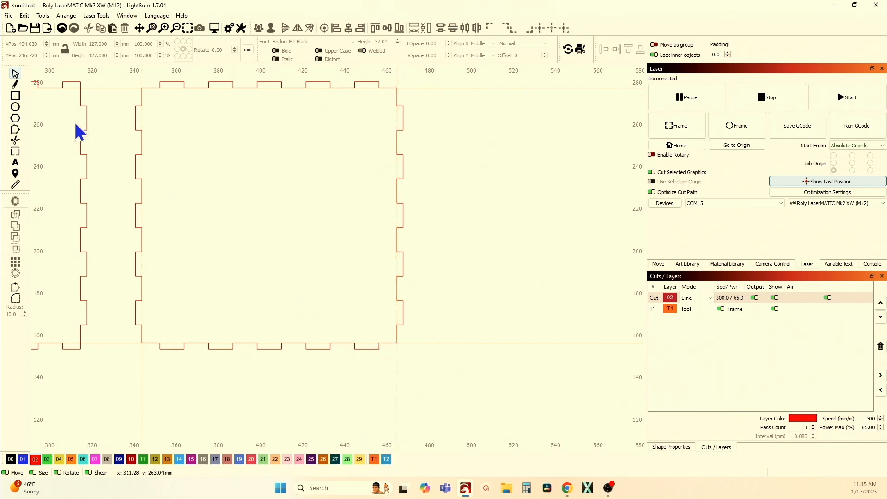
# Open the third panel for node editing, check its nodes against the guide lines, and deselect it.
pyautogui.click(170, 88)
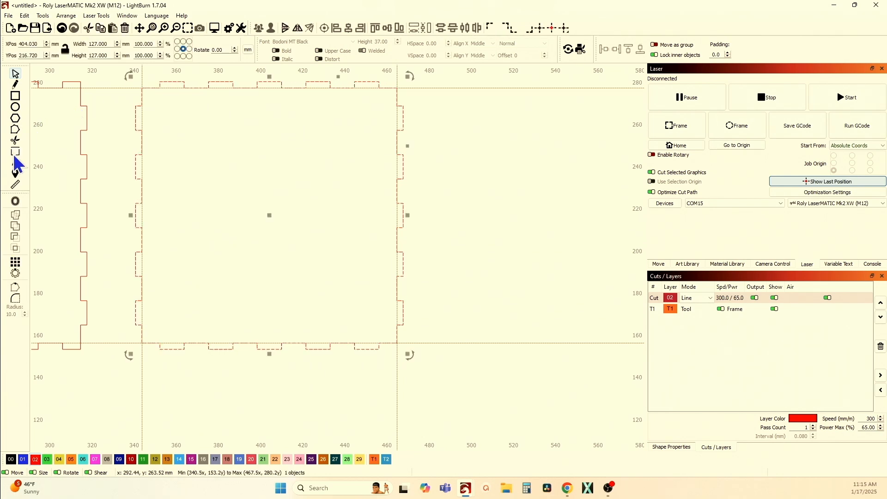
pyautogui.click(17, 131)
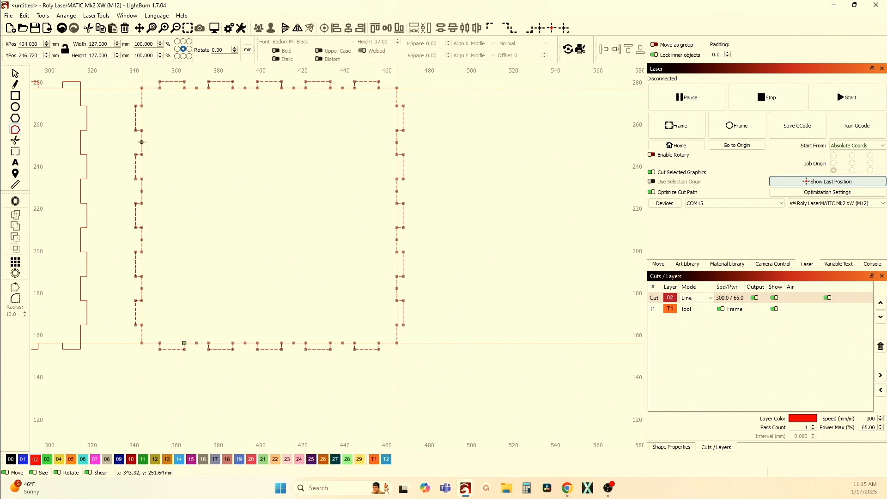
pyautogui.click(19, 75)
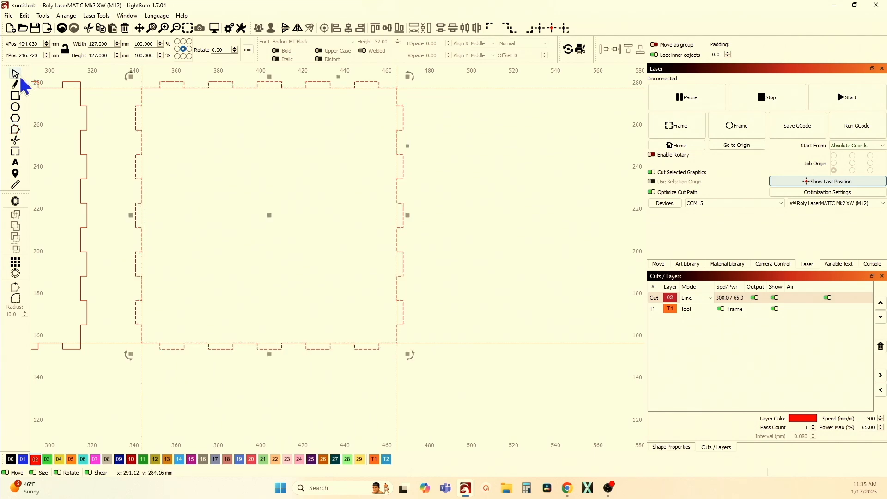
pyautogui.click(107, 173)
# Delete the two vertical and two horizontal guide lines around the third panel.
pyautogui.scroll(-6, 141, 202)
pyautogui.moveTo(143, 204); pyautogui.dragTo(192, 261)
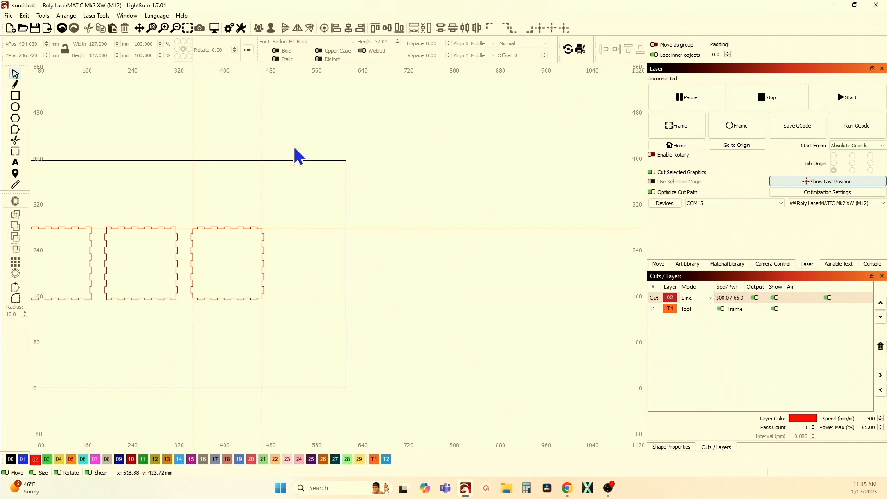
pyautogui.moveTo(294, 147); pyautogui.dragTo(155, 118)
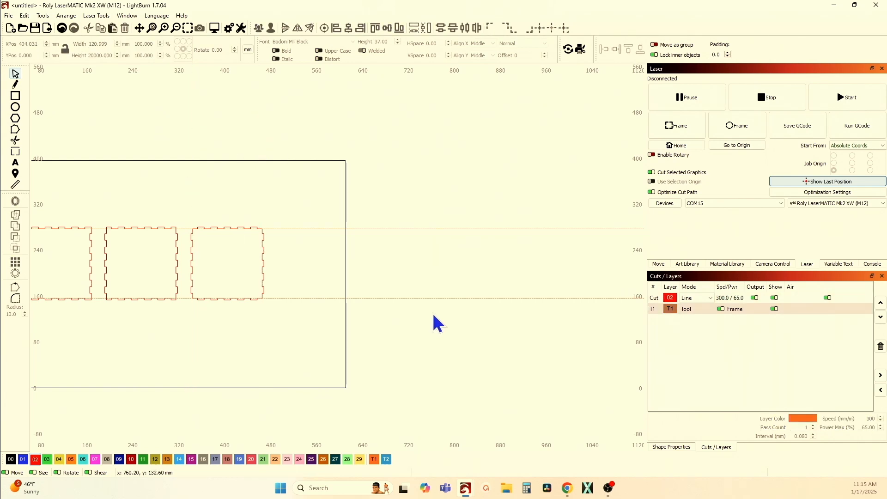
pyautogui.moveTo(433, 314); pyautogui.dragTo(381, 221)
pyautogui.press('Delete')
# Resize the third panel's slots by Tab Height, using 3 mm old and new material thickness and 0.5 mm tolerance.
pyautogui.scroll(2, 216, 296)
pyautogui.moveTo(216, 296); pyautogui.dragTo(245, 326)
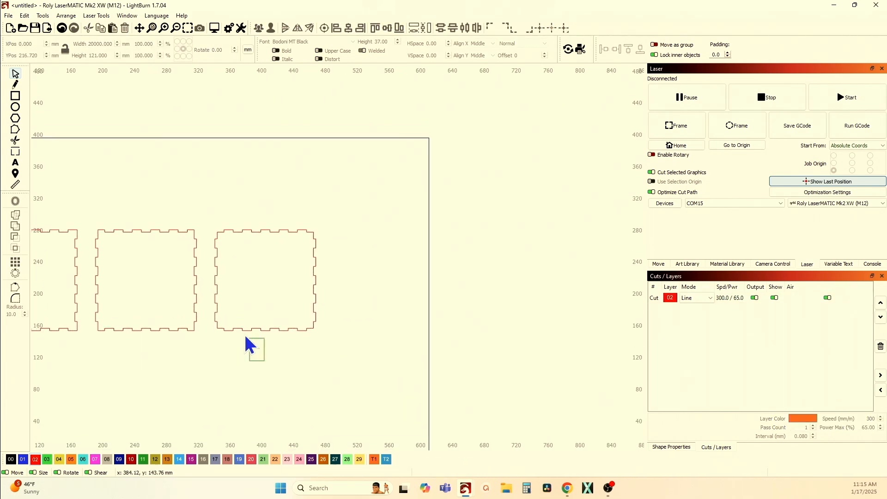
pyautogui.click(244, 330)
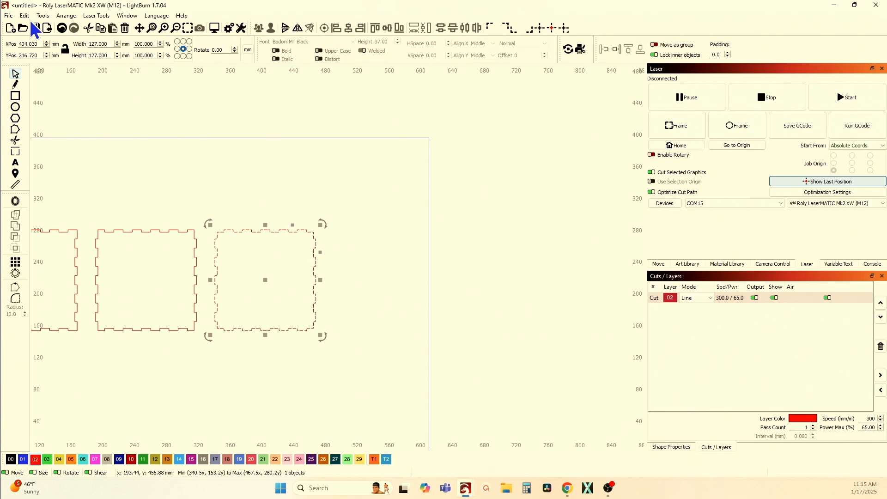
pyautogui.click(42, 15)
pyautogui.click(94, 274)
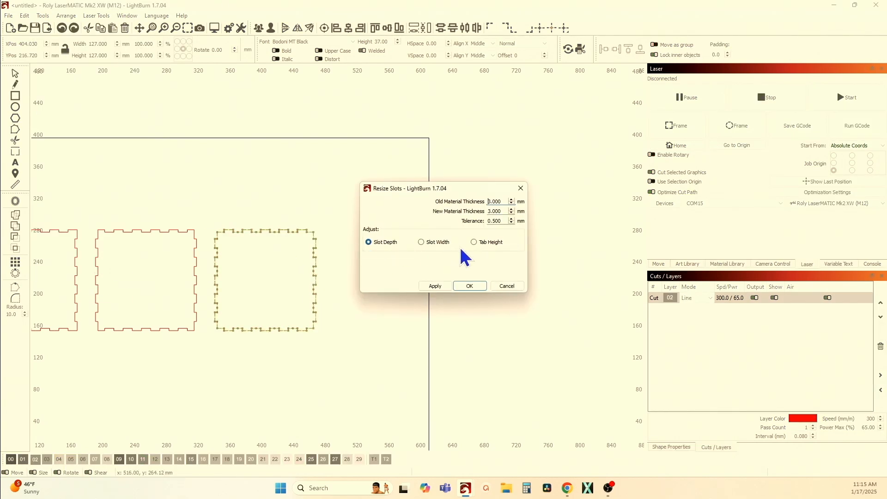
pyautogui.click(486, 244)
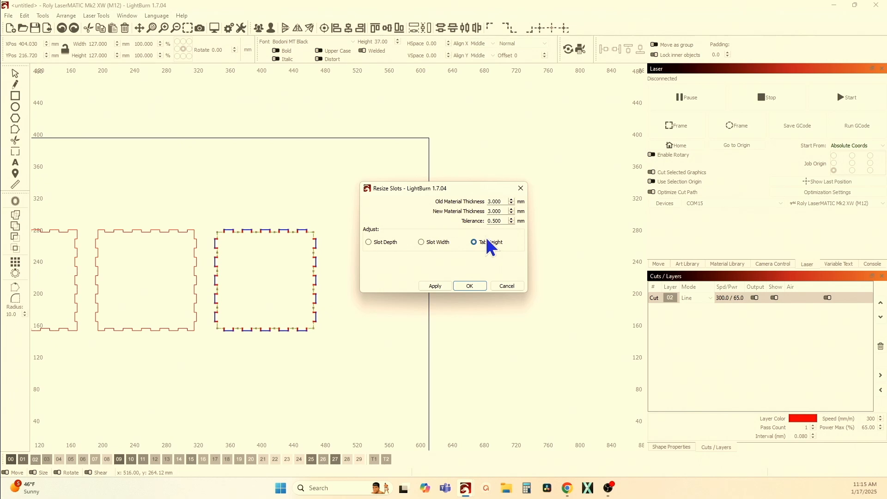
pyautogui.click(469, 286)
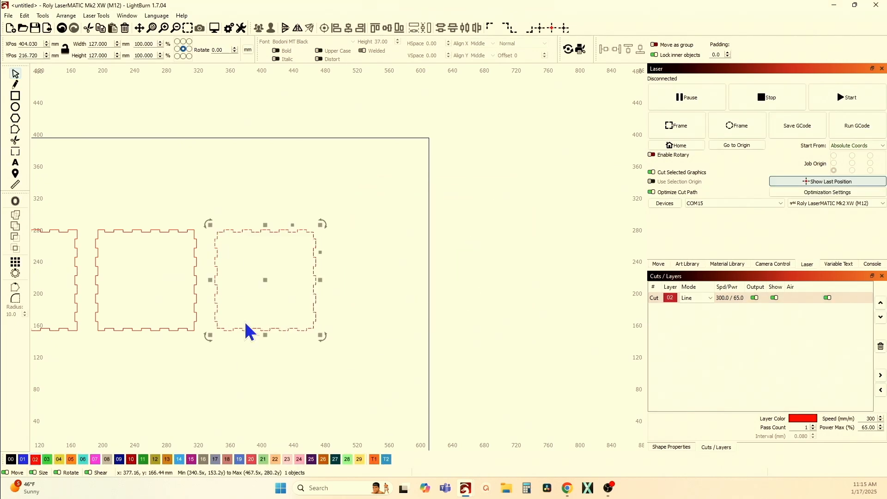
# Place horizontal guide lines on the middle panel's upper and lower edges and vertical ones along its body sides, inside the side tabs.
pyautogui.scroll(5, 244, 320)
pyautogui.moveTo(233, 329); pyautogui.dragTo(234, 331)
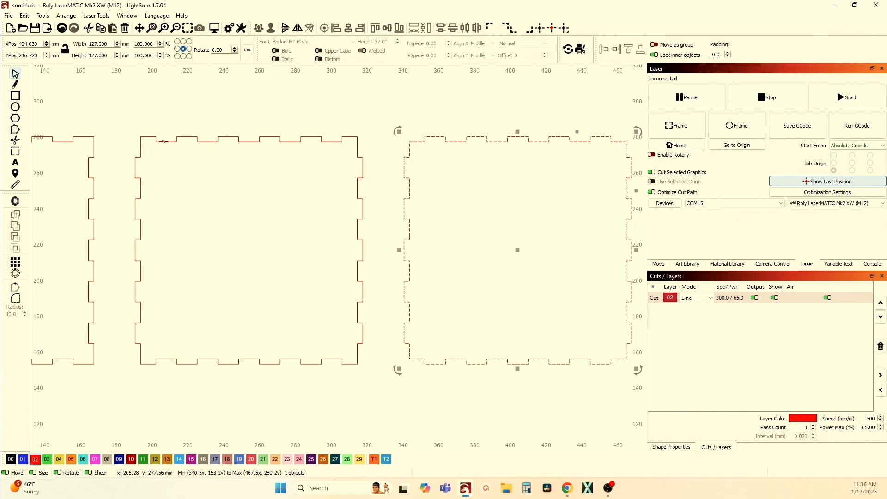
pyautogui.moveTo(199, 163); pyautogui.dragTo(192, 148)
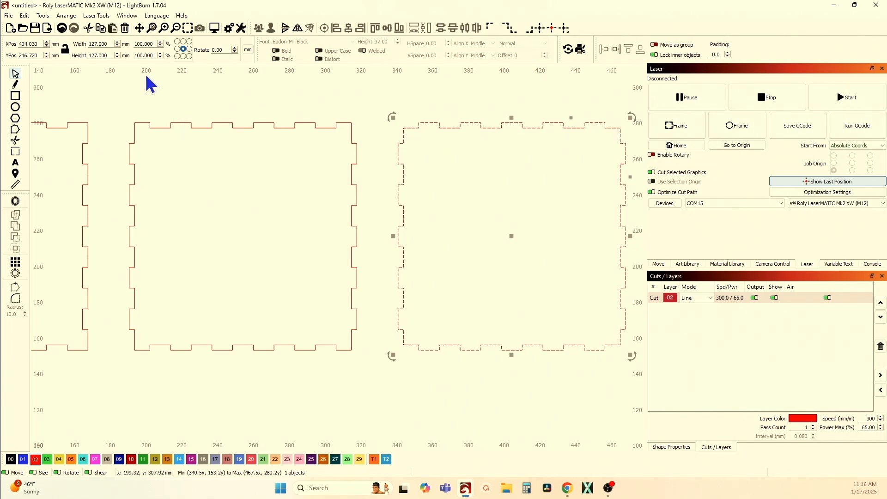
pyautogui.moveTo(125, 68); pyautogui.dragTo(134, 123)
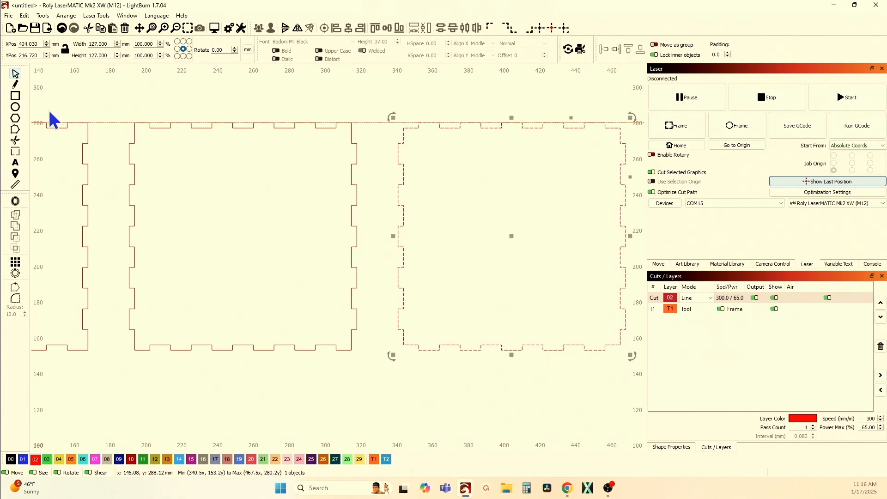
pyautogui.moveTo(133, 69); pyautogui.dragTo(140, 350)
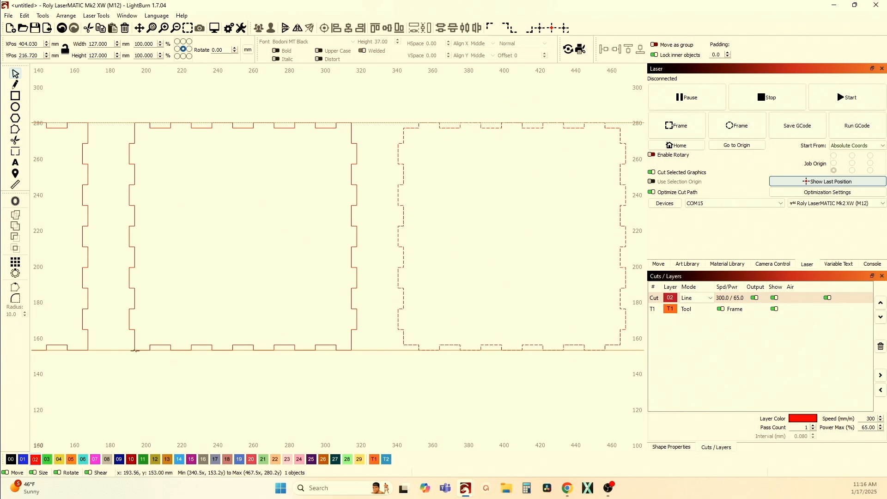
pyautogui.moveTo(30, 261); pyautogui.dragTo(134, 351)
pyautogui.moveTo(31, 341); pyautogui.dragTo(352, 351)
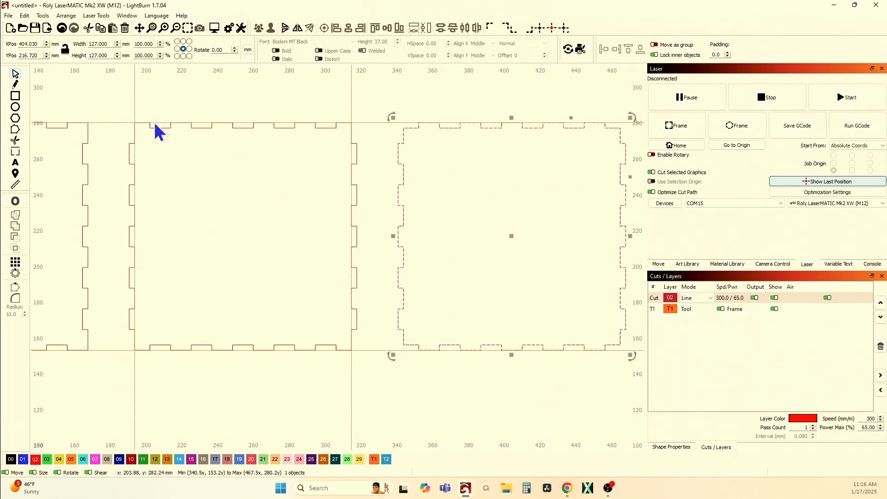
# Open the middle panel for node editing, check its nodes against the guide lines, and deselect it.
pyautogui.click(129, 163)
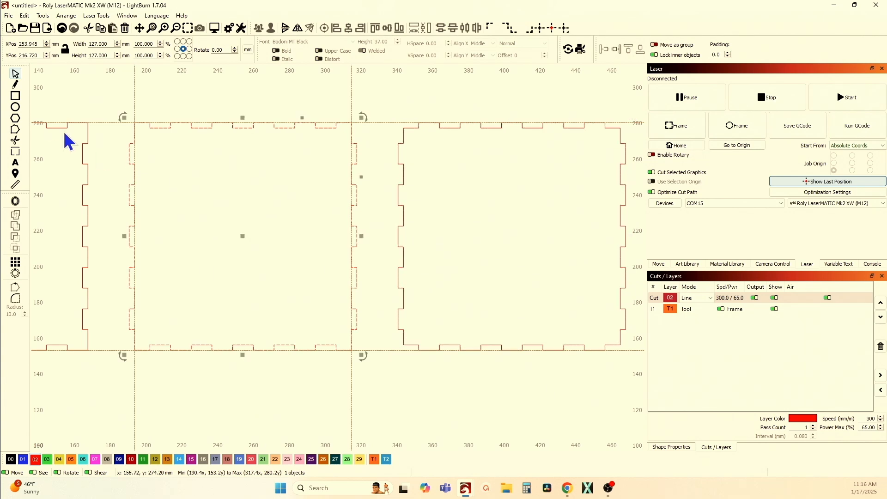
pyautogui.click(16, 129)
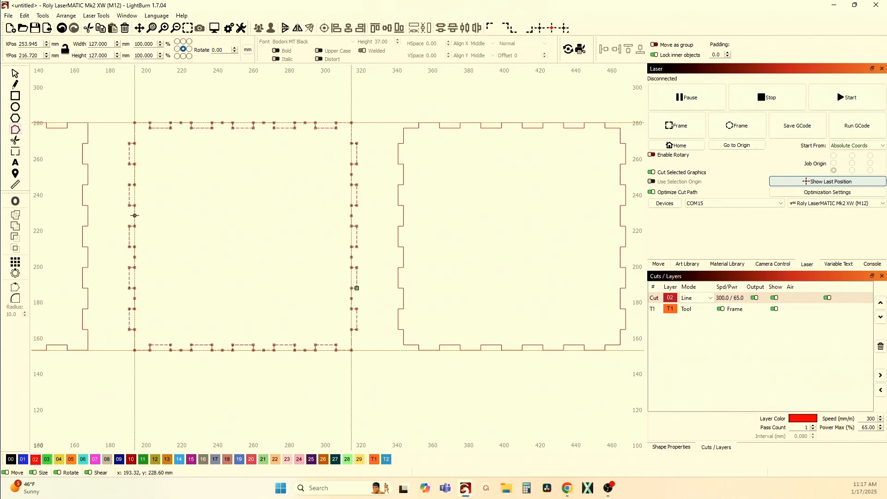
pyautogui.scroll(-5, 153, 155)
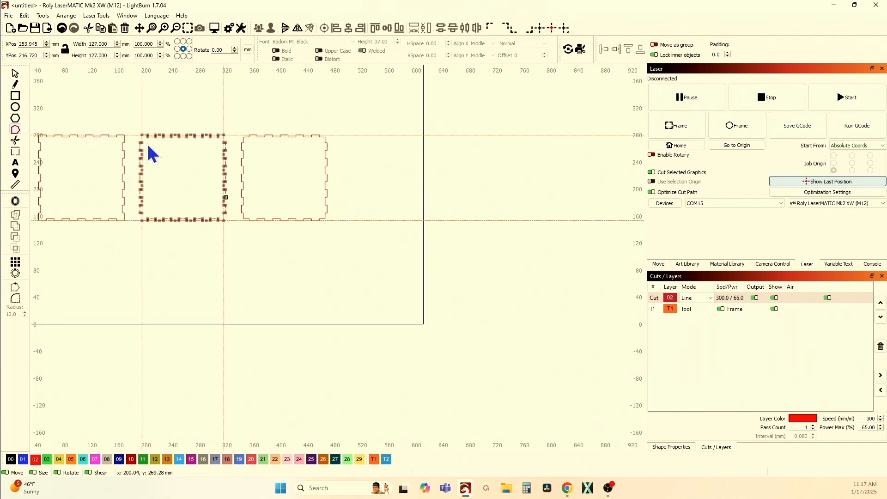
pyautogui.click(16, 75)
pyautogui.click(231, 296)
# Delete the vertical and horizontal guide lines around the middle panel.
pyautogui.moveTo(260, 358); pyautogui.dragTo(275, 428)
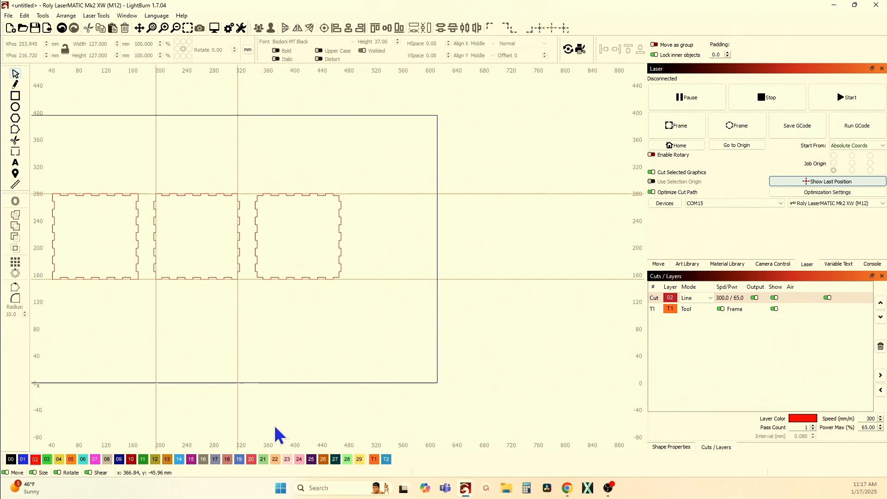
pyautogui.moveTo(288, 180); pyautogui.dragTo(99, 142)
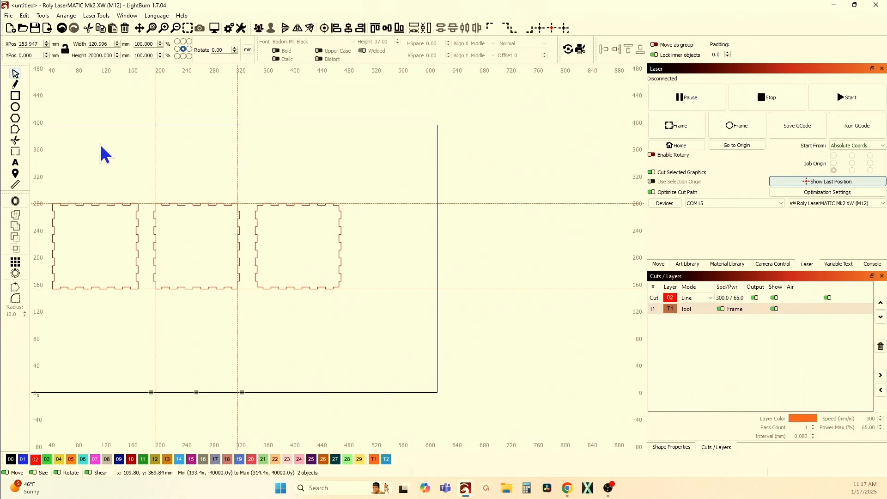
pyautogui.press('Delete')
pyautogui.moveTo(406, 318); pyautogui.dragTo(375, 207)
pyautogui.press('Delete')
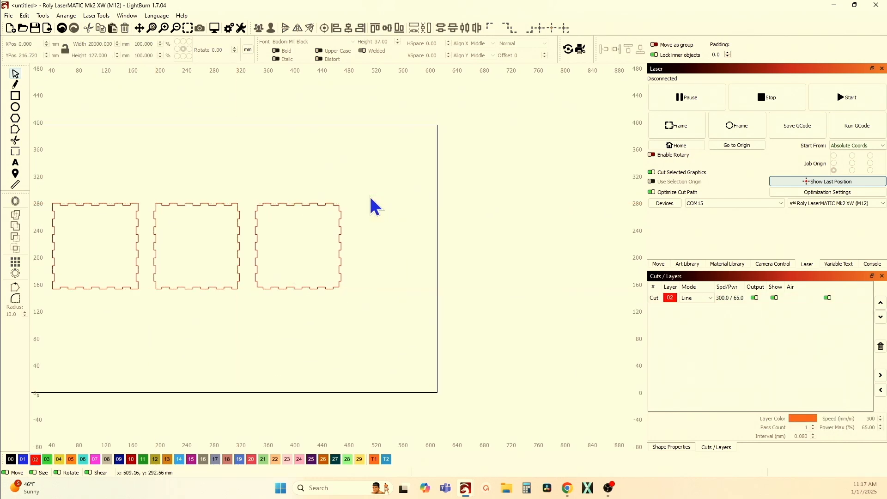
# Resize the middle panel's slots by Tab Height, using 3 mm old and new material thickness and 0.5 mm tolerance.
pyautogui.click(193, 203)
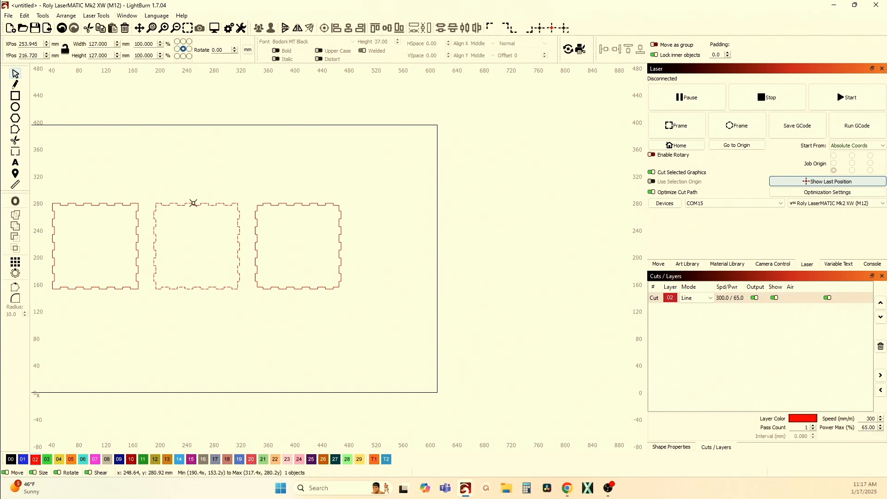
pyautogui.click(42, 15)
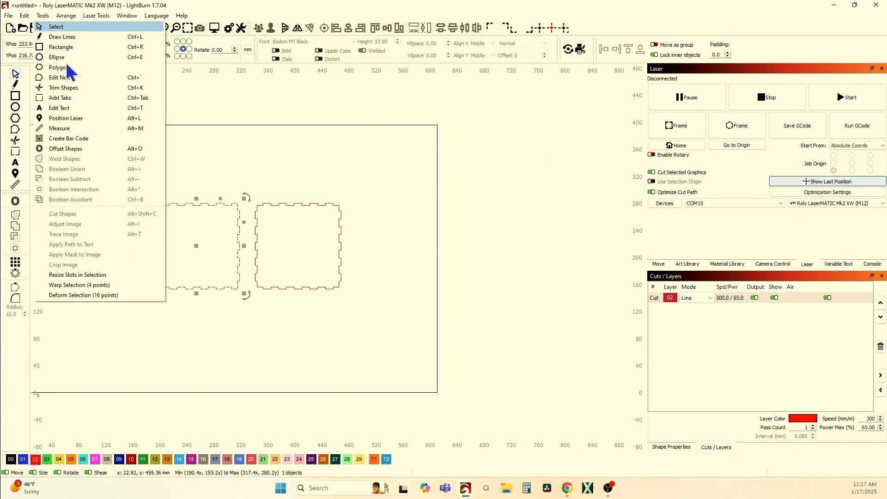
pyautogui.click(149, 275)
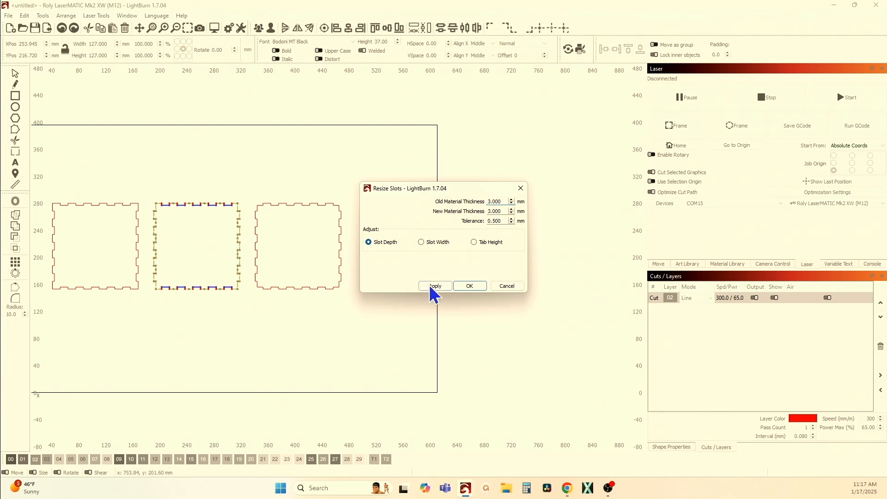
pyautogui.click(483, 242)
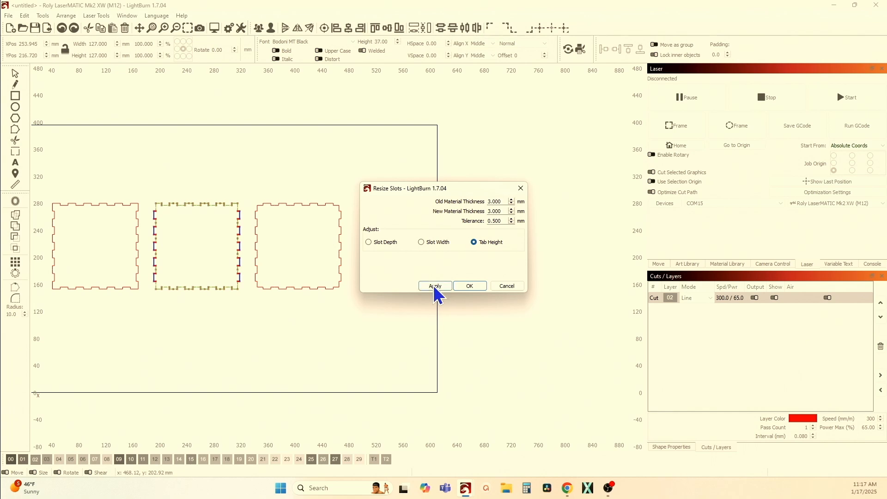
pyautogui.click(474, 289)
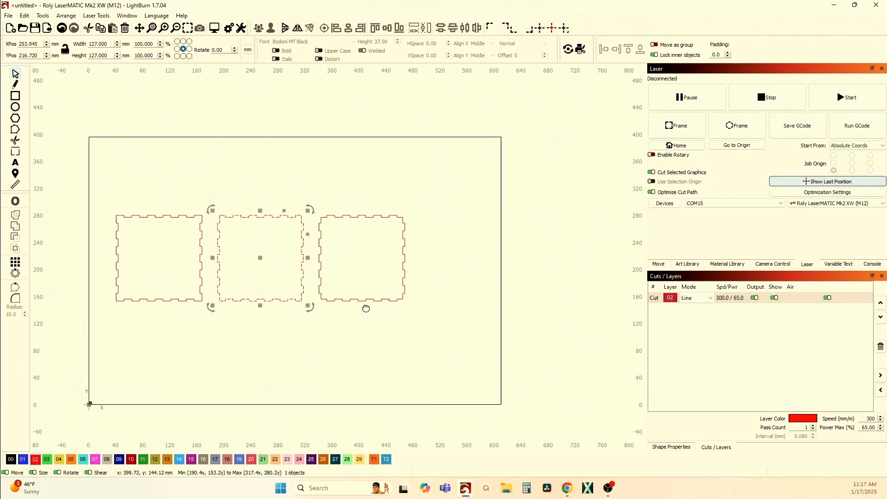
# Duplicate all three panels and move the copies straight down to a Y position of 66.635 mm.
pyautogui.click(353, 334)
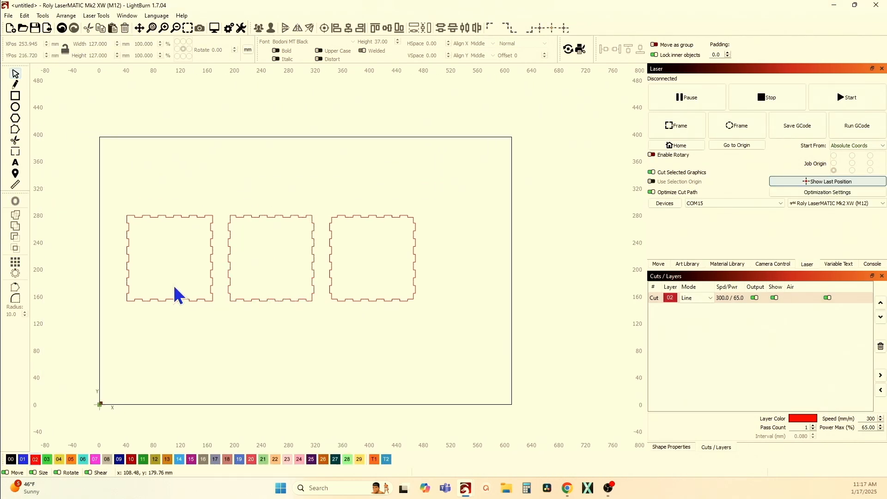
pyautogui.moveTo(353, 312); pyautogui.dragTo(197, 266)
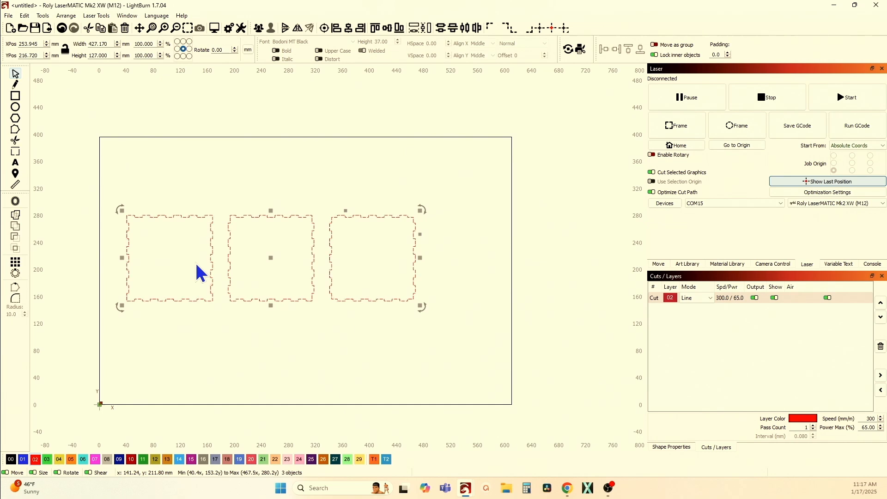
pyautogui.press('Down')
pyautogui.press('Down')
pyautogui.press('Down')
pyautogui.press('Down')
pyautogui.press('Down')
pyautogui.press('Down')
pyautogui.press('Down')
pyautogui.press('Down')
pyautogui.press('Down')
pyautogui.press('Down')
pyautogui.press('Down')
pyautogui.press('Down')
pyautogui.press('Down')
pyautogui.press('Down')
pyautogui.press('Down')
pyautogui.press('Down')
pyautogui.press('Down')
pyautogui.press('Down')
pyautogui.press('Down')
pyautogui.press('Down')
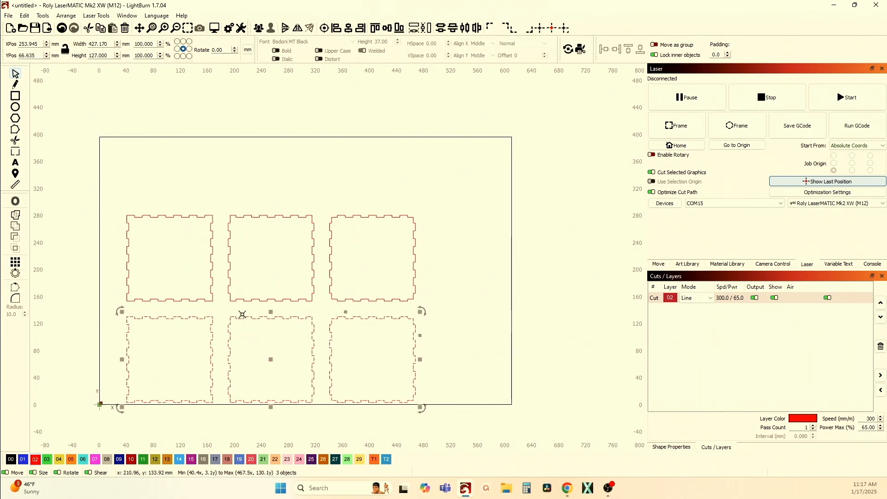
# Move the three duplicated panels straight up to a Y position of 78.18 mm, check their nodes, and deselect them.
pyautogui.moveTo(242, 317); pyautogui.dragTo(243, 310)
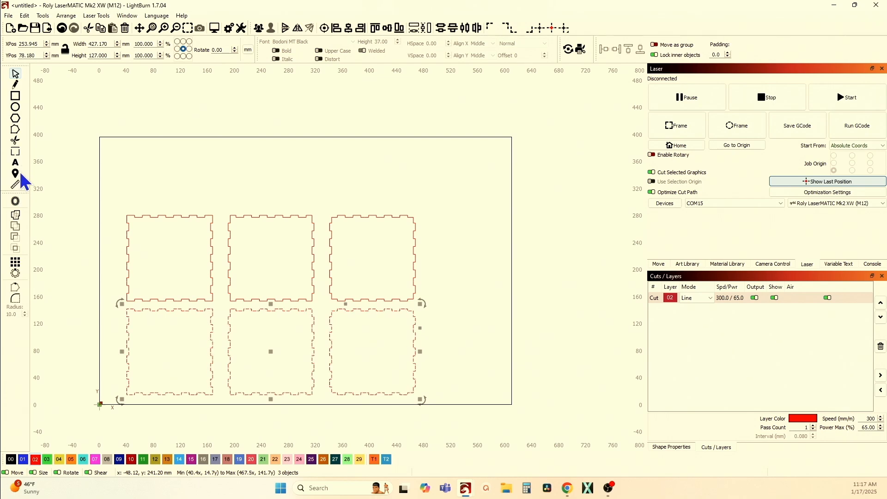
pyautogui.click(15, 130)
pyautogui.scroll(8, 139, 319)
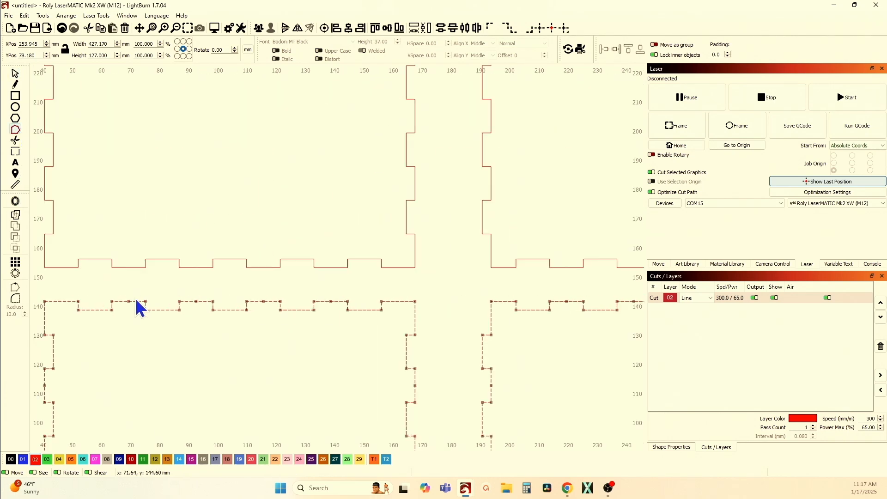
pyautogui.scroll(-8, 269, 305)
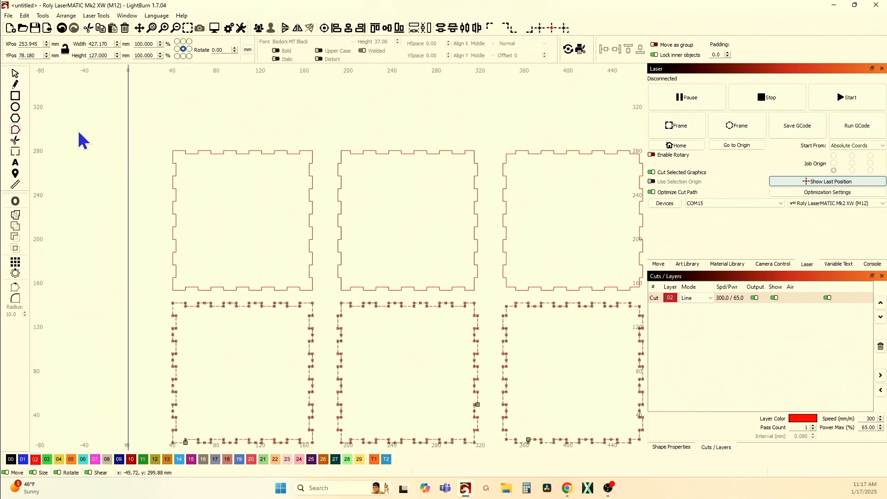
pyautogui.click(15, 73)
pyautogui.click(83, 139)
pyautogui.scroll(-4, 84, 139)
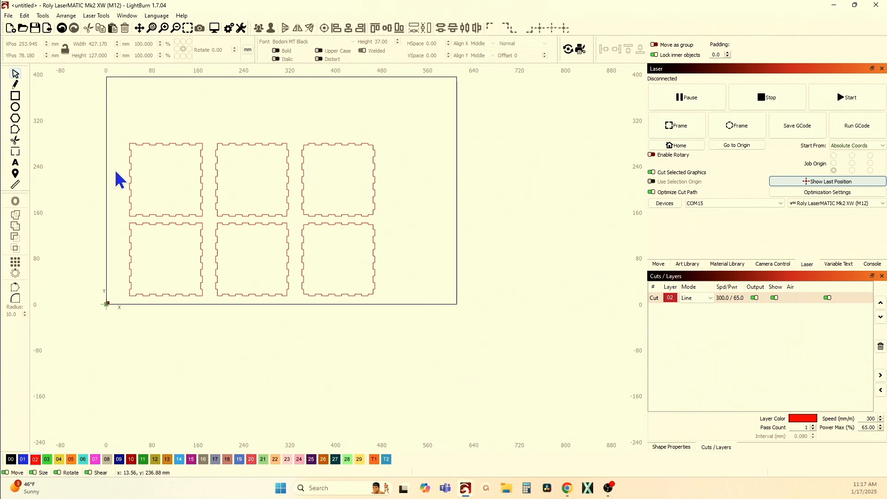
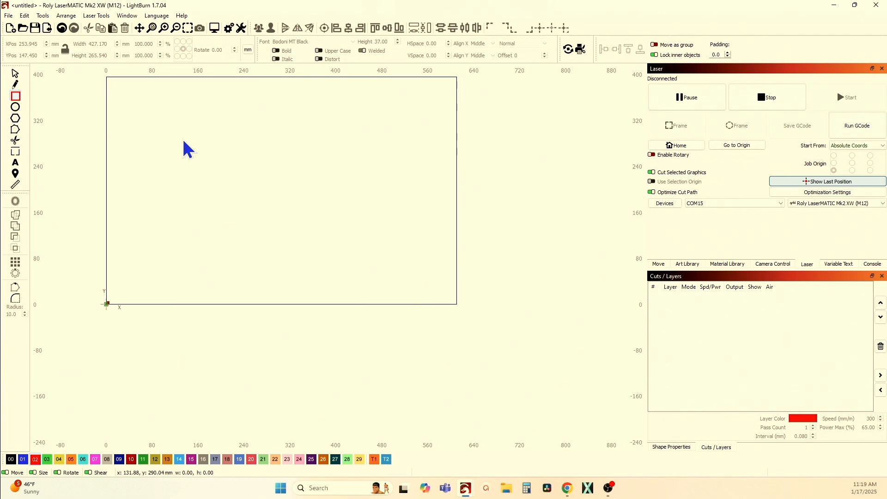
pyautogui.moveTo(183, 138); pyautogui.dragTo(255, 211)
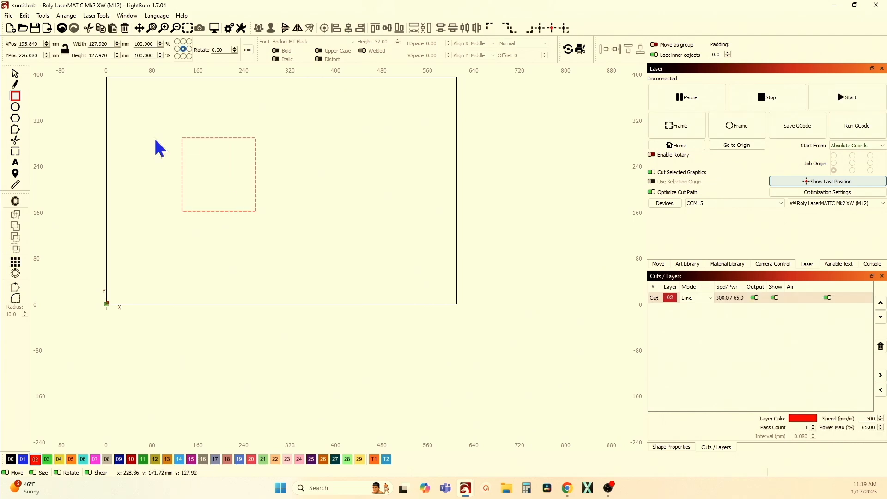
pyautogui.click(13, 77)
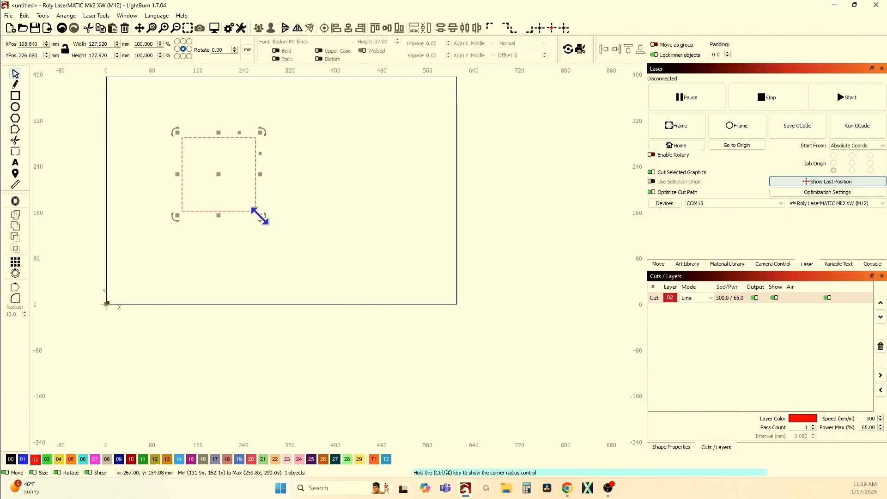
pyautogui.moveTo(259, 216); pyautogui.dragTo(227, 187)
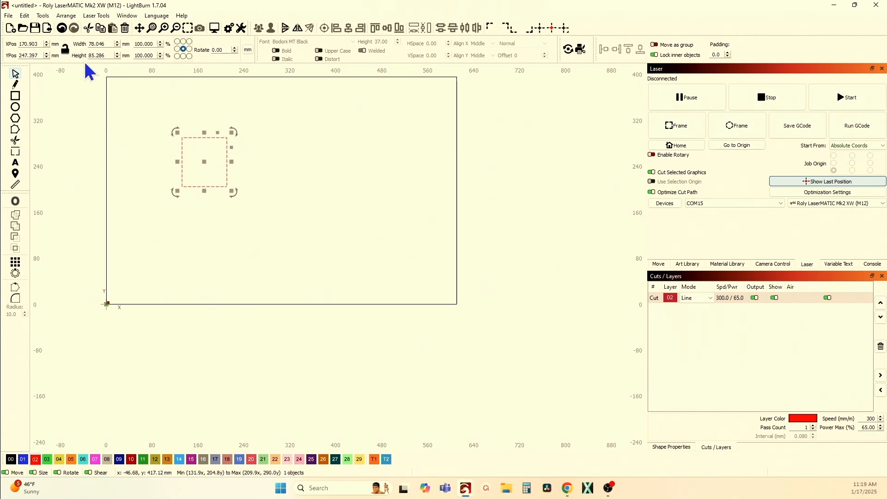
pyautogui.moveTo(203, 162); pyautogui.dragTo(202, 162)
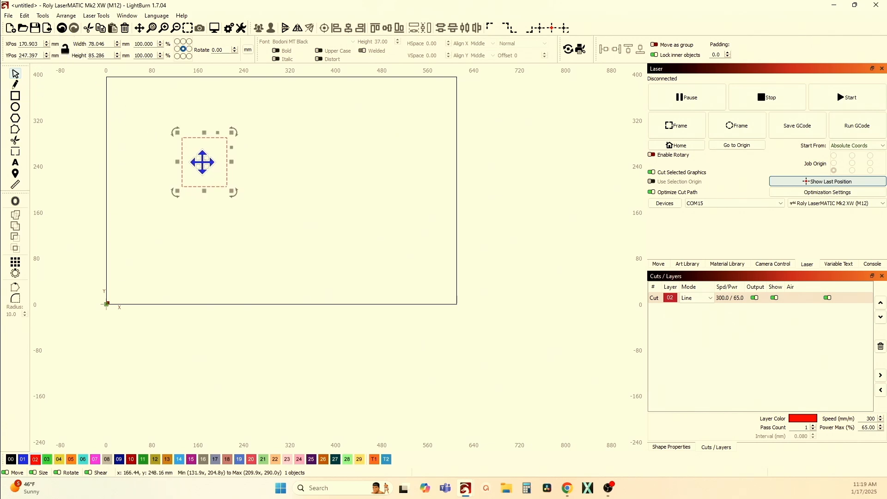
pyautogui.press('Delete')
# Draw a square about 69 mm on each side in the upper-left part of the empty workspace.
pyautogui.click(15, 95)
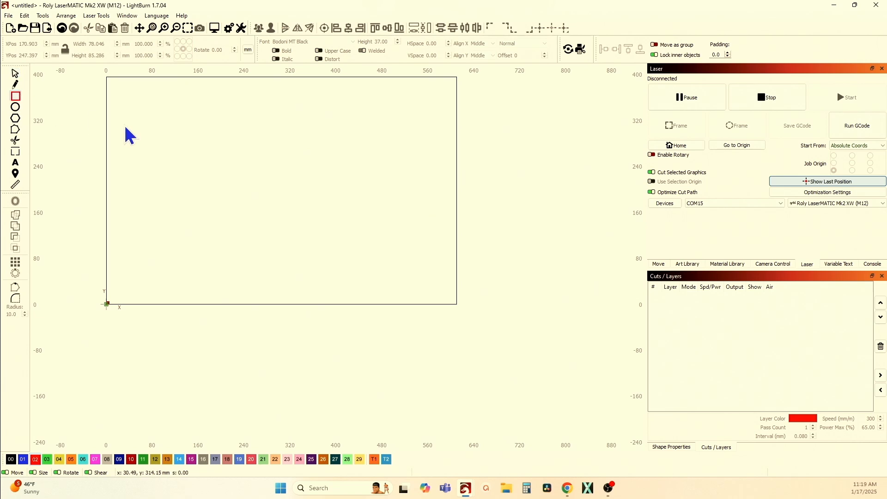
pyautogui.moveTo(146, 107); pyautogui.dragTo(202, 168)
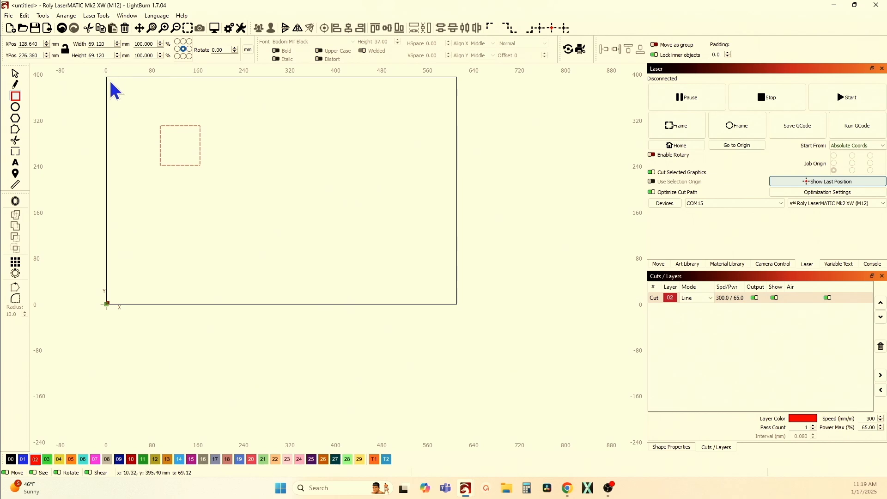
pyautogui.click(15, 73)
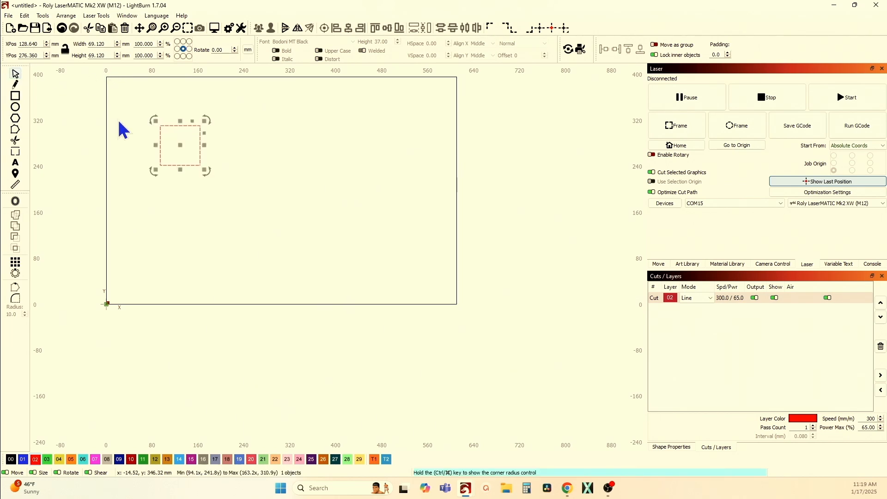
# Draw a small upright rectangle inside the square near its upper-left corner and set its width to 3 mm.
pyautogui.scroll(3, 186, 214)
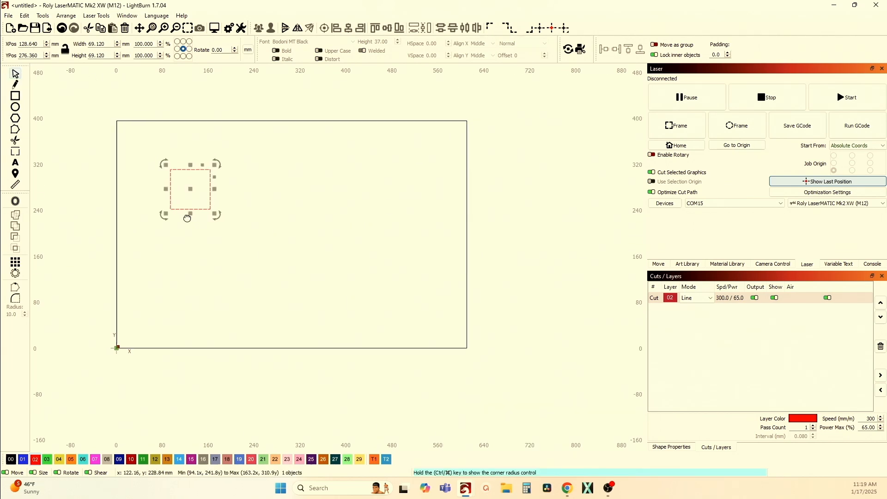
pyautogui.click(15, 95)
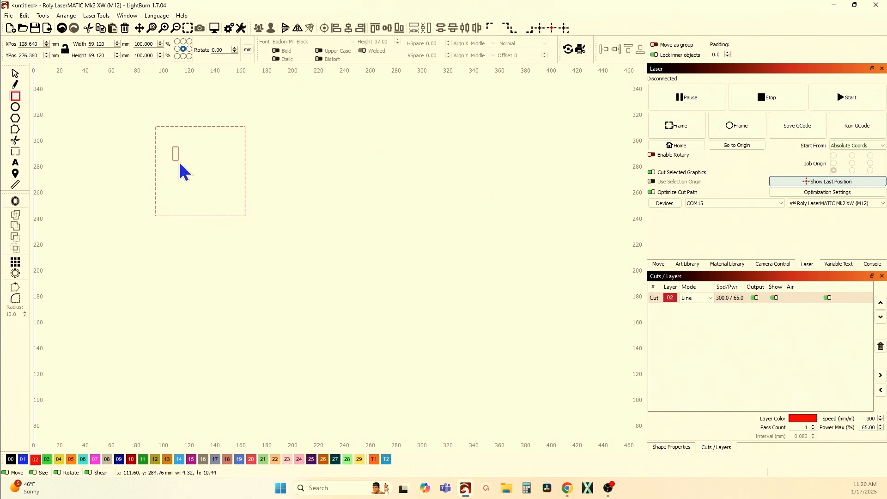
pyautogui.moveTo(177, 162); pyautogui.dragTo(177, 163)
pyautogui.click(15, 73)
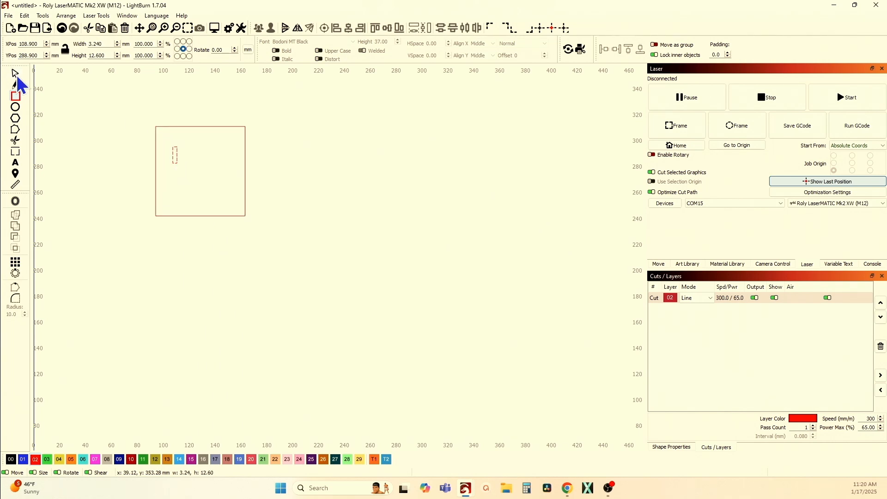
pyautogui.doubleClick(111, 44)
pyautogui.write('3.0')
pyautogui.press('Return')
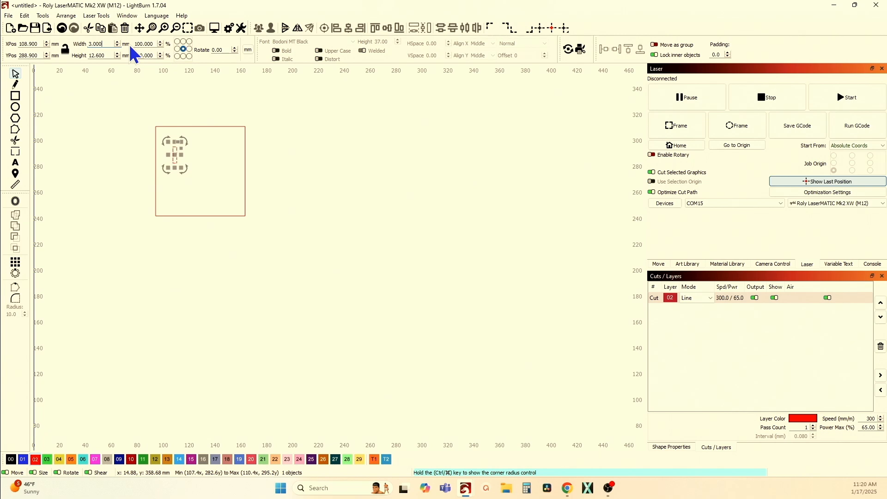
pyautogui.press('Tab')
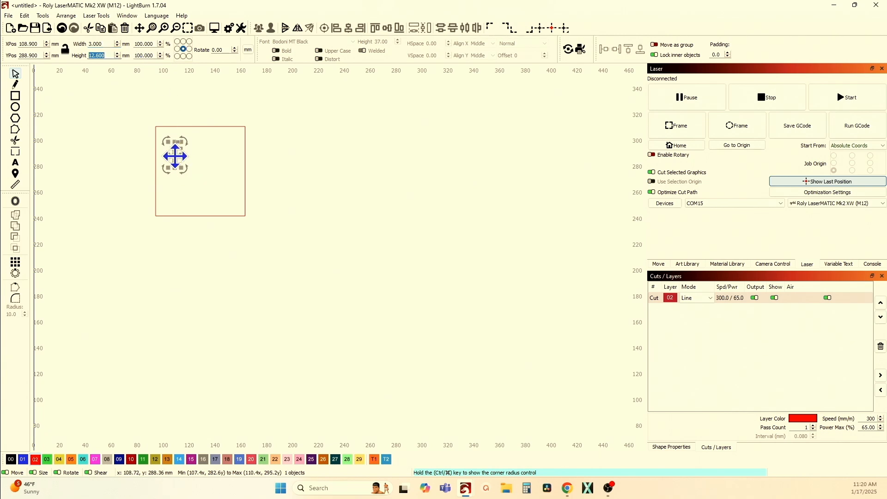
# Check the square's size and set the small rectangle's height to one fifth of its side, 13.824 mm.
pyautogui.click(156, 184)
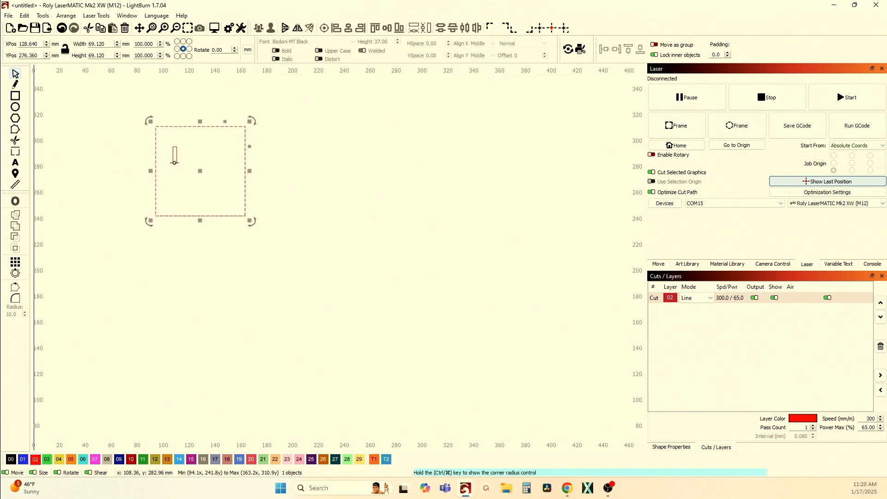
pyautogui.click(175, 162)
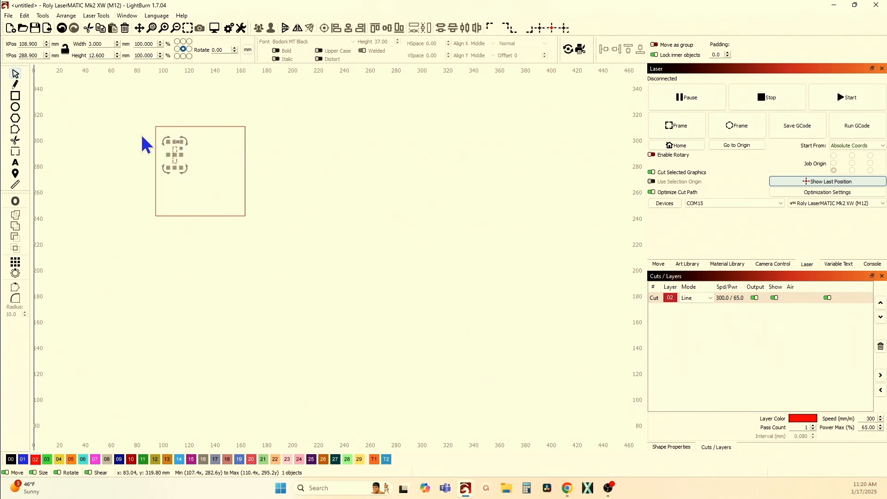
pyautogui.click(155, 157)
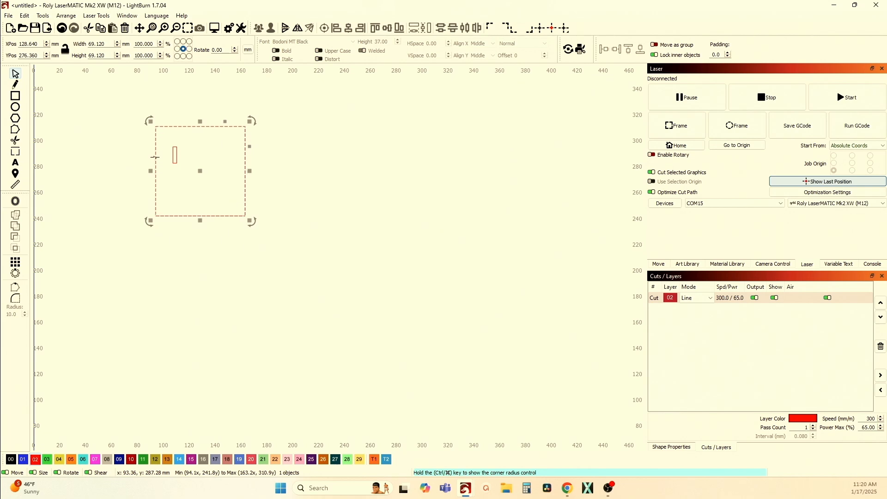
pyautogui.click(175, 159)
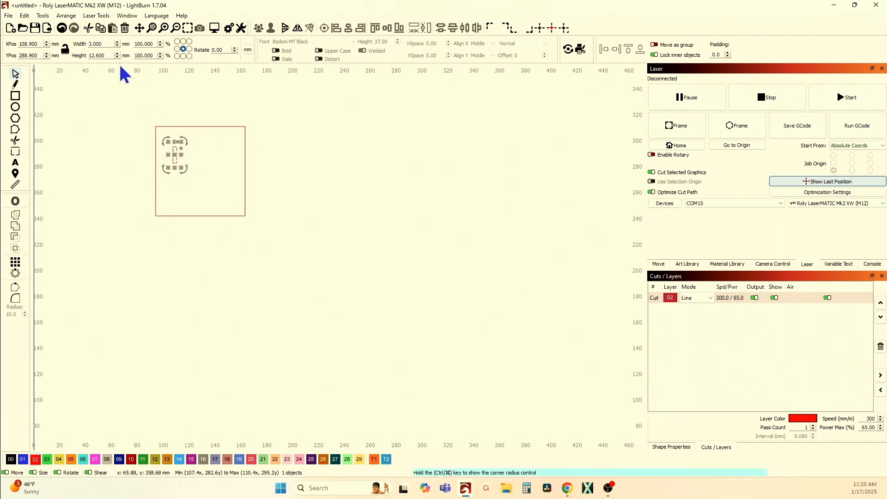
pyautogui.write('69.12')
pyautogui.press('Return')
# Align the small rectangle with the square's left and top edges, then clear the selection.
pyautogui.keyDown('shift'); pyautogui.click(156, 144); pyautogui.keyUp('shift')
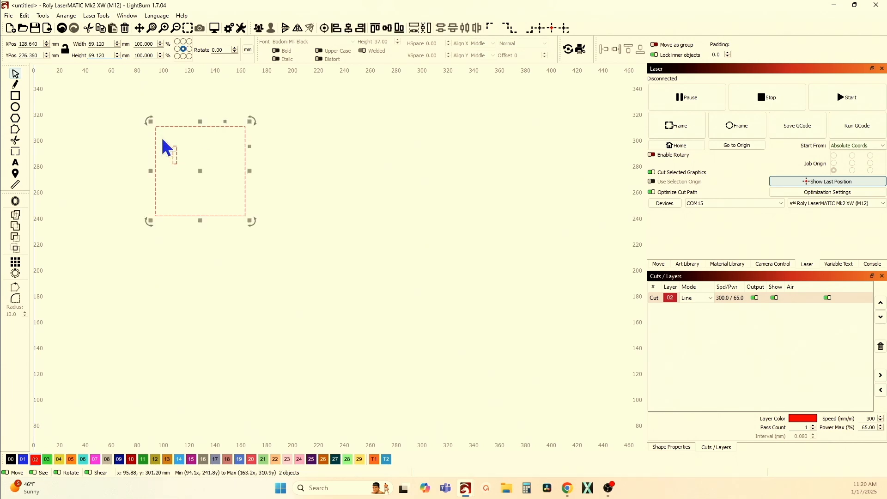
pyautogui.click(336, 29)
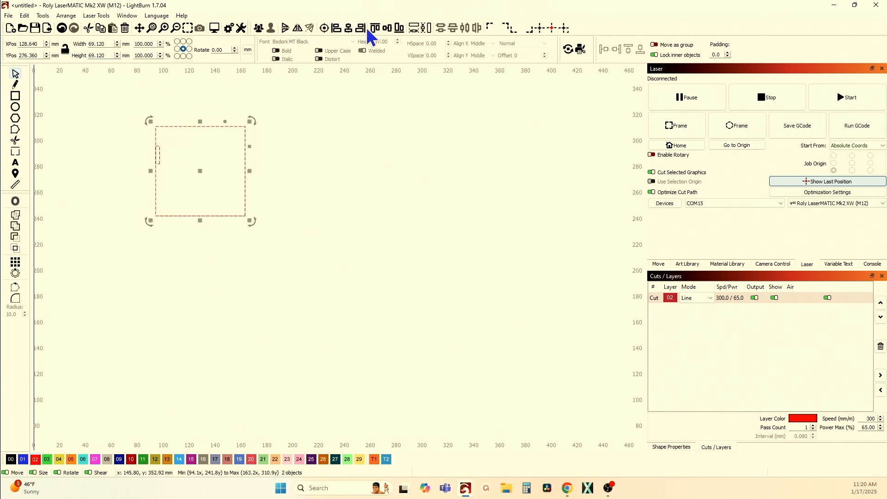
pyautogui.click(375, 29)
pyautogui.click(166, 156)
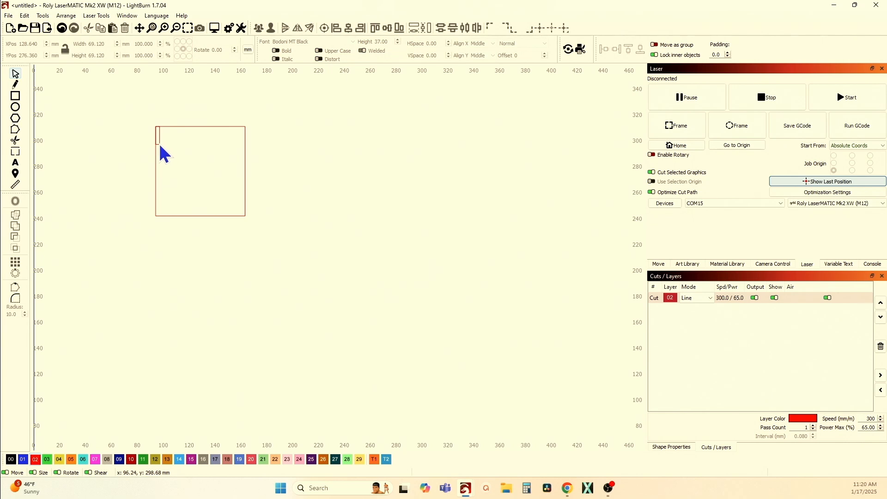
# Select the small rectangle and set the unmodified arrow-key move increment to its height, 13.824 mm.
pyautogui.click(160, 143)
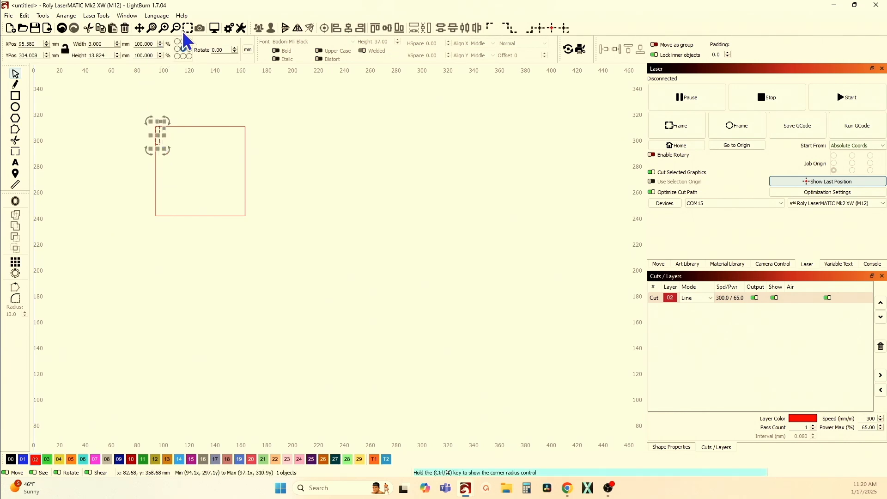
pyautogui.click(228, 28)
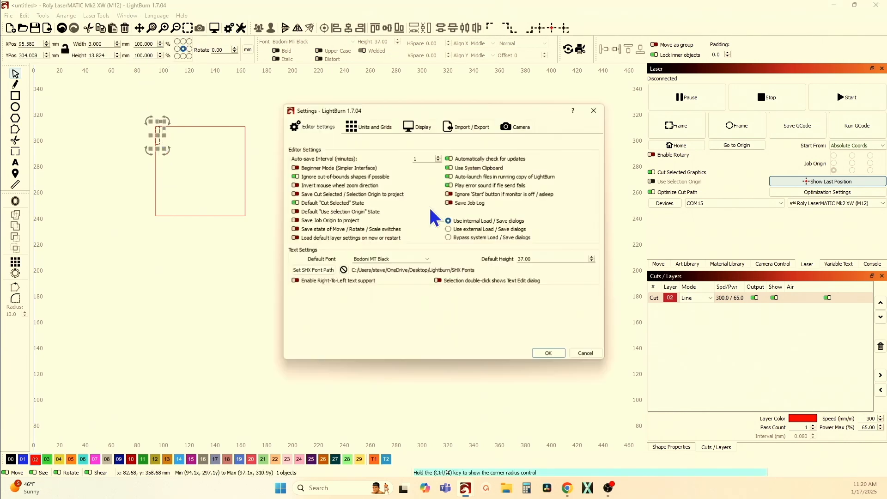
pyautogui.click(377, 127)
pyautogui.doubleClick(459, 228)
pyautogui.write('13.8')
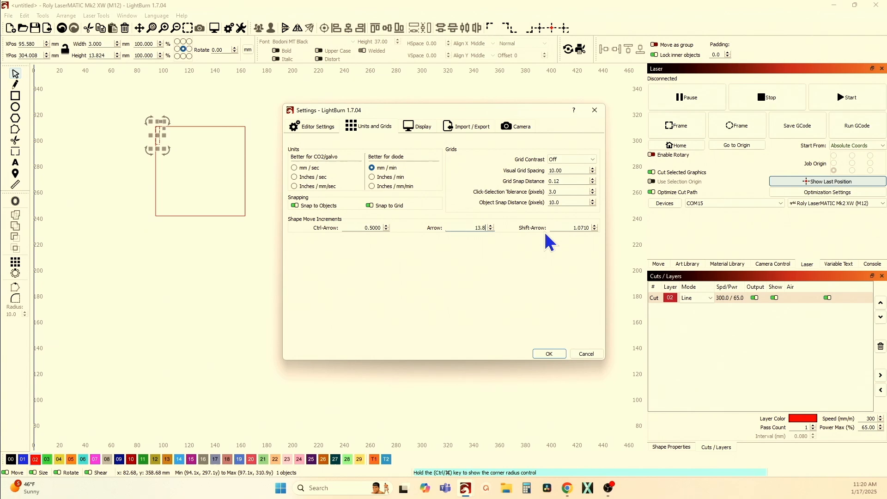
pyautogui.press('Return')
# Move the small rectangle down one 13.824 mm increment and place a duplicate two increments below it.
pyautogui.press('Down')
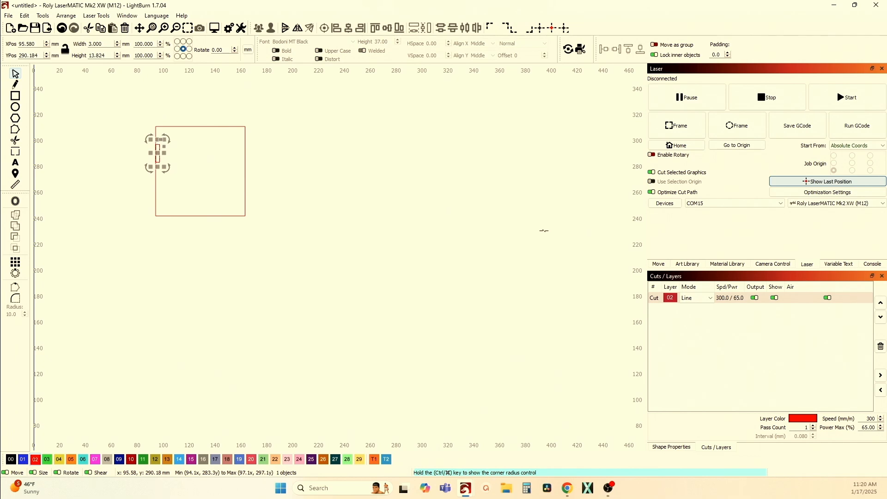
pyautogui.press('Down')
pyautogui.press('Down')
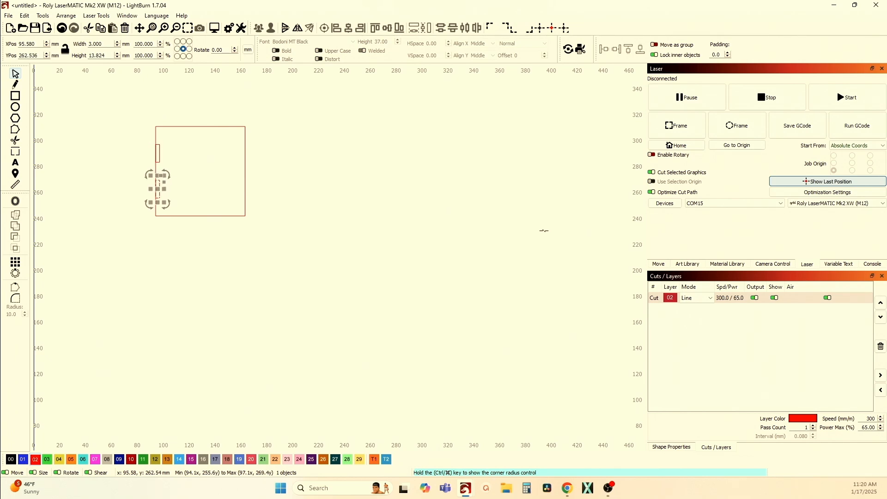
pyautogui.click(138, 168)
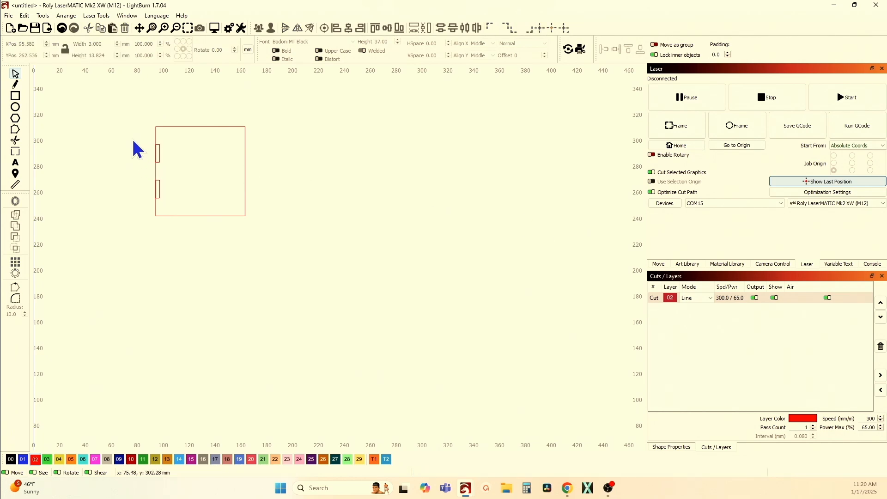
# Group the two small rectangles and repeat the group in a circular array around the square's centre onto all four sides.
pyautogui.moveTo(133, 141); pyautogui.dragTo(197, 218)
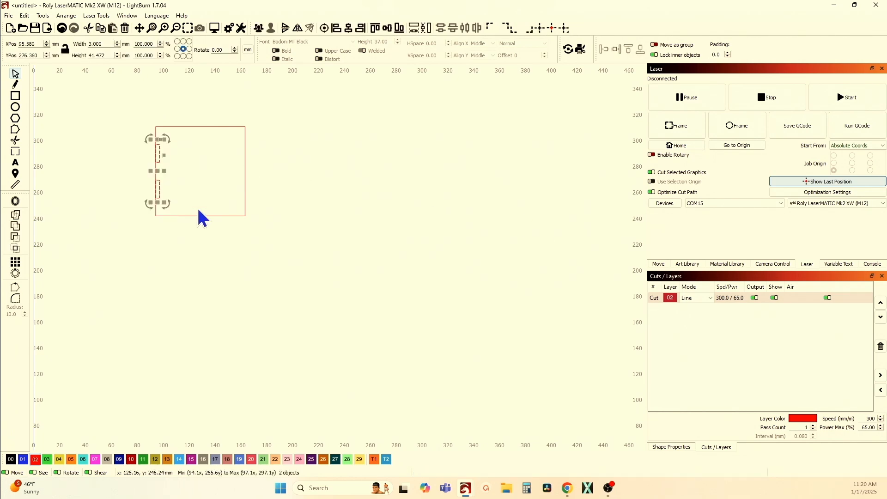
pyautogui.click(258, 29)
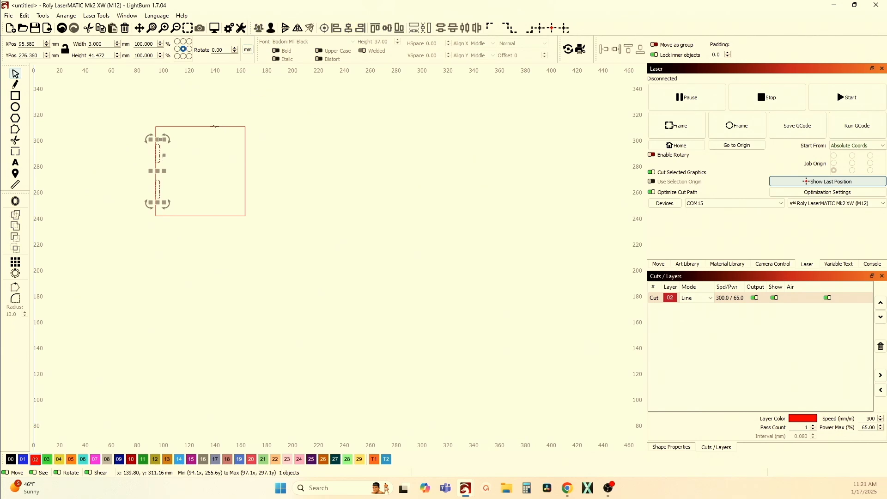
pyautogui.keyDown('shift'); pyautogui.click(214, 126); pyautogui.keyUp('shift')
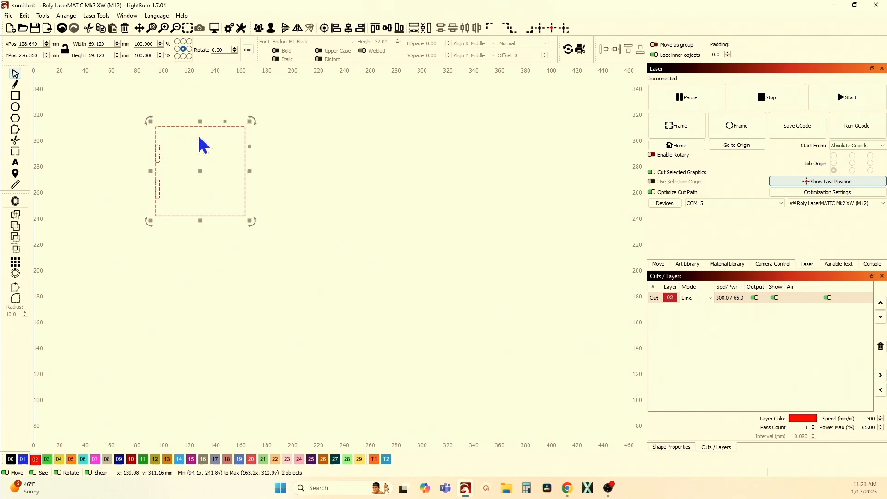
pyautogui.click(15, 274)
pyautogui.click(467, 295)
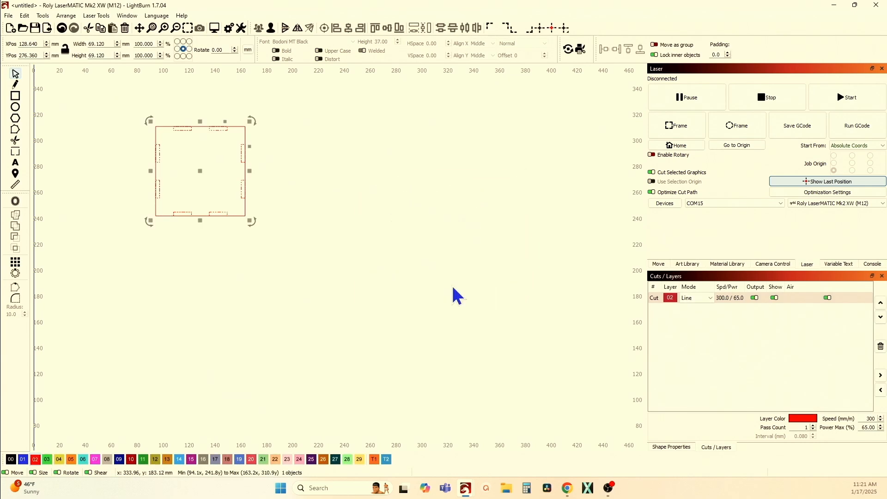
pyautogui.click(205, 278)
# Duplicate the square with its small rectangles and shift the copy six 13.824 mm increments to the right.
pyautogui.moveTo(135, 107); pyautogui.dragTo(297, 262)
pyautogui.hotkey('ctrl', 'd')
pyautogui.press('Right')
pyautogui.press('Right')
pyautogui.press('Right')
pyautogui.press('Right')
pyautogui.press('Right')
pyautogui.press('Right')
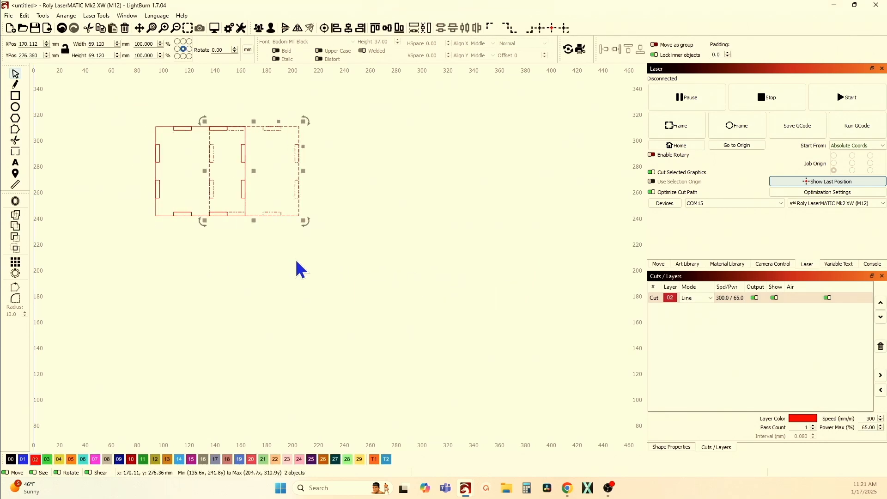
# Place a third copy of the panel six increments to the right of the second and clear the selection.
pyautogui.hotkey('ctrl', 'd')
pyautogui.press('Right')
pyautogui.press('Right')
pyautogui.press('Right')
pyautogui.press('Right')
pyautogui.press('Right')
pyautogui.press('Right')
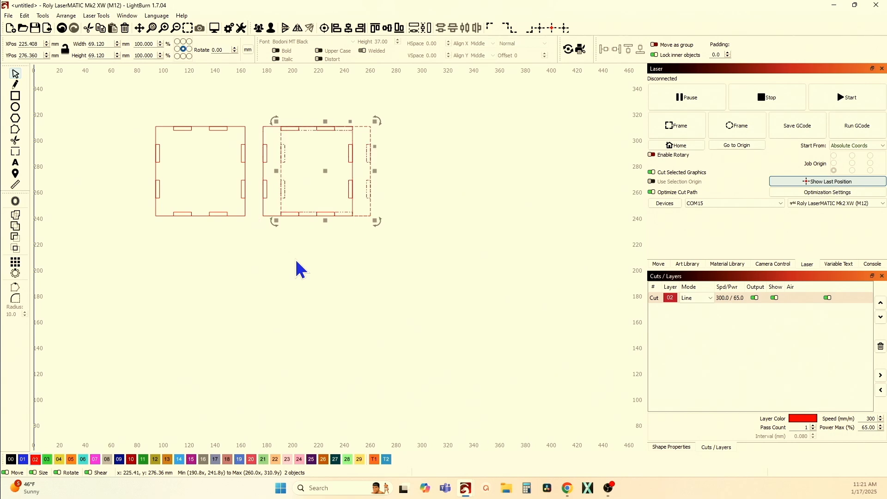
pyautogui.click(284, 249)
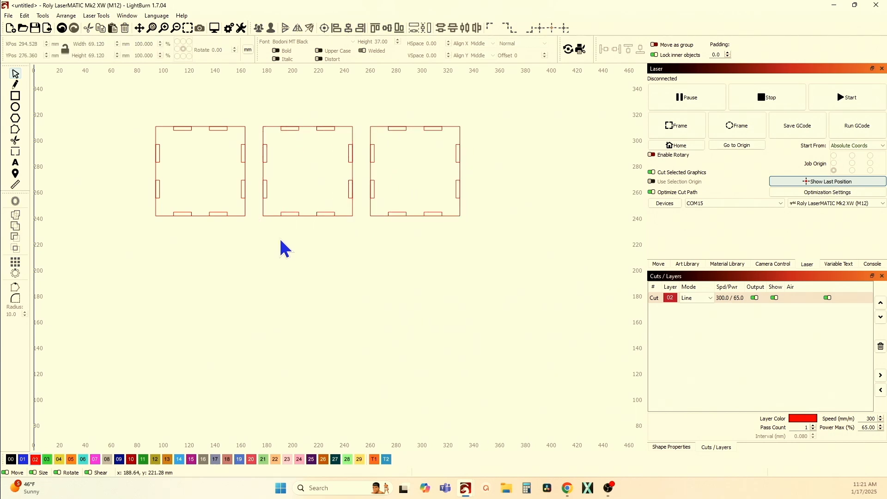
# Set the middle square's width to 63.12 mm, keeping its height and centre, and clear the selection.
pyautogui.click(270, 217)
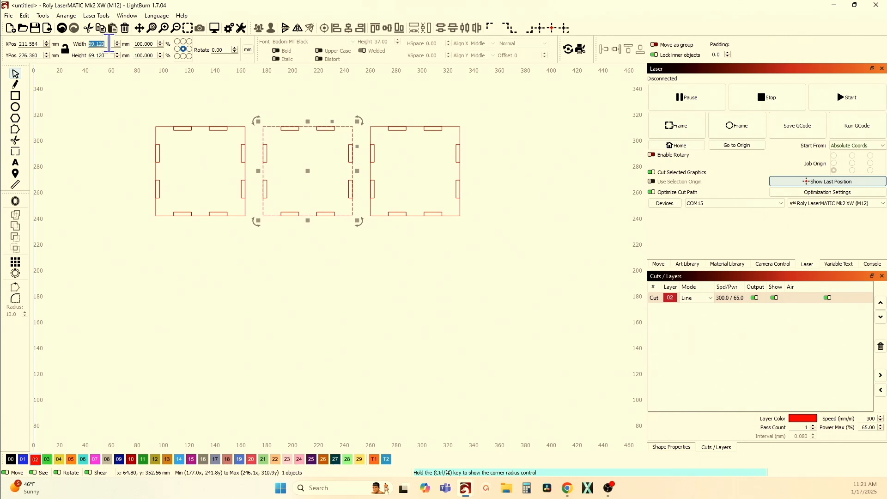
pyautogui.press('Return')
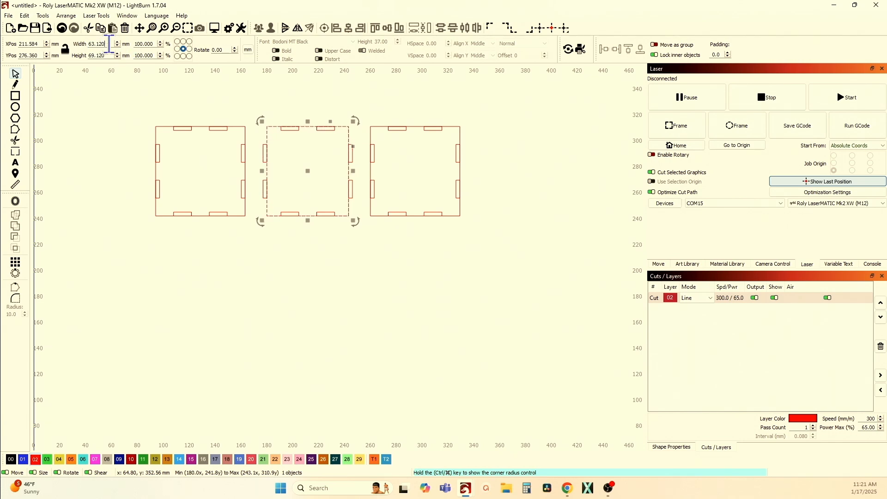
pyautogui.click(303, 104)
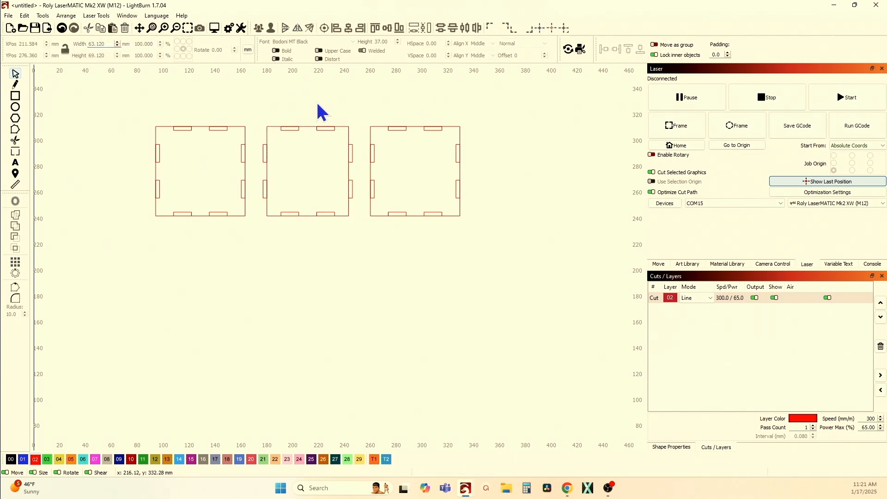
# Offset the third square inward by 3 mm with sharp corners, deleting the original.
pyautogui.click(371, 136)
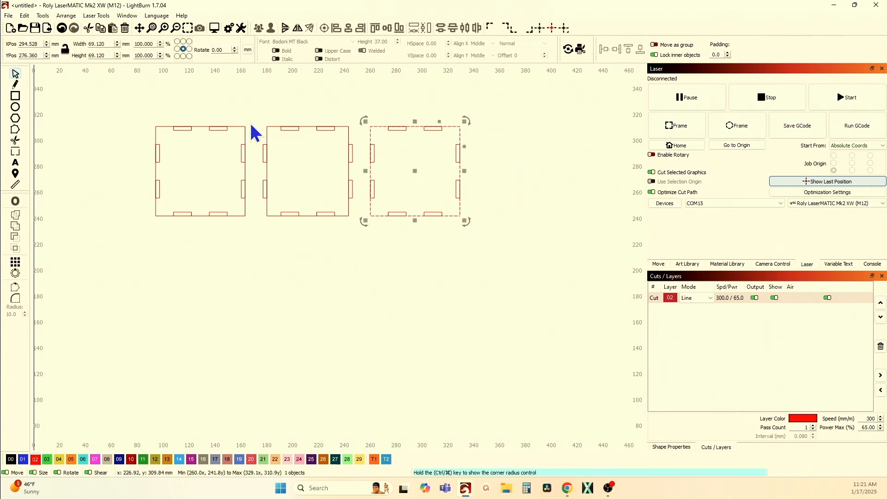
pyautogui.click(15, 201)
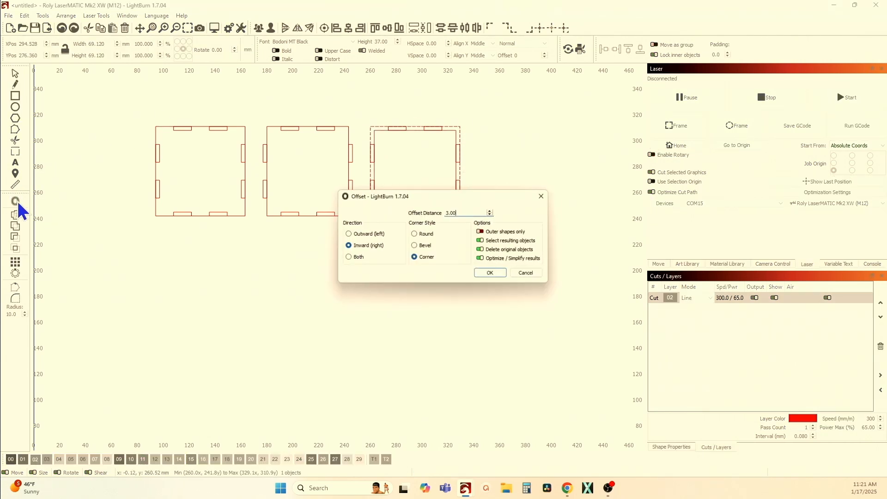
pyautogui.click(492, 276)
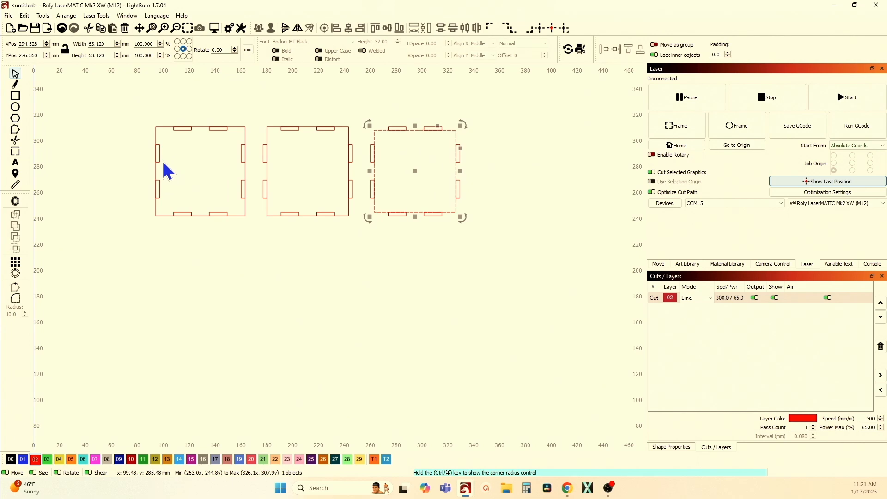
# Subtract the small rectangles from the first square to notch all four sides, then clear the selection.
pyautogui.click(161, 127)
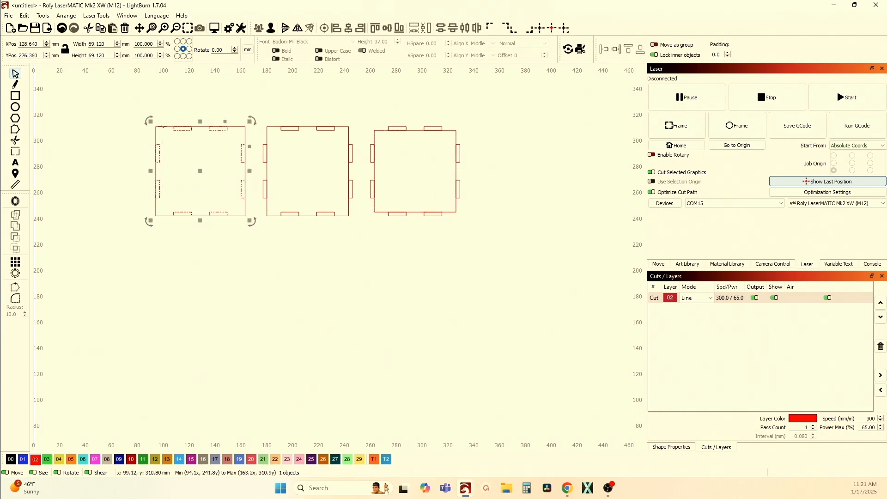
pyautogui.keyDown('shift'); pyautogui.click(180, 131); pyautogui.keyUp('shift')
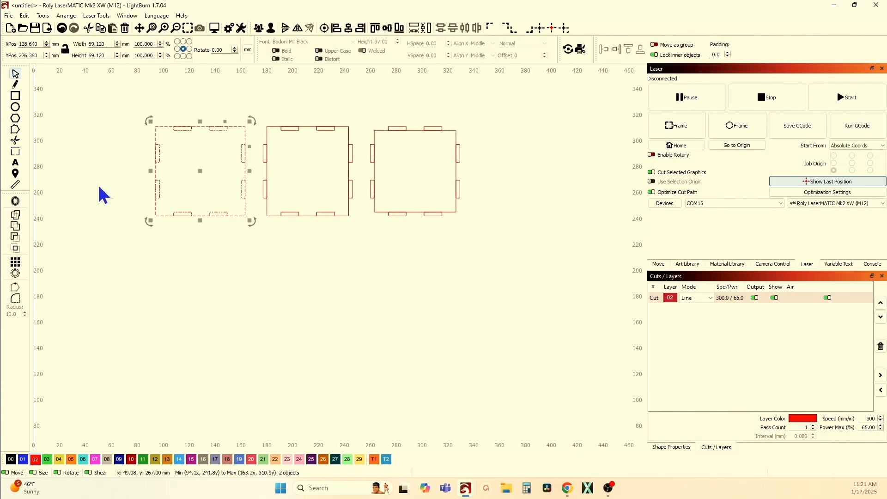
pyautogui.click(18, 238)
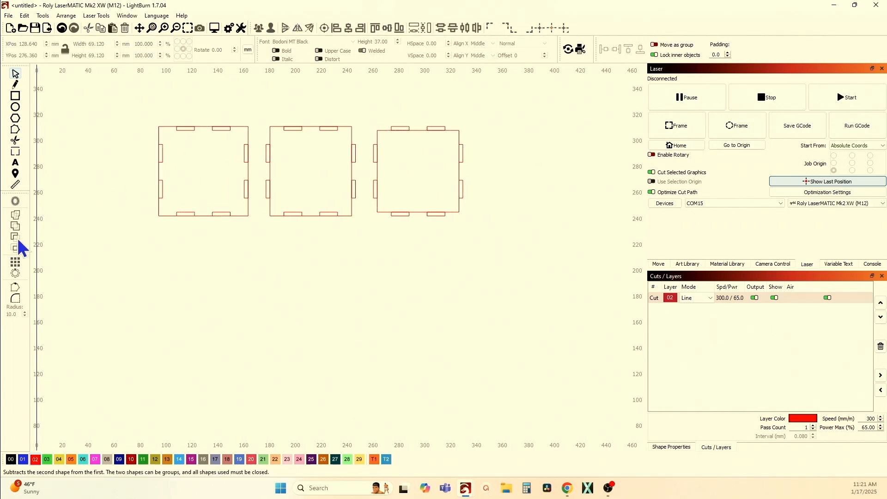
pyautogui.click(159, 138)
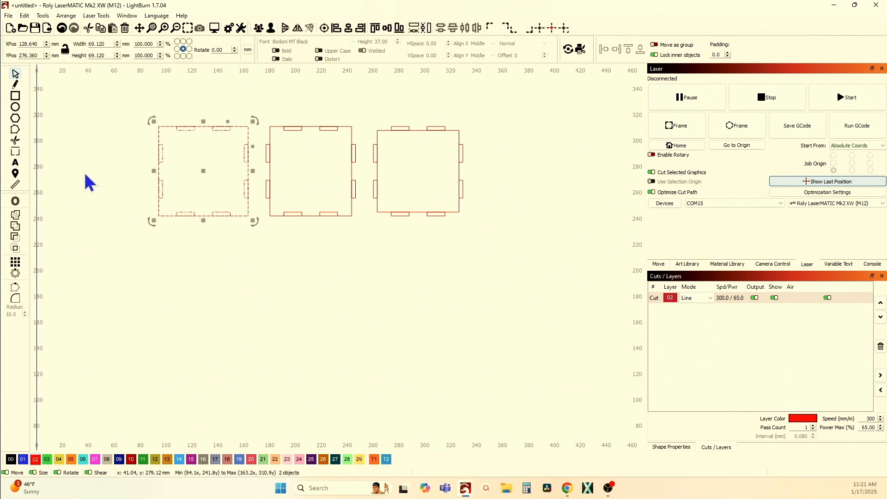
pyautogui.click(16, 238)
pyautogui.click(147, 276)
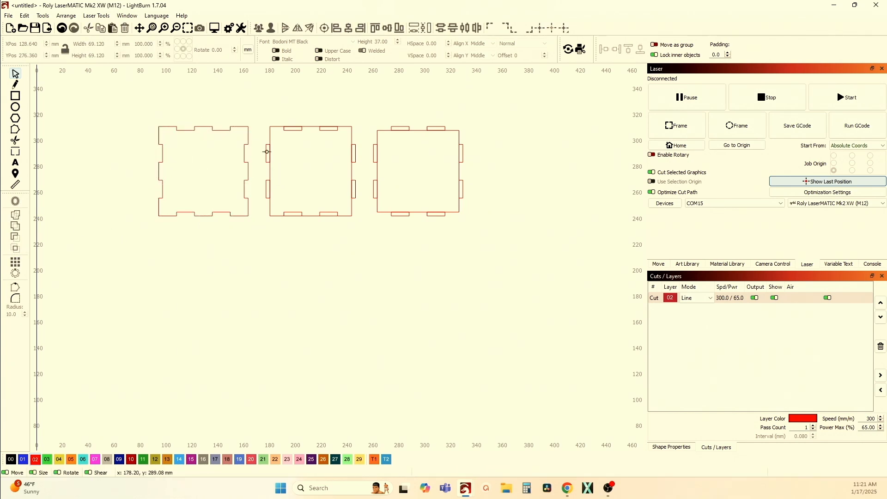
# Ungroup the middle panel's small rectangles, then group its top and bottom ones and subtract them from the narrowed square.
pyautogui.moveTo(273, 107); pyautogui.dragTo(342, 246)
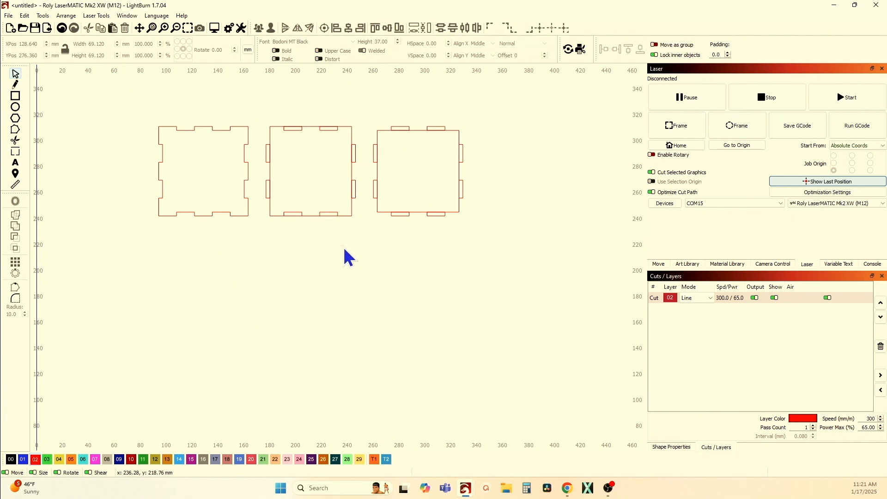
pyautogui.click(326, 215)
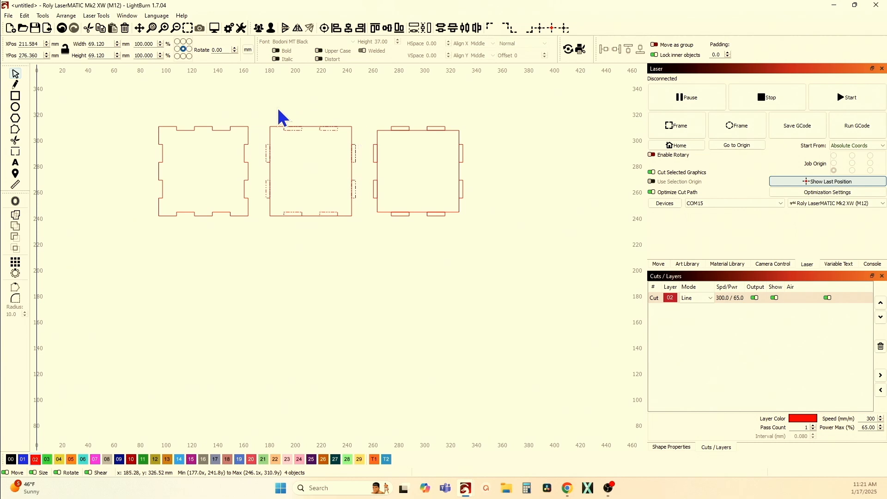
pyautogui.moveTo(276, 112); pyautogui.dragTo(347, 235)
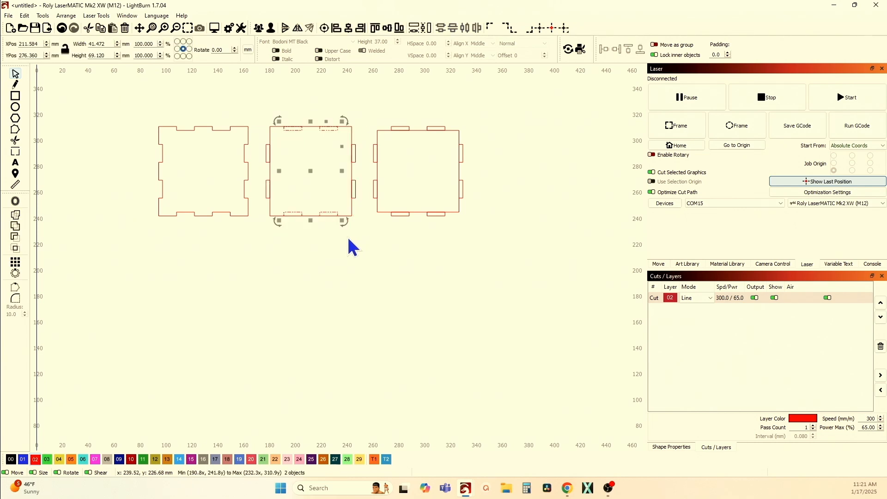
pyautogui.click(258, 28)
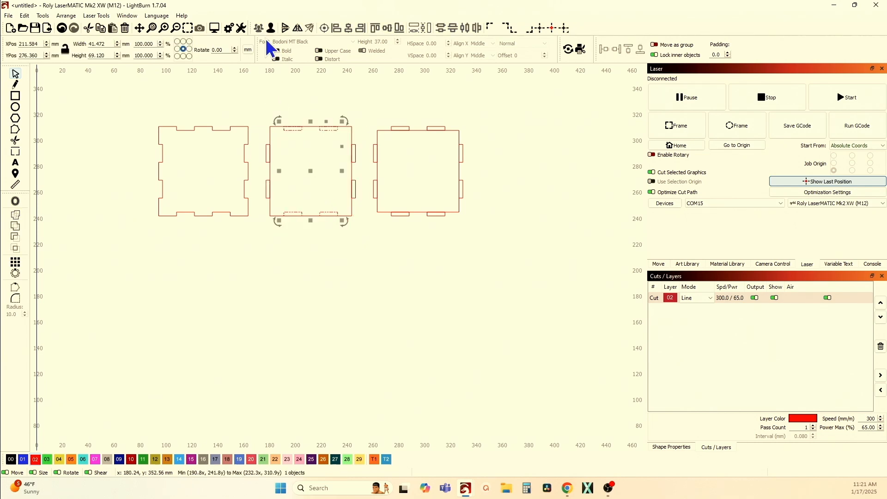
pyautogui.keyDown('shift'); pyautogui.click(271, 127); pyautogui.keyUp('shift')
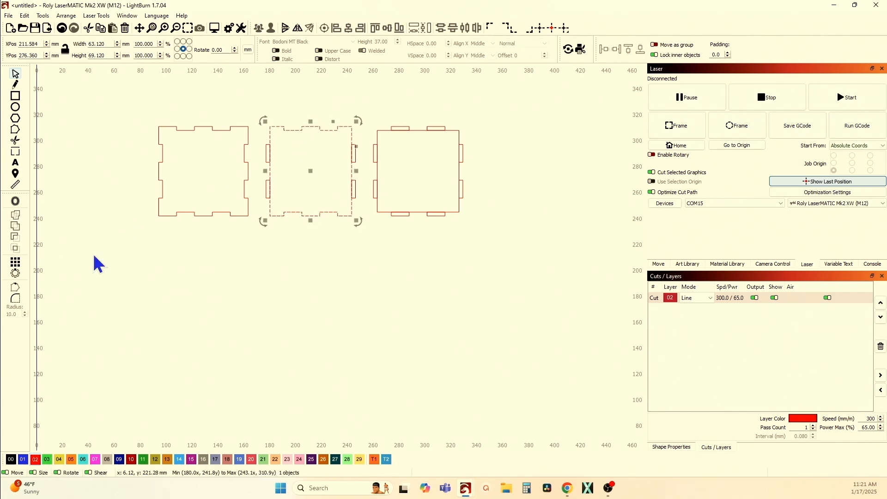
# Join the left and right pairs of small rectangles to the middle panel with Boolean Union to form side tabs.
pyautogui.click(188, 270)
pyautogui.click(268, 167)
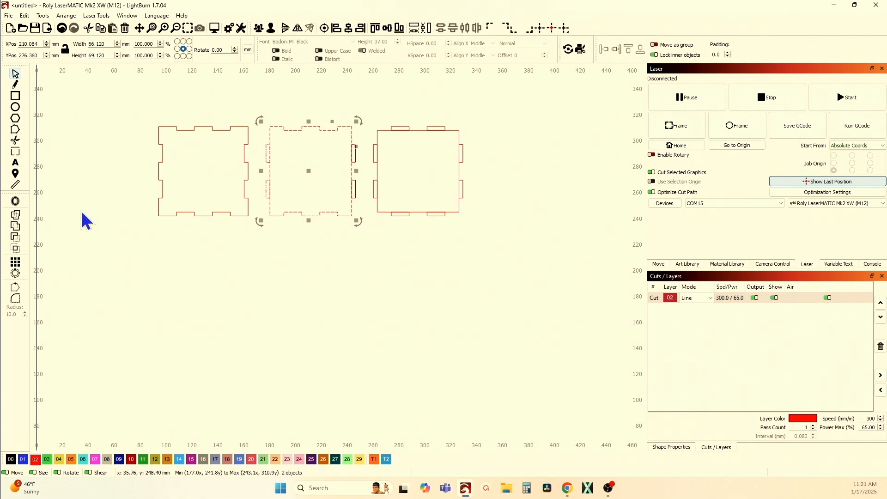
pyautogui.click(15, 235)
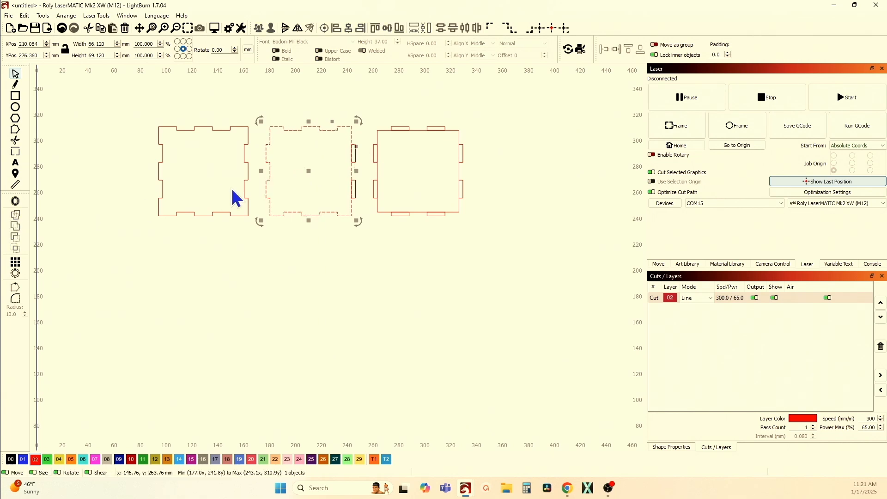
pyautogui.keyDown('shift'); pyautogui.click(353, 155); pyautogui.keyUp('shift')
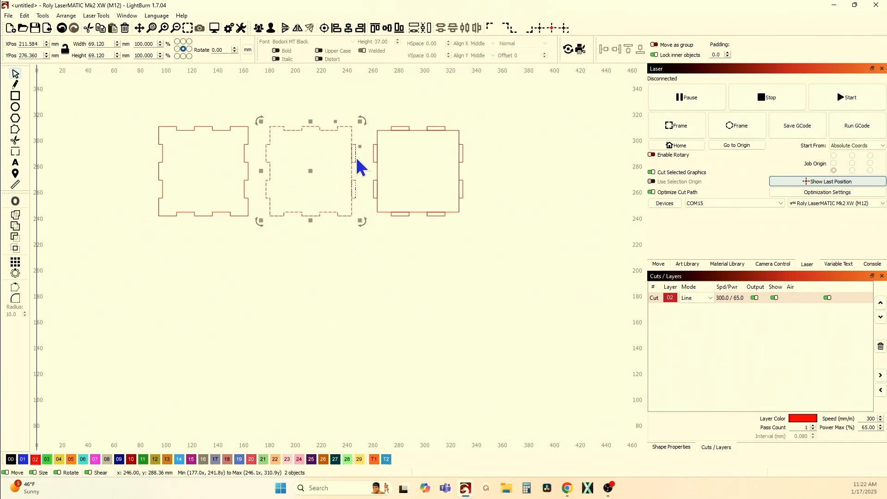
pyautogui.click(17, 236)
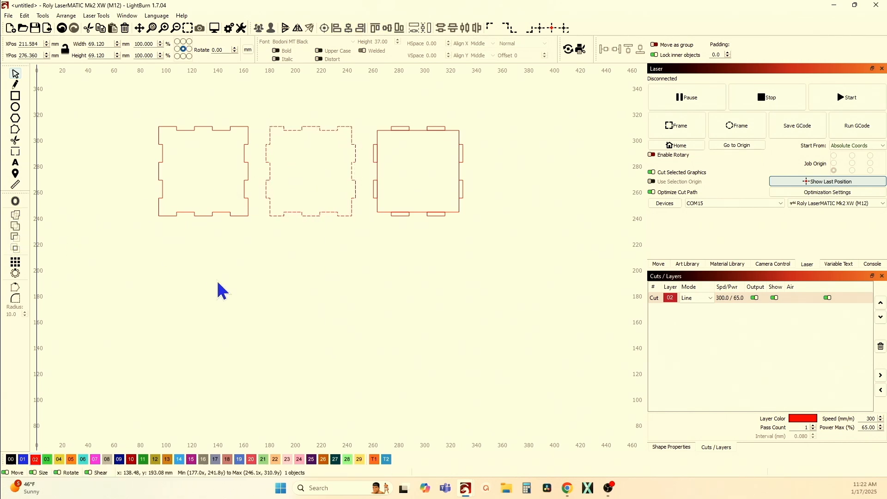
# Apply Boolean Union to the third square and its small rectangles, then clear the selection.
pyautogui.click(378, 139)
pyautogui.keyDown('shift'); pyautogui.click(374, 162); pyautogui.keyUp('shift')
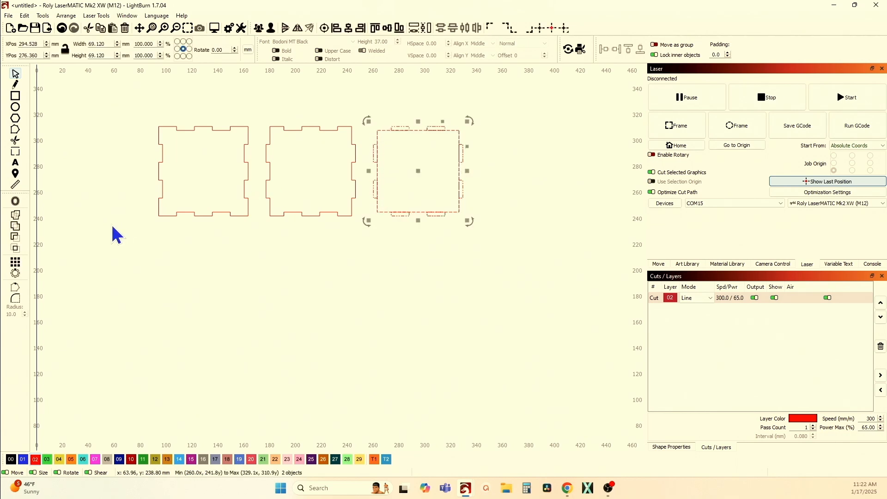
pyautogui.click(19, 227)
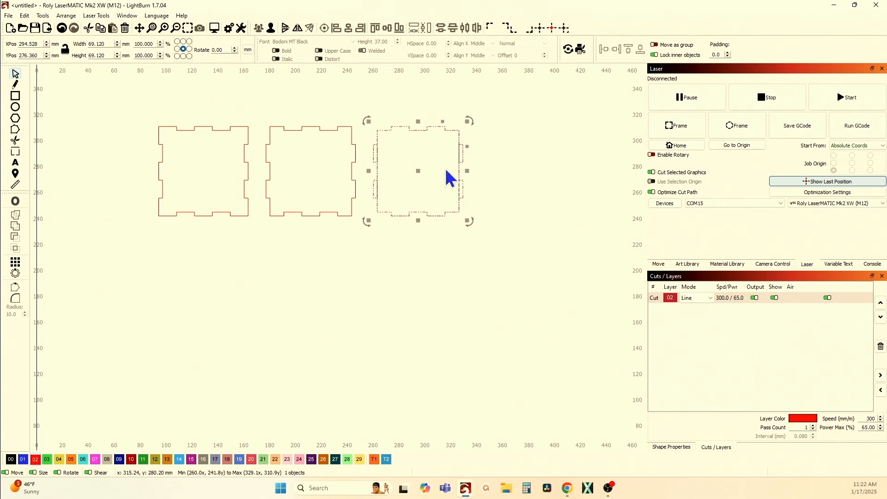
pyautogui.click(372, 99)
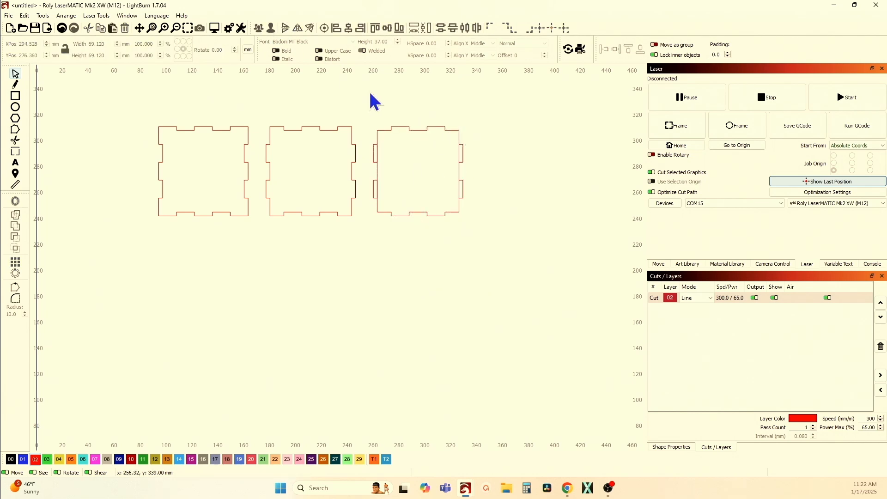
# Nudge the third panel's left and right pairs of side rectangles 0.5 mm inward to overlap its outline.
pyautogui.moveTo(363, 135); pyautogui.dragTo(391, 204)
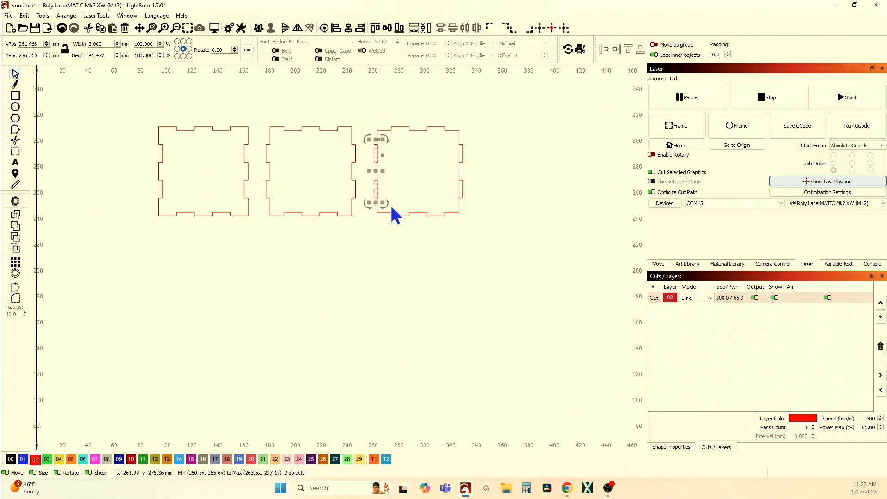
pyautogui.moveTo(451, 136); pyautogui.dragTo(492, 221)
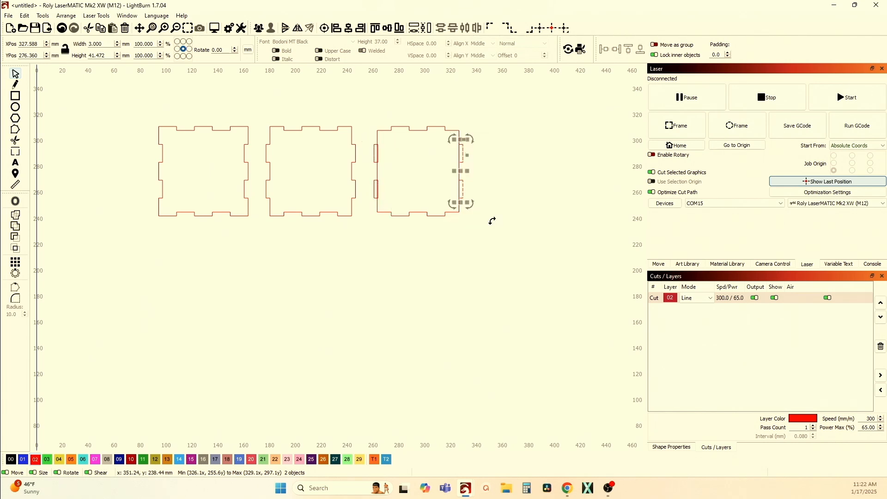
pyautogui.press('Left')
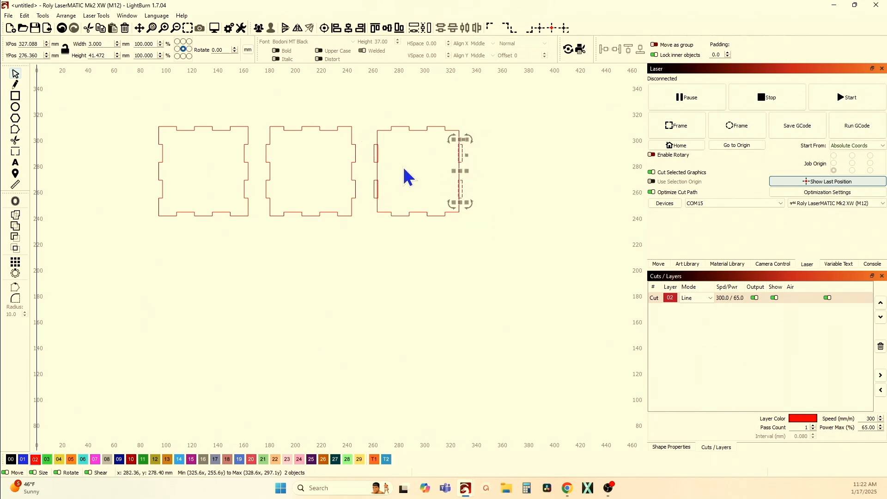
# Move the first notched panel left and down to about X 68.6 mm, Y 259.8 mm, and clear the selection.
pyautogui.moveTo(206, 163); pyautogui.dragTo(129, 185)
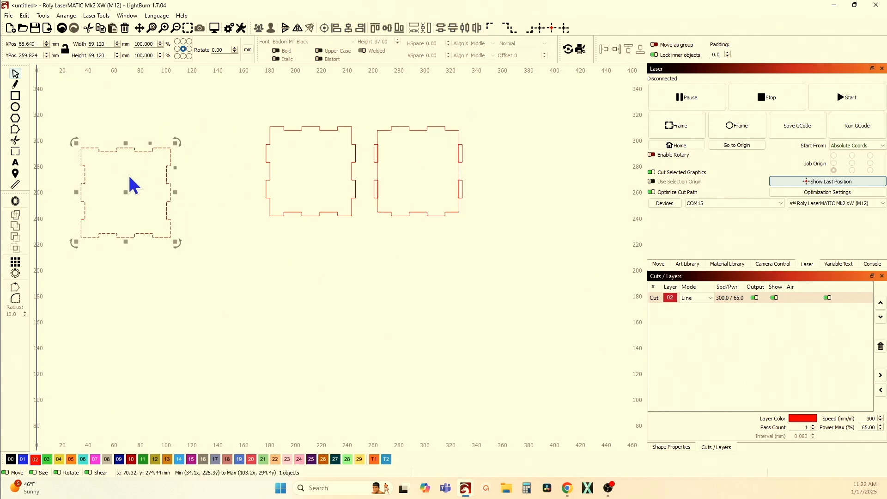
pyautogui.click(403, 180)
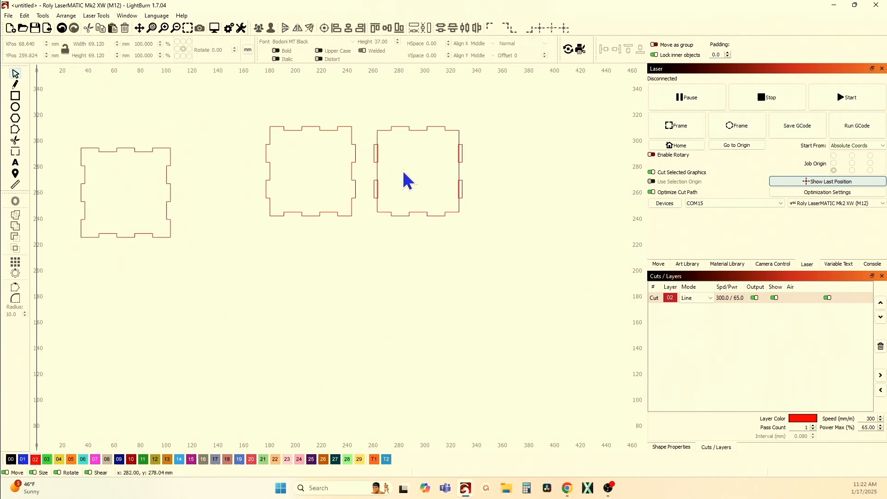
# Group the third panel's left and right pairs of side rectangles and join them to its outline with Boolean Union.
pyautogui.click(463, 161)
pyautogui.moveTo(447, 140); pyautogui.dragTo(490, 214)
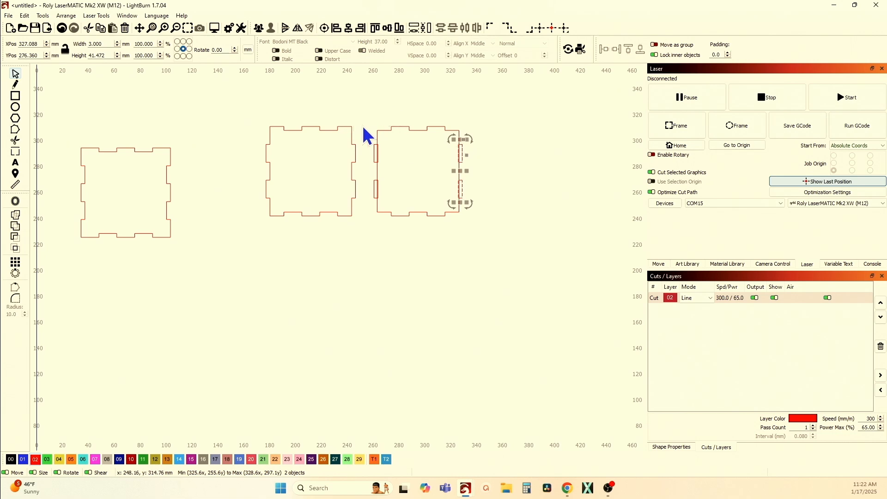
pyautogui.moveTo(369, 135); pyautogui.dragTo(393, 223)
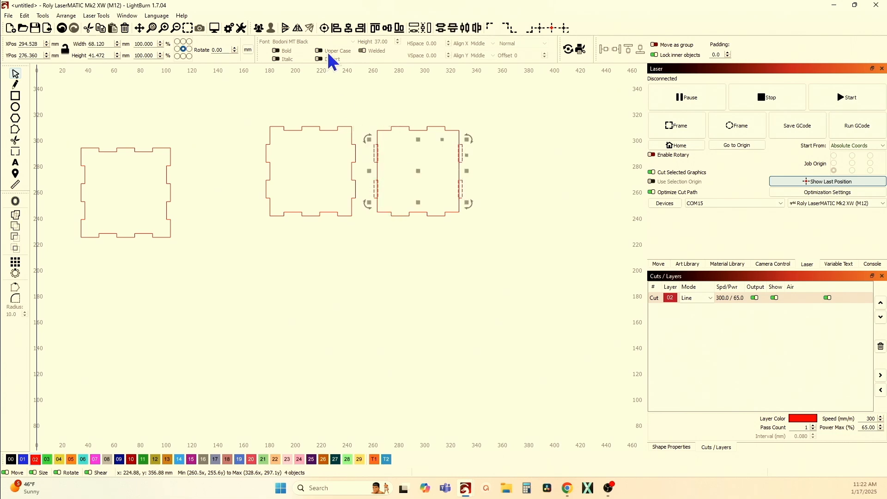
pyautogui.click(257, 30)
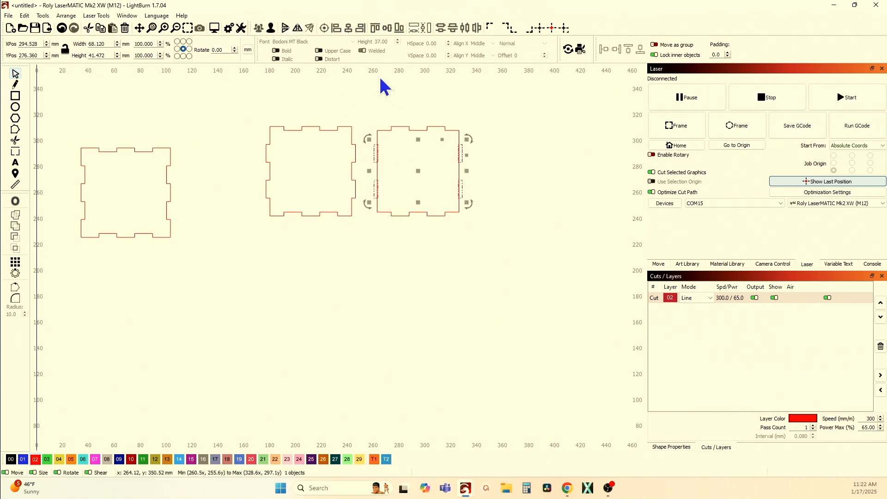
pyautogui.keyDown('shift'); pyautogui.click(389, 130); pyautogui.keyUp('shift')
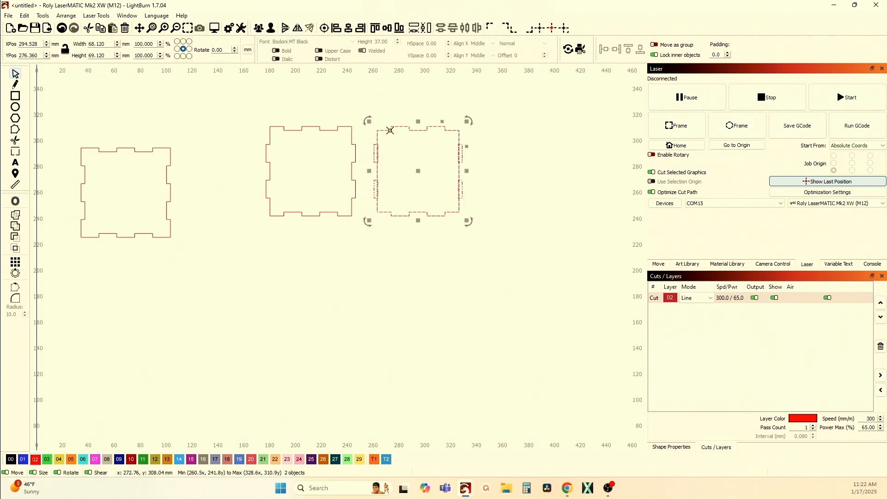
pyautogui.click(17, 226)
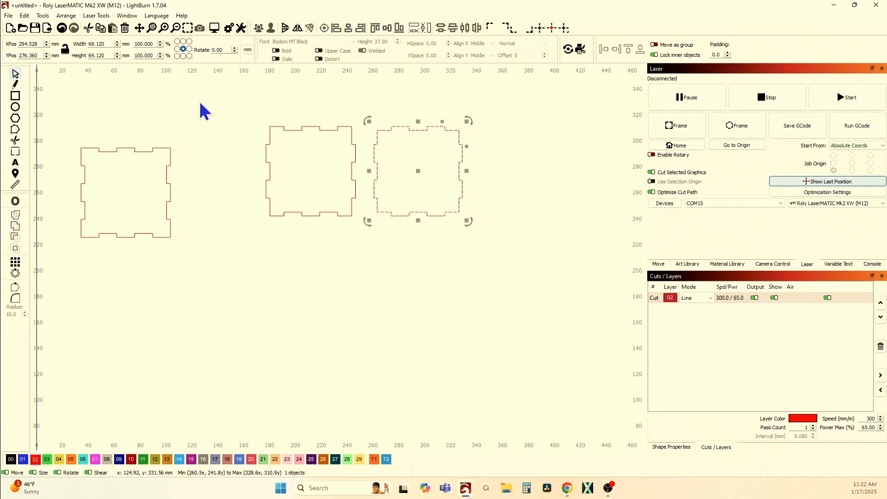
# Apply Resize Slots to the third panel's tab height, with old and new material thickness 3 mm and tolerance 0.5 mm.
pyautogui.click(42, 16)
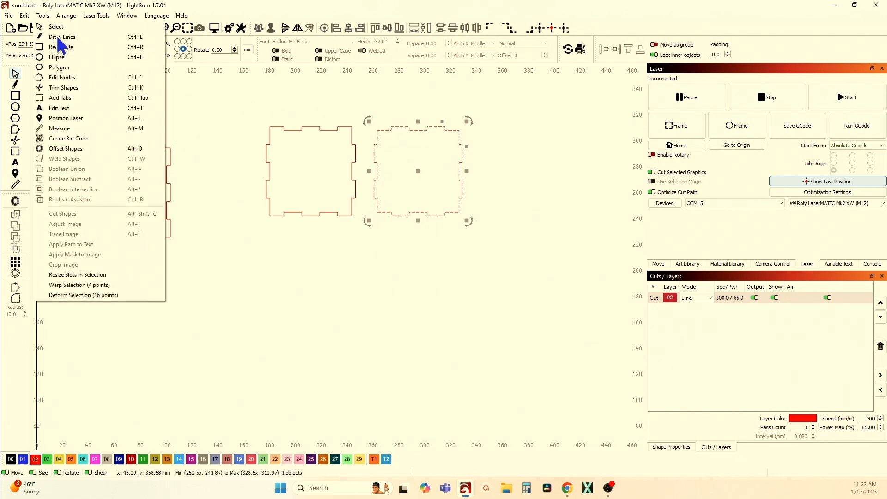
pyautogui.click(86, 274)
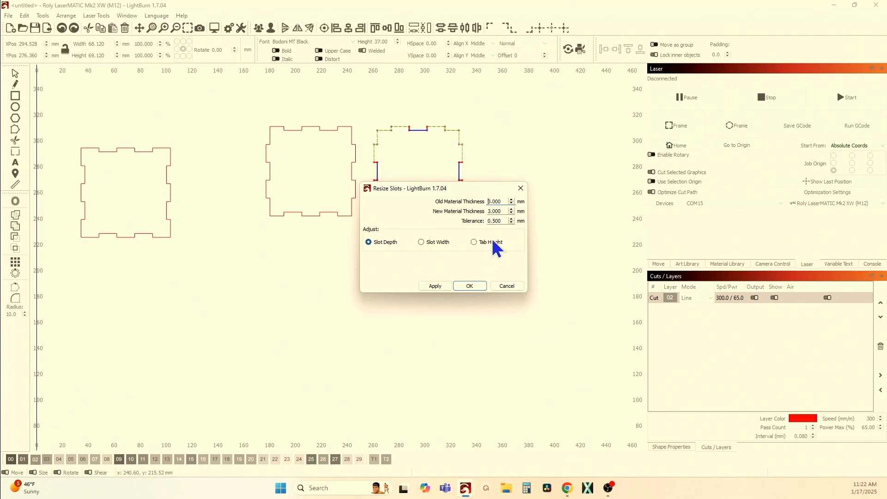
pyautogui.click(490, 242)
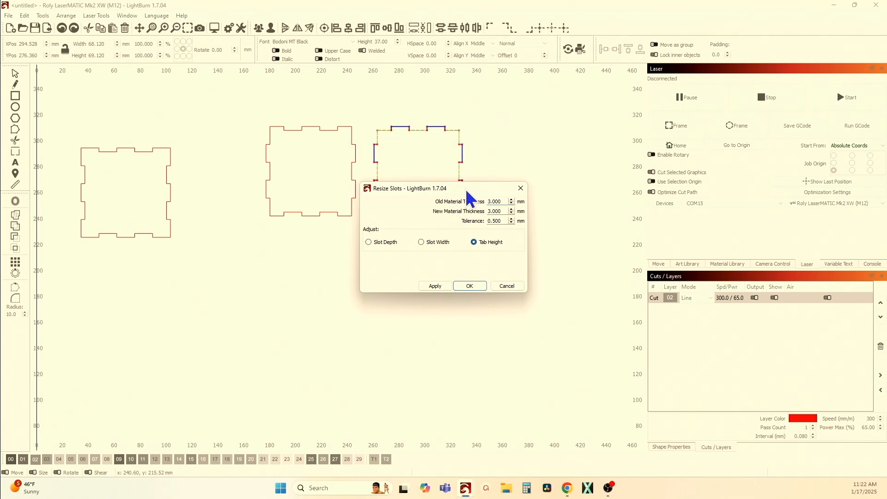
pyautogui.moveTo(465, 190); pyautogui.dragTo(438, 267)
pyautogui.click(407, 362)
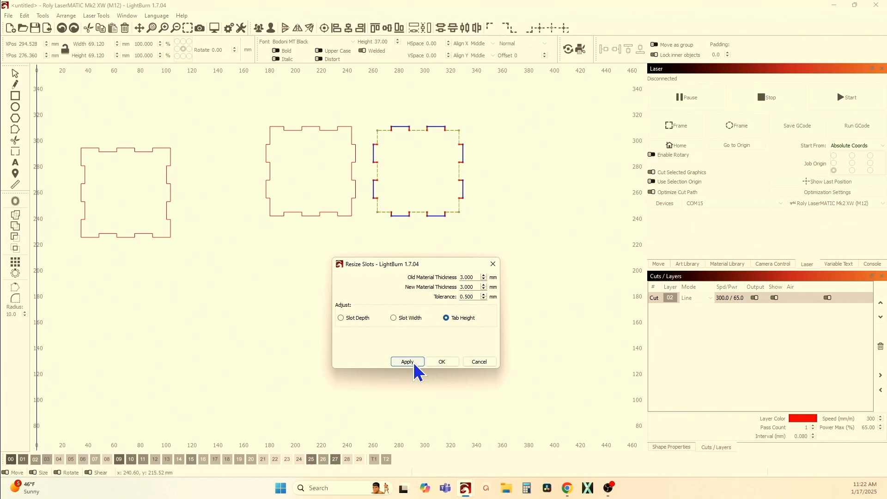
pyautogui.click(441, 361)
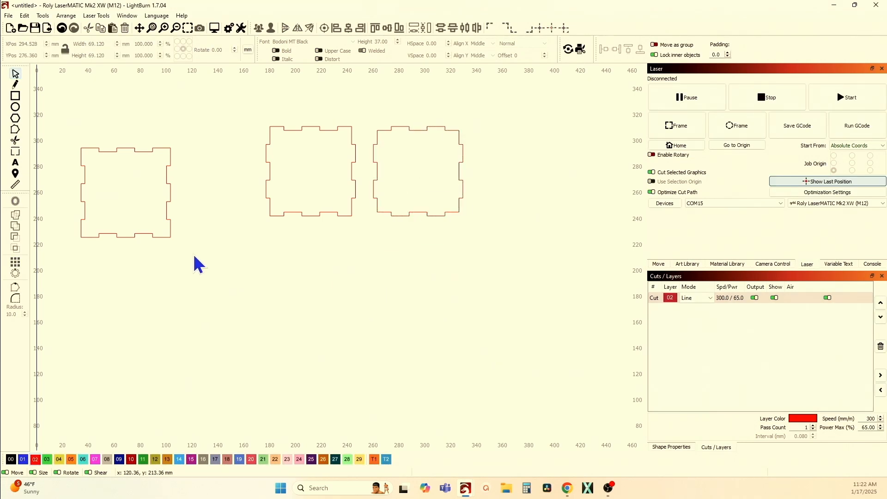
# Move the first notched panel up and right beside the middle panel, roughly in line with the other two, and clear the selection.
pyautogui.click(142, 234)
pyautogui.moveTo(125, 193); pyautogui.dragTo(215, 182)
pyautogui.click(366, 254)
# Duplicate all three panels and place the copies in a second row directly below, centred at about Y 193.9 mm.
pyautogui.moveTo(384, 238); pyautogui.dragTo(236, 191)
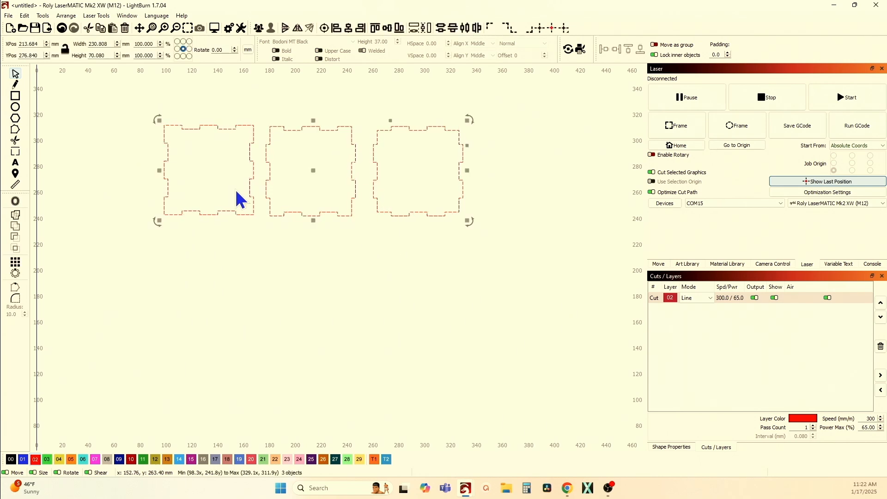
pyautogui.press('Down')
pyautogui.press('Down')
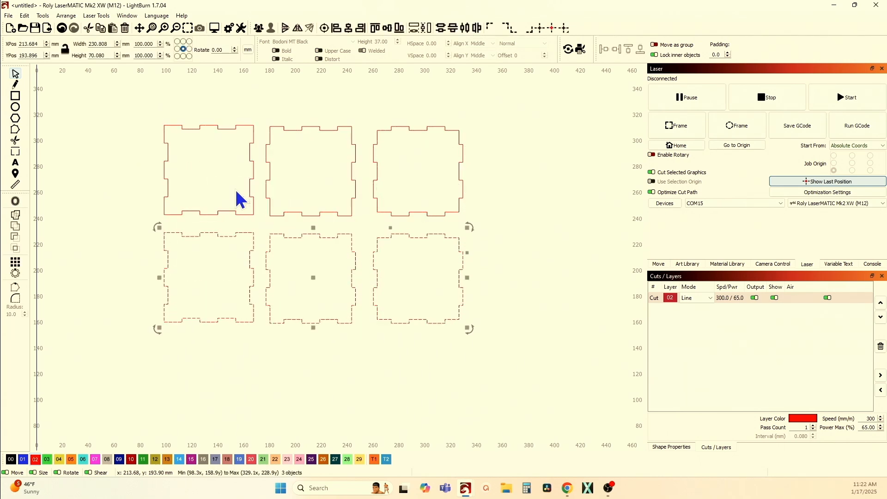